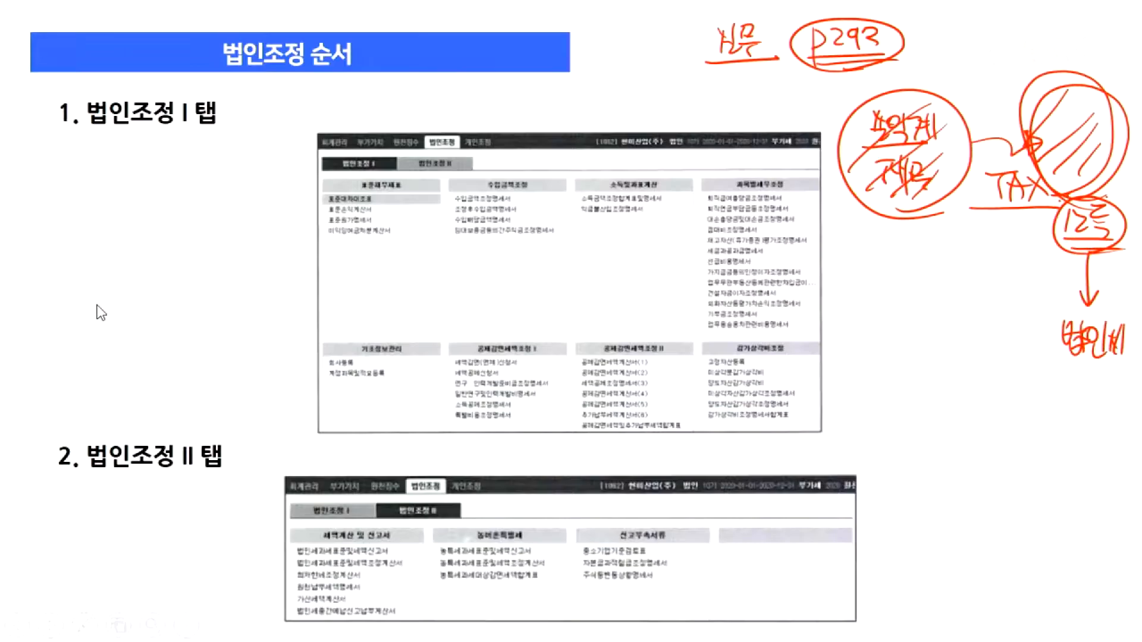
Advance to the 법인조정 순서 procedure slide and compare its first items with the 회계관리 and 법인조정 I menus in KcLep
key(Right)
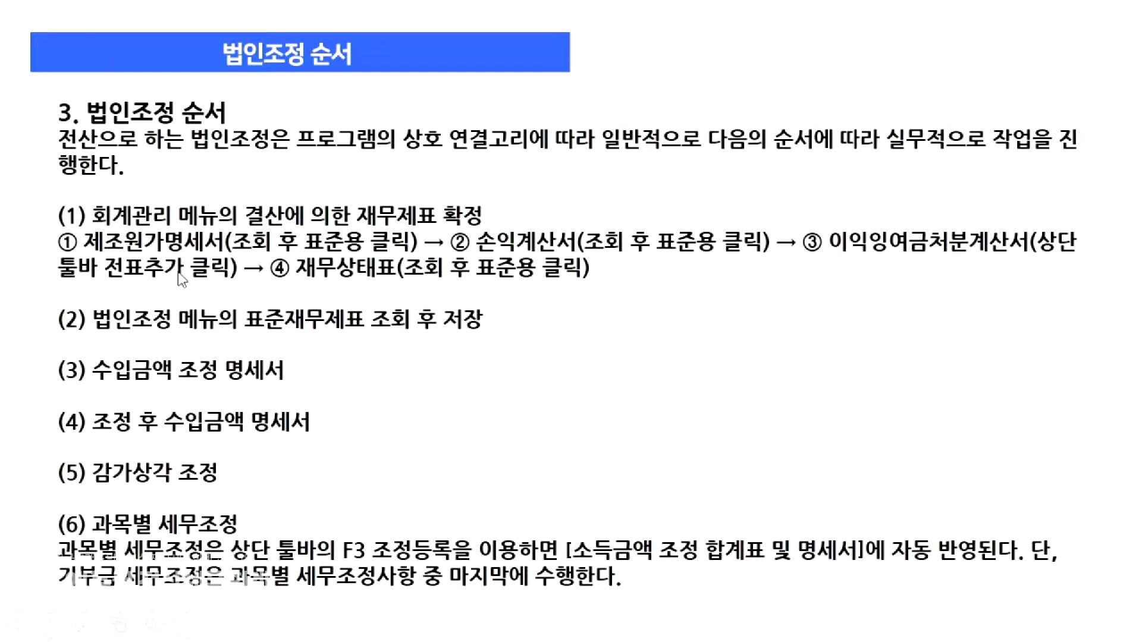
key(alt+Tab)
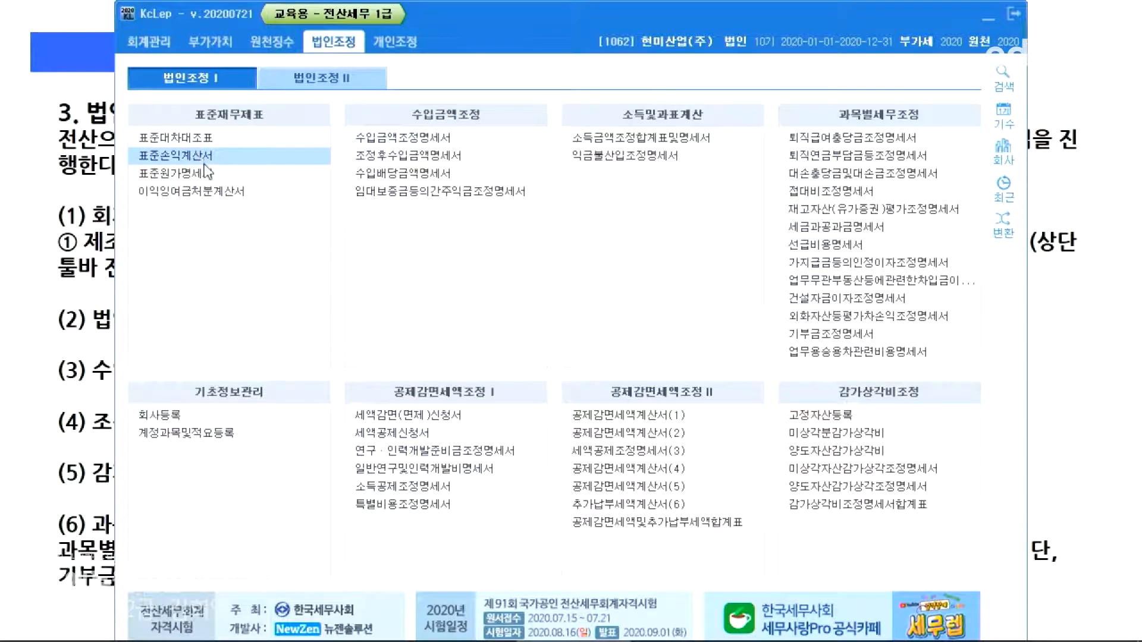
key(alt+Tab)
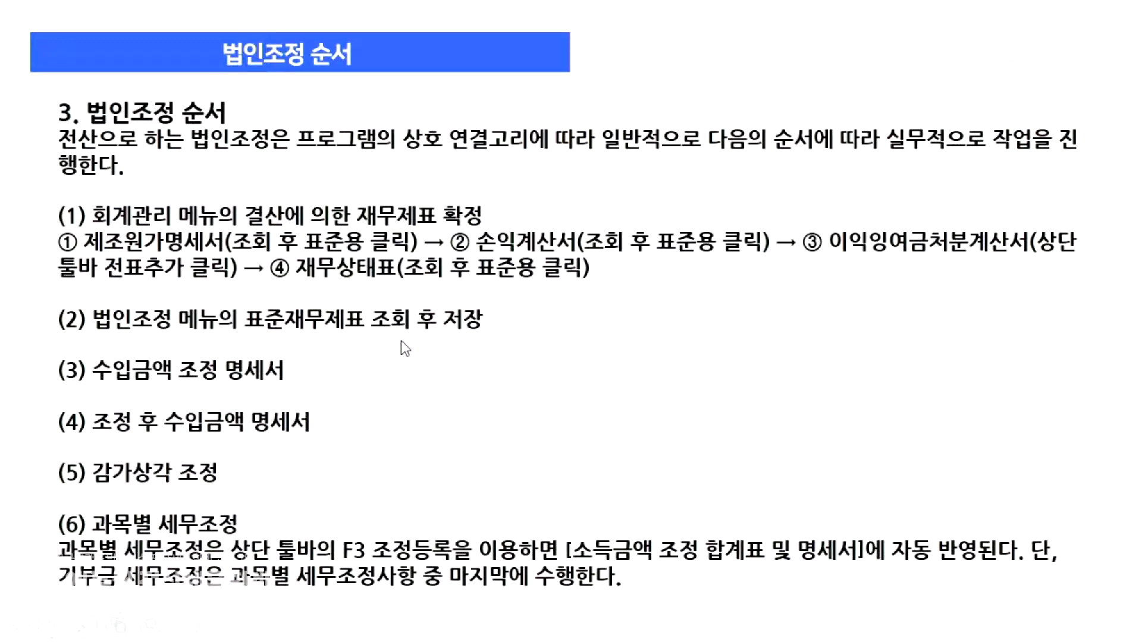
key(alt+Tab)
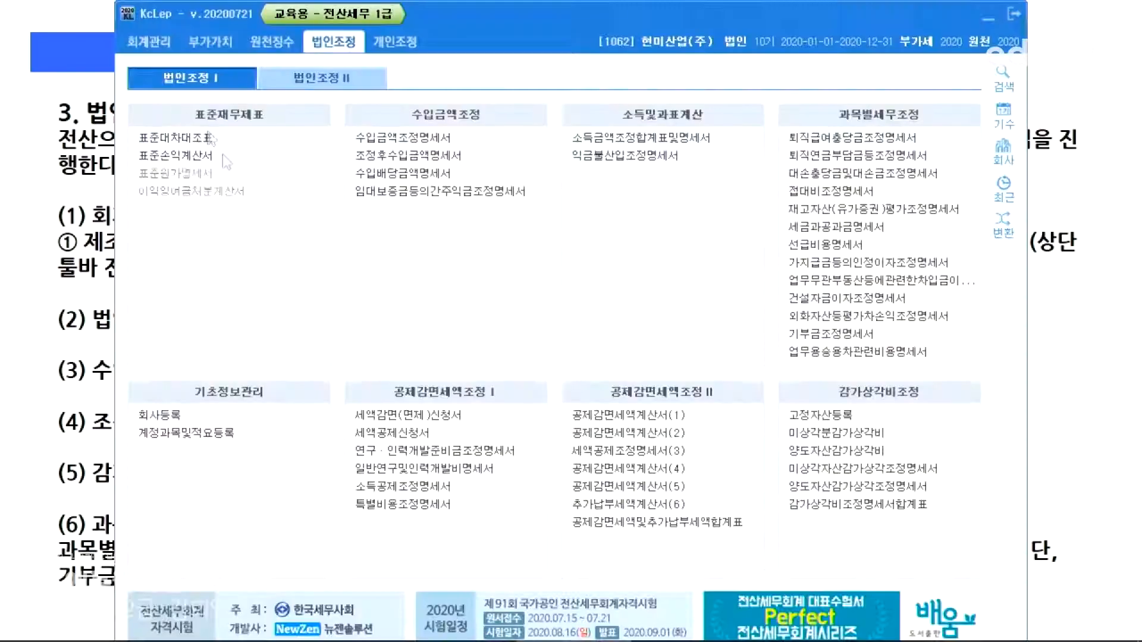
click(149, 41)
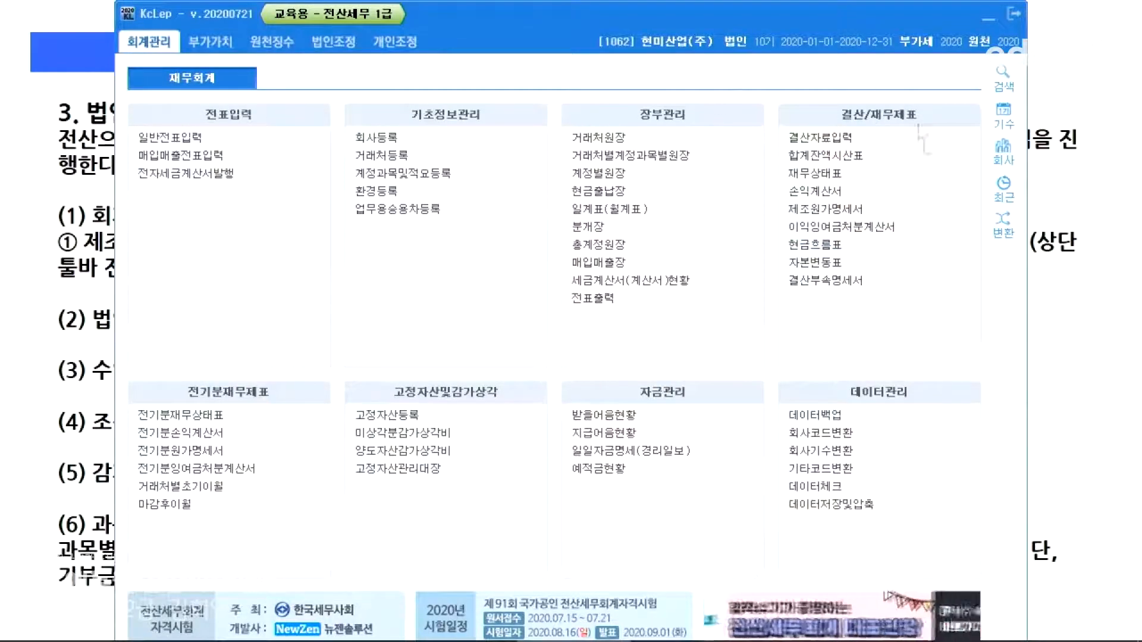
click(333, 41)
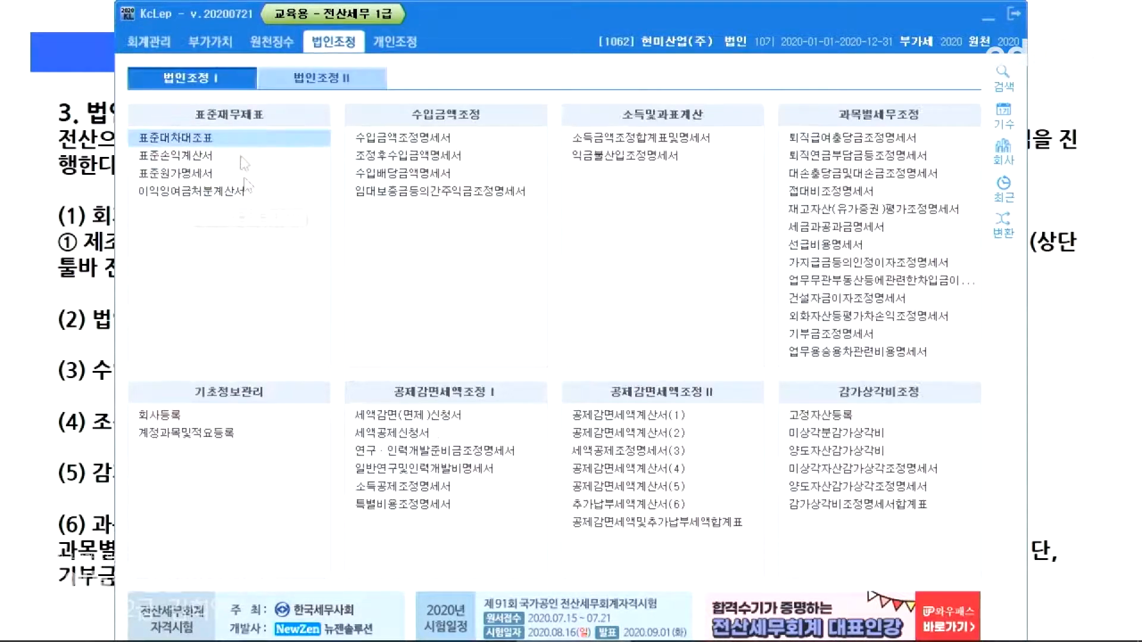
key(alt+Tab)
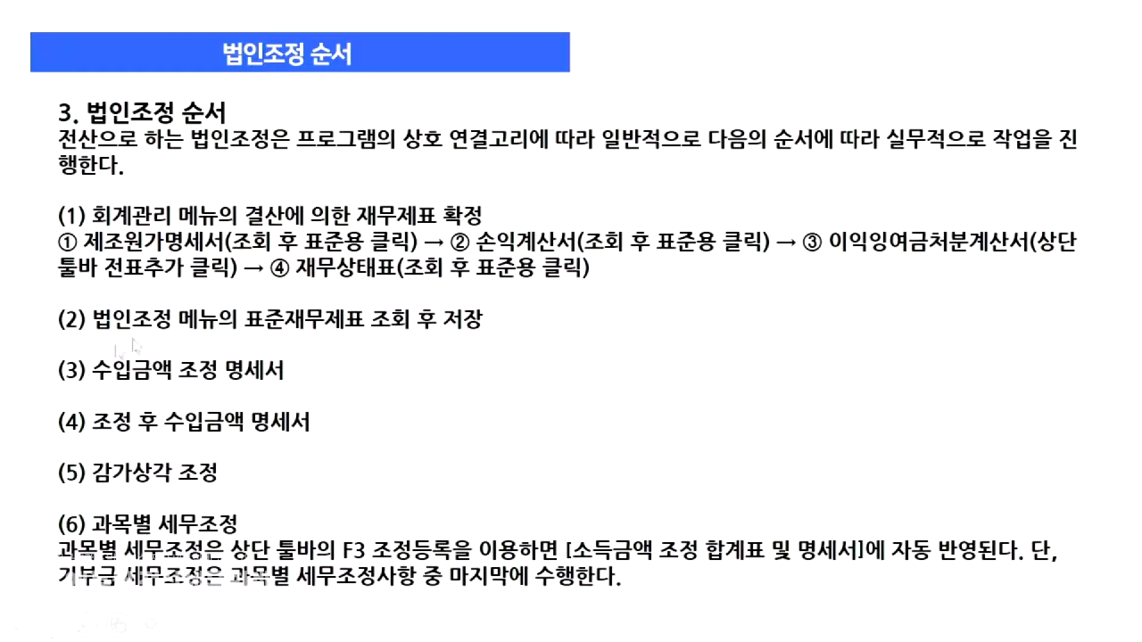
Switch to KcLep, view the 소득금액조정합계표및명세서 form, and close it
key(alt+Tab)
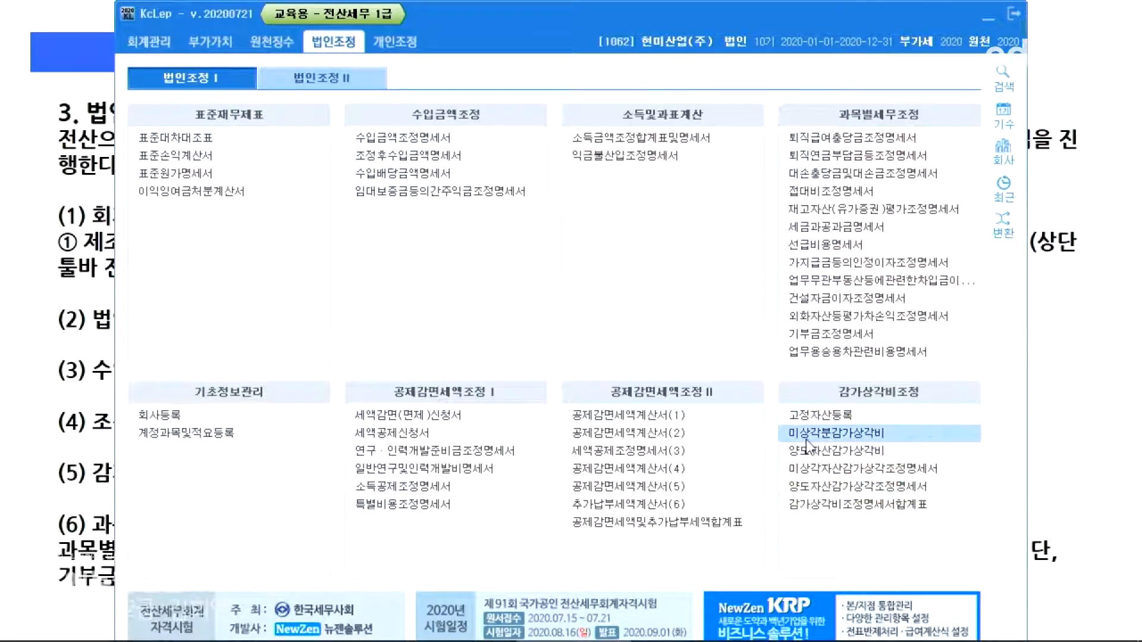
click(592, 138)
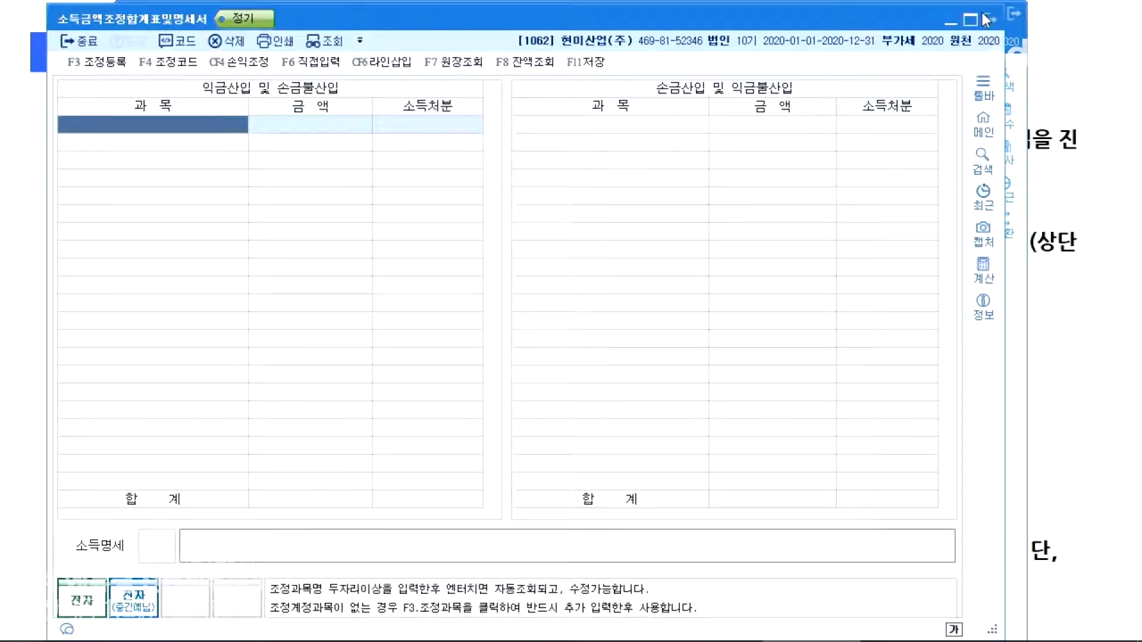
click(985, 20)
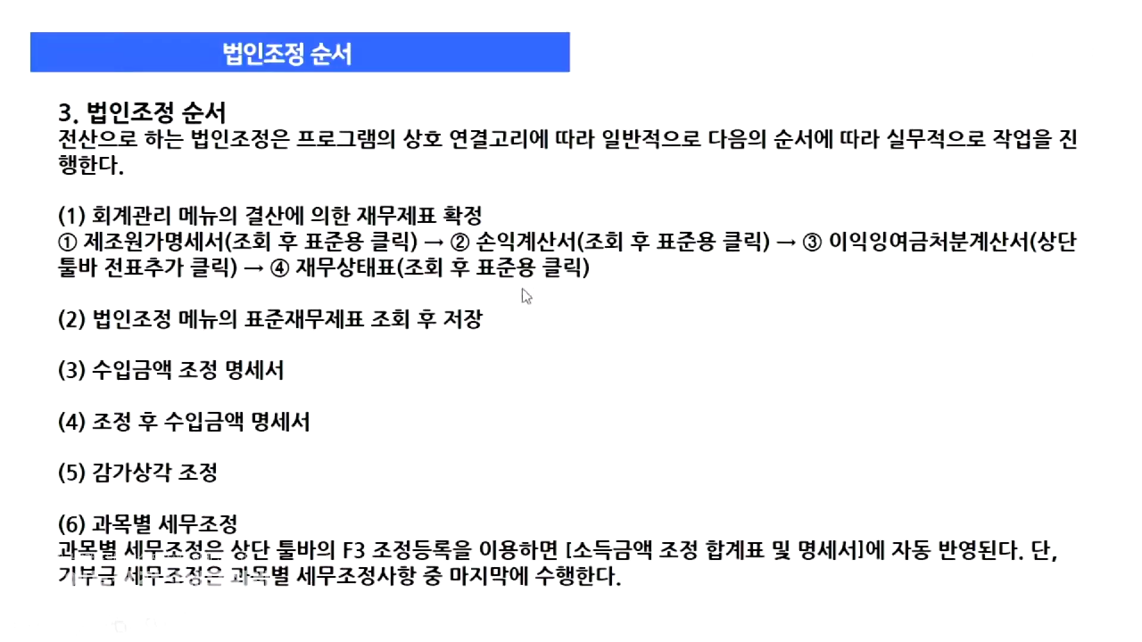
Advance to slide items (7) to (12) and compare them with the forms listed under 법인조정 I and 법인조정 II in KcLep
click(486, 371)
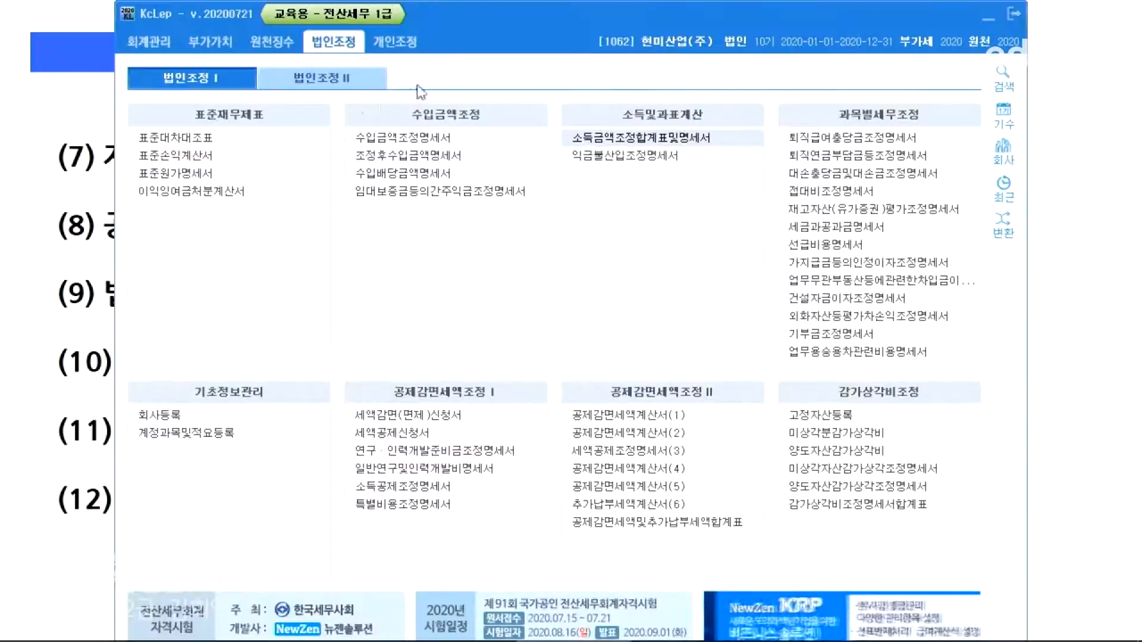
click(321, 78)
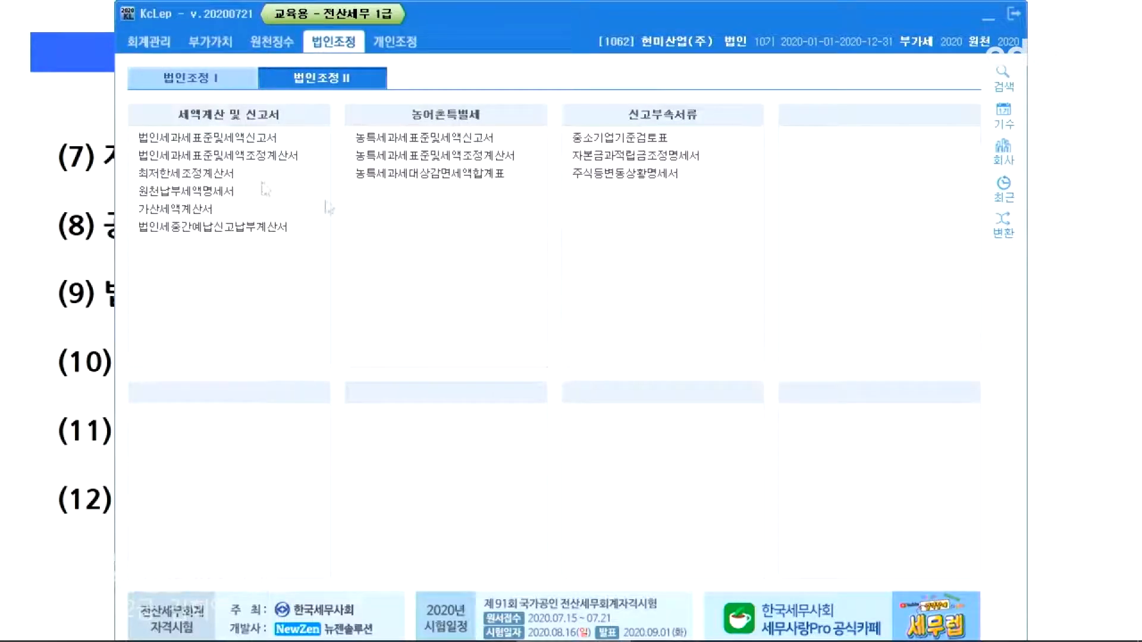
click(179, 81)
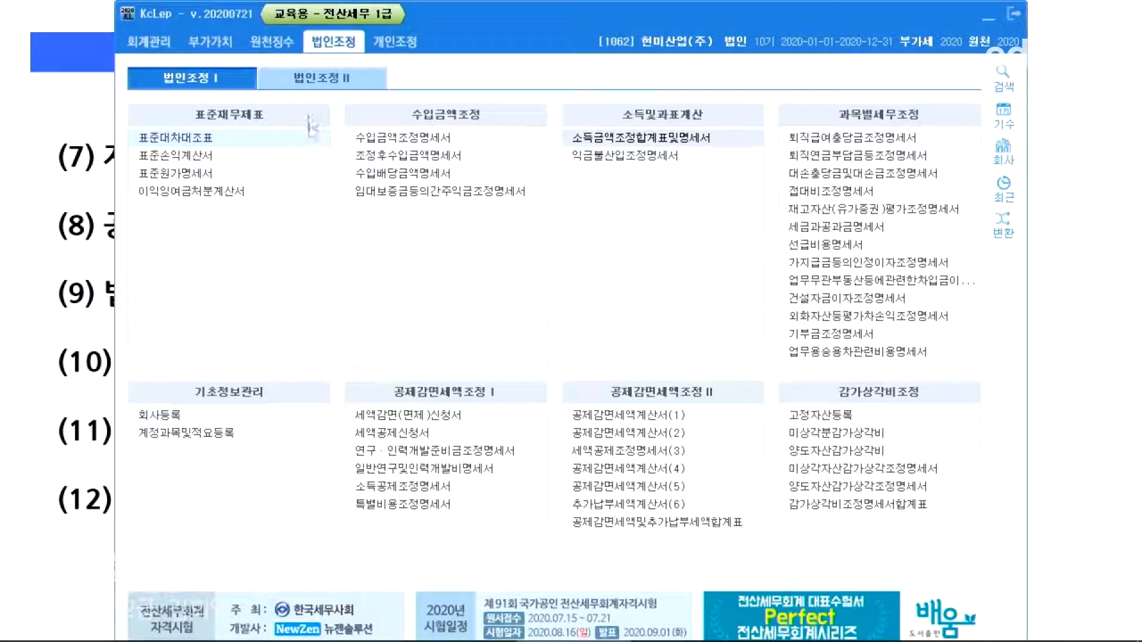
click(322, 77)
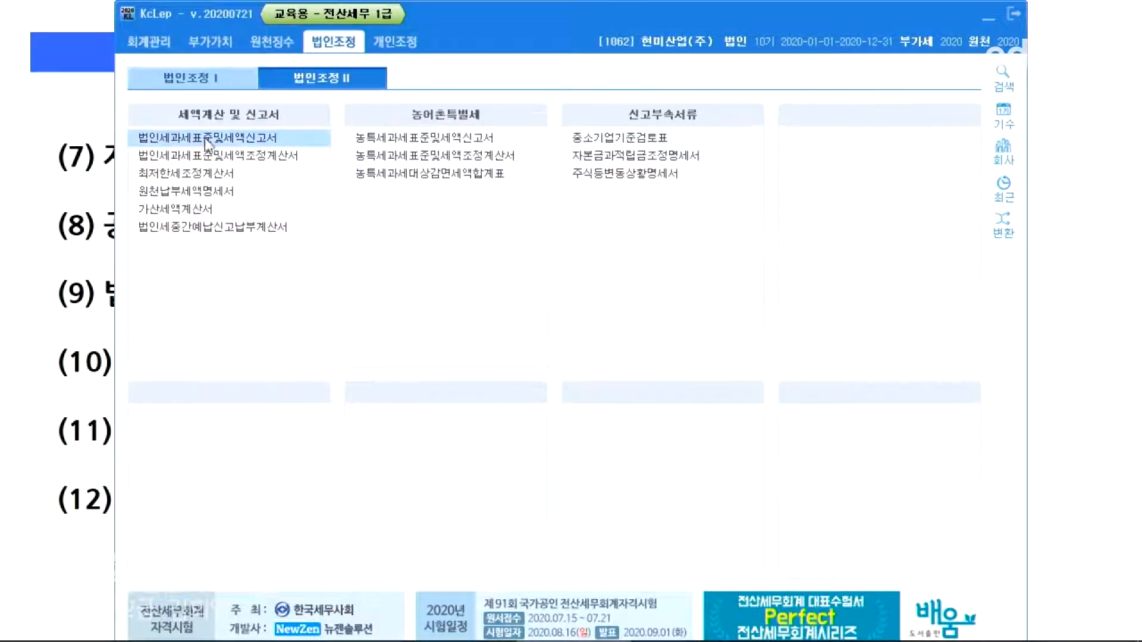
key(alt+Tab)
key(alt+Tab)
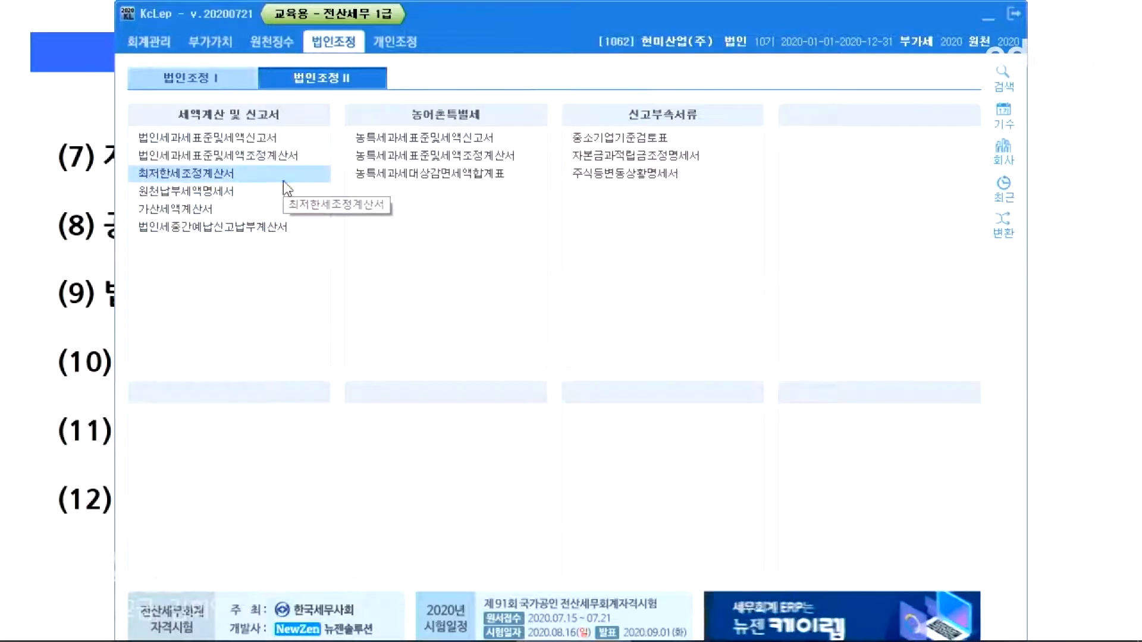
key(alt+Tab)
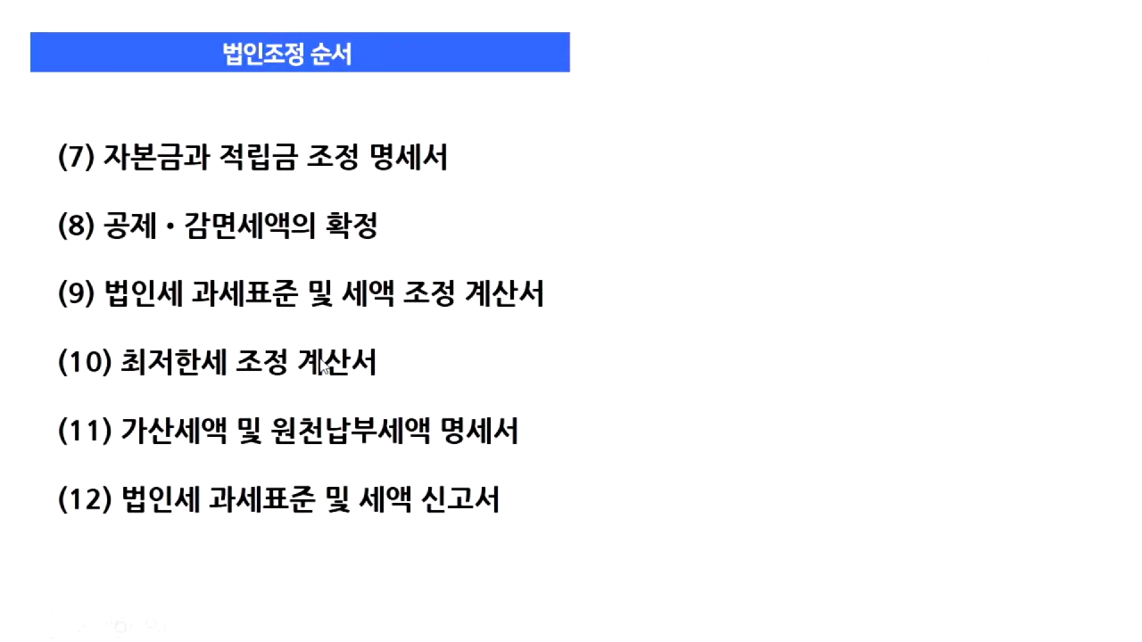
key(alt+Tab)
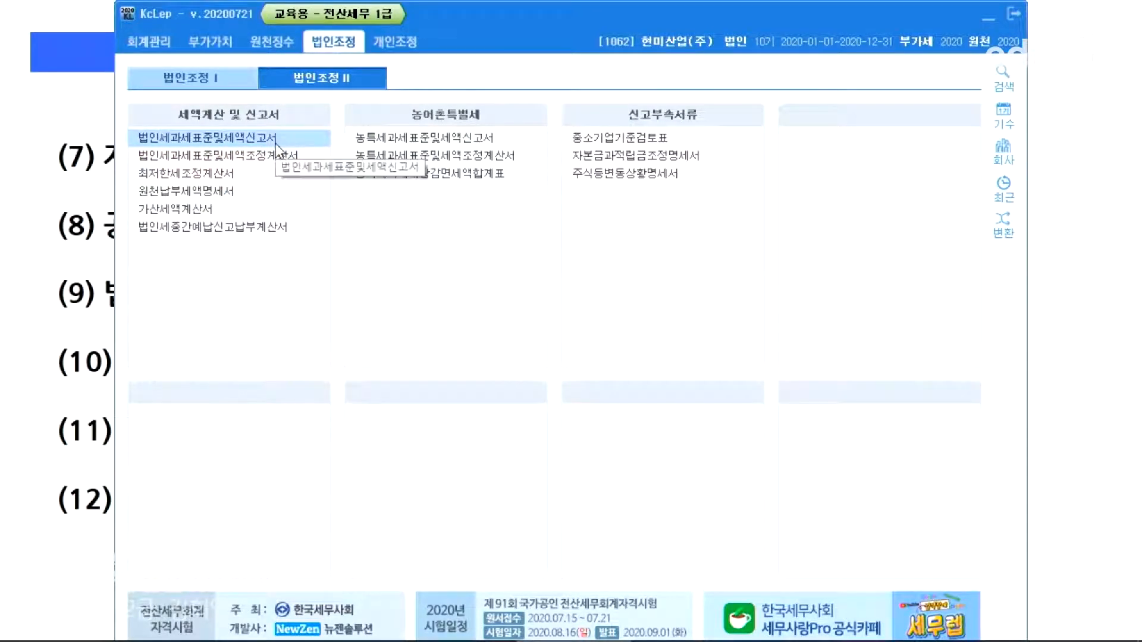
Open the 표준대차대조표 from 법인조정 I, reload its data, and save it while closing the form
click(235, 80)
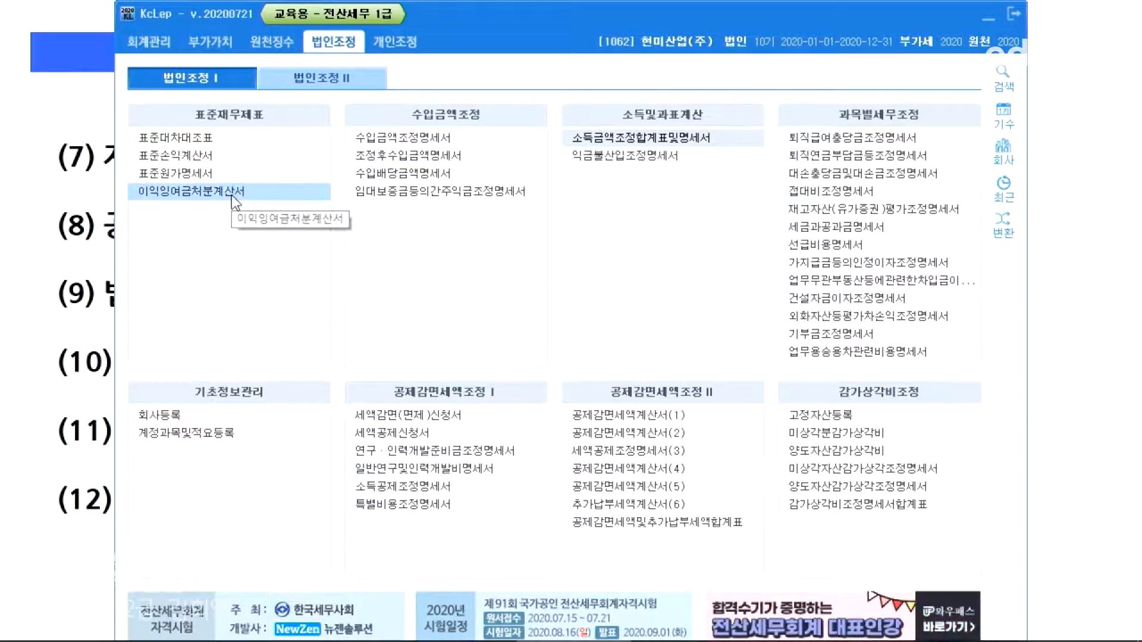
click(230, 140)
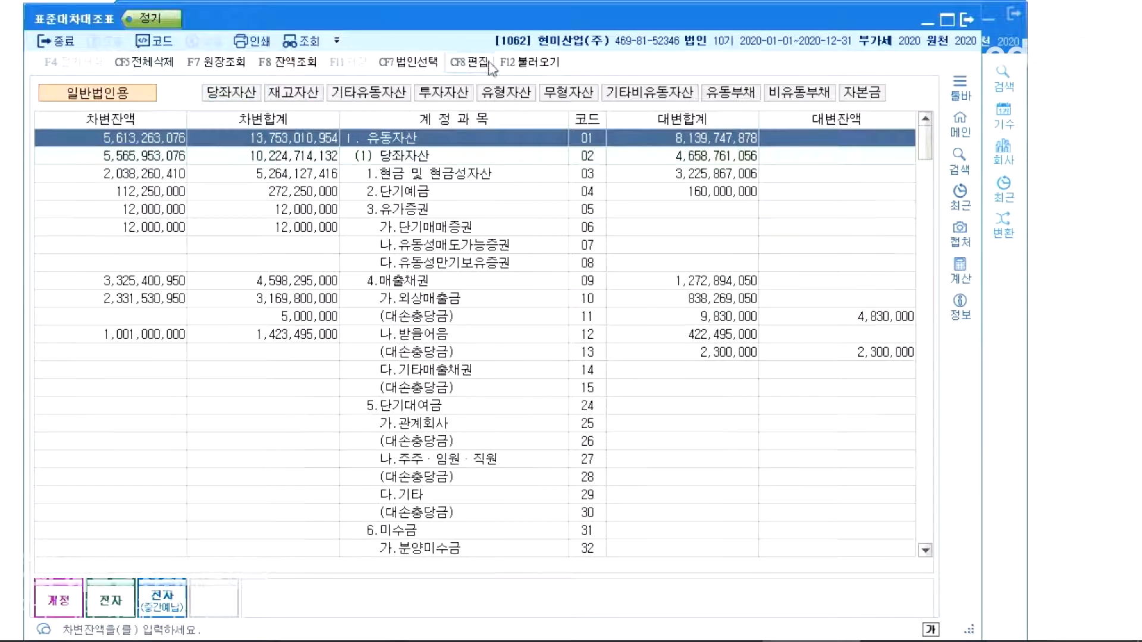
click(487, 62)
key(Return)
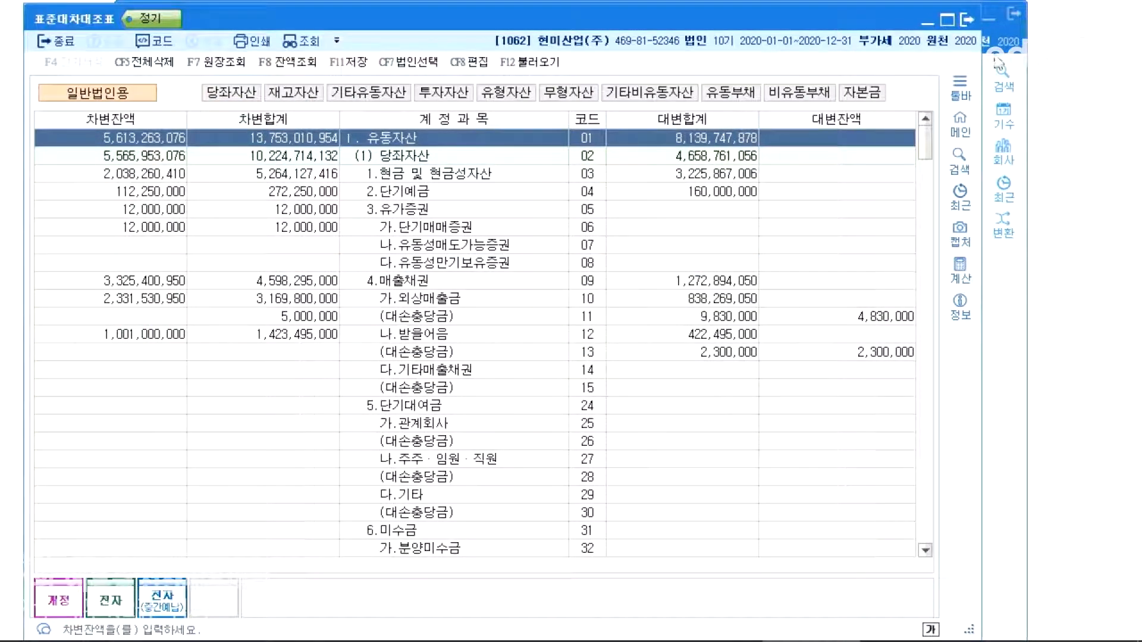
click(966, 24)
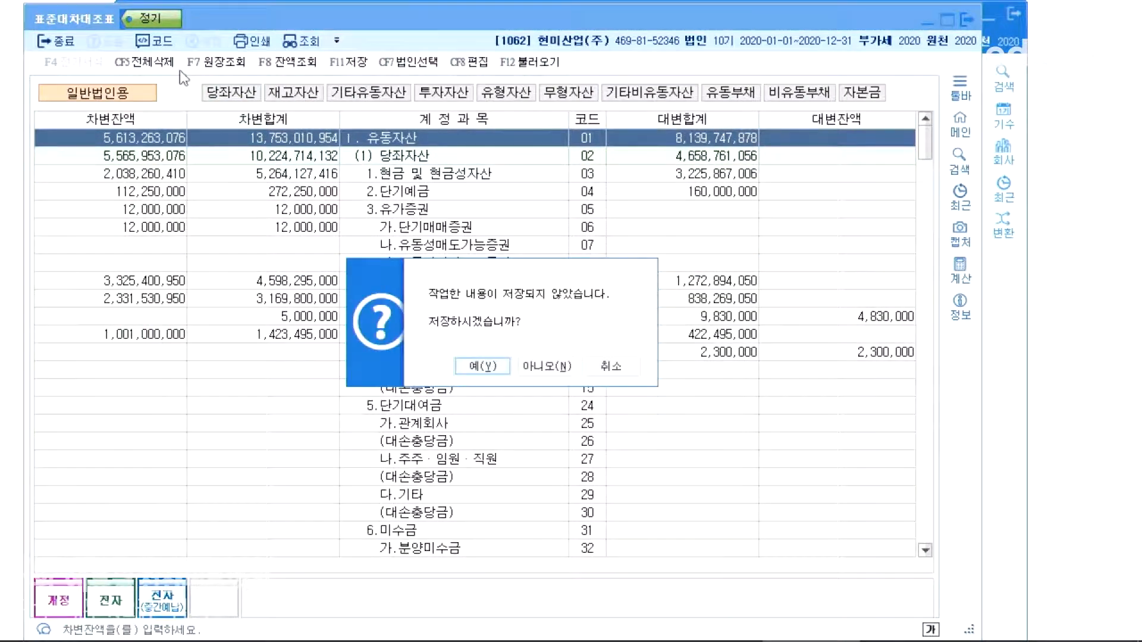
click(505, 374)
Load the data into the 표준손익계산서, check down to 법인세비용 and 당기순손익, and open the 조정 등록 dialog
click(189, 157)
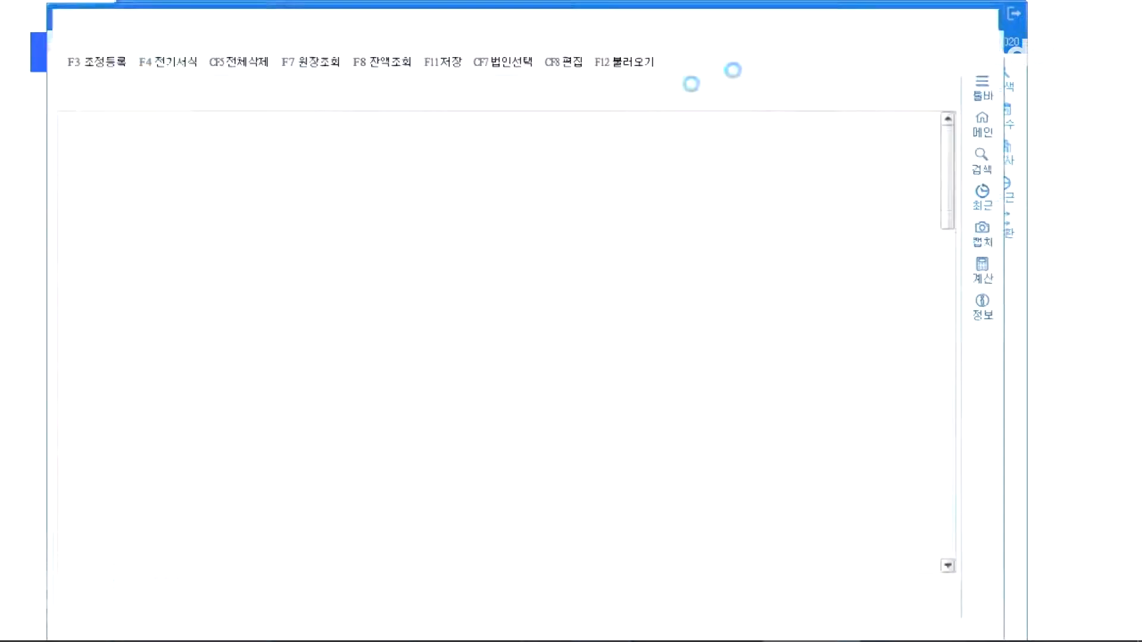
click(563, 62)
key(Return)
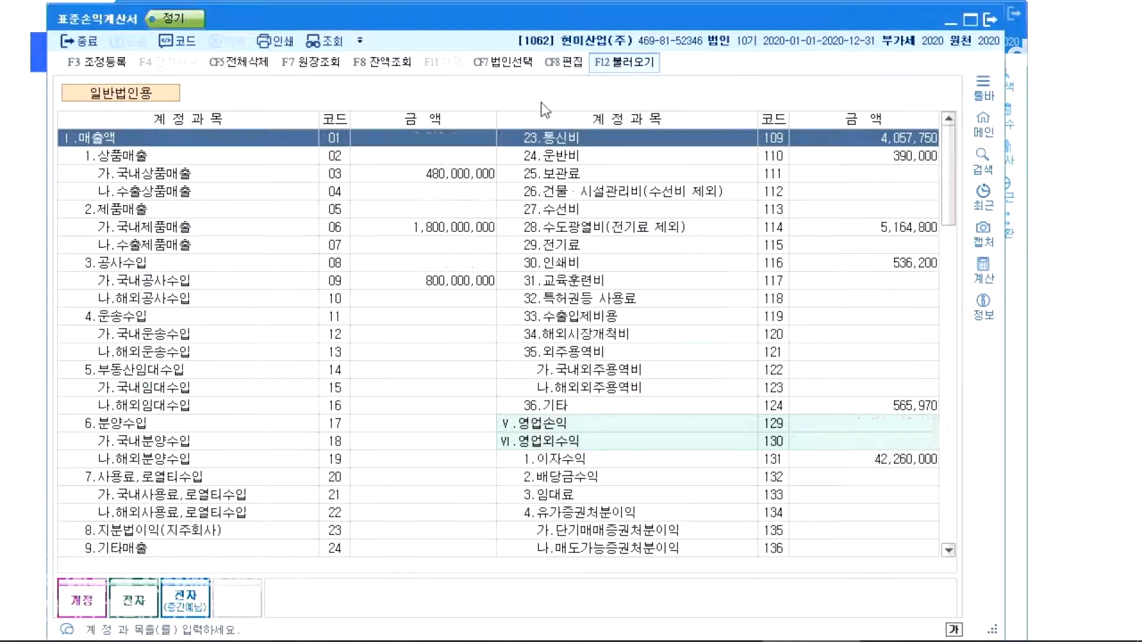
scroll(751, 351, down, 20)
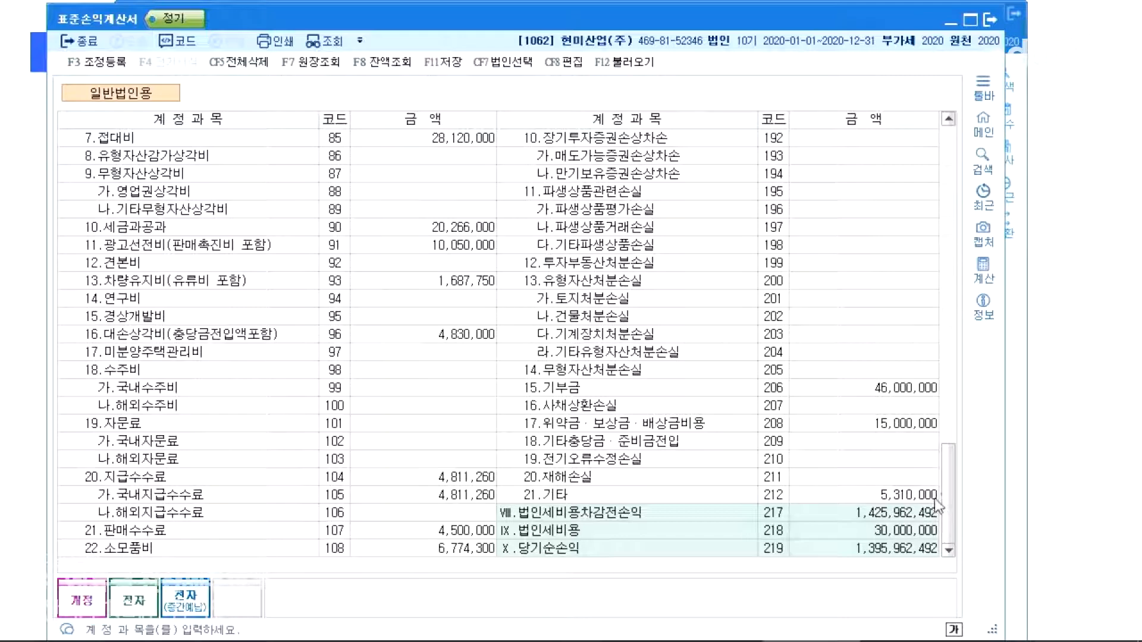
click(89, 66)
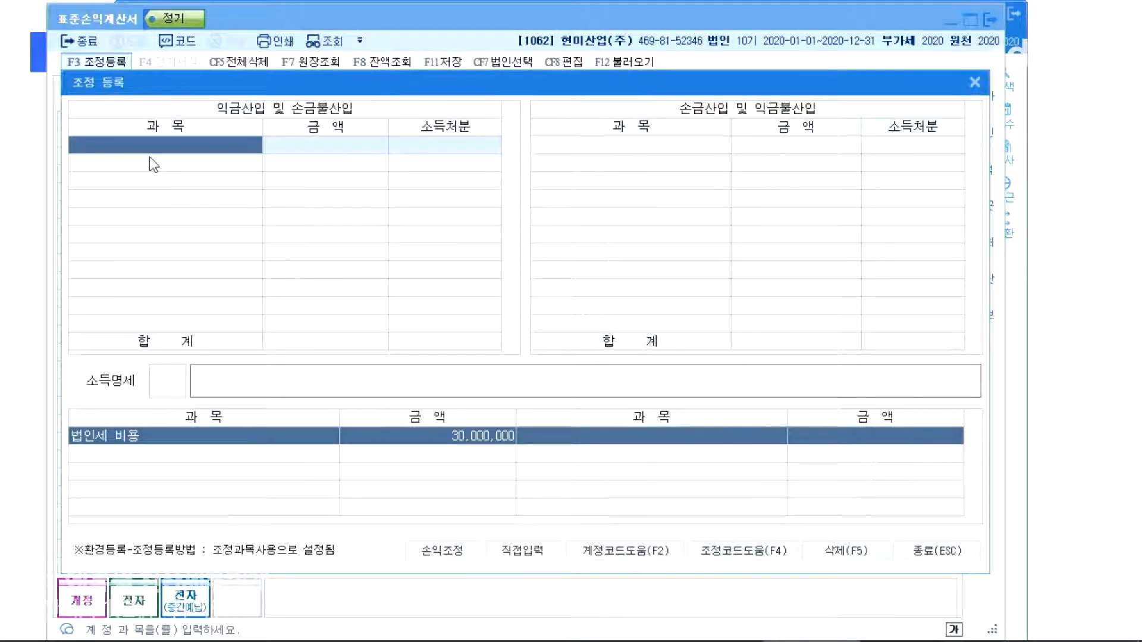
text(단기)
key(Return)
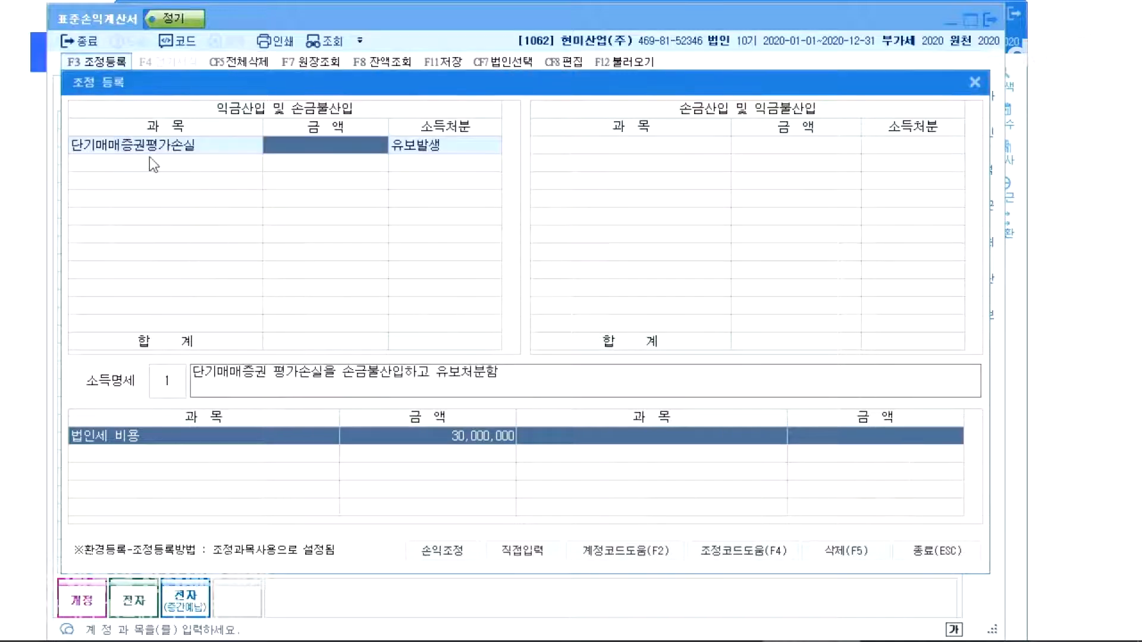
key(Left)
key(F2)
key(Return)
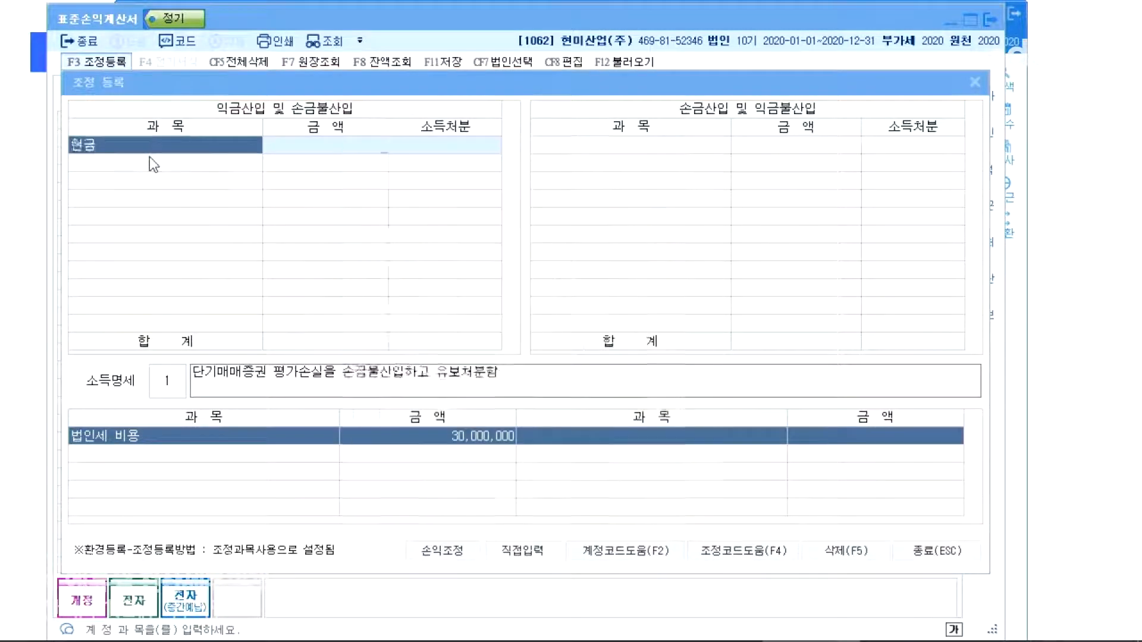
Register 법인세비용 of 30,000,000 under 익금산입 및 손금불산입 with the disposition 기타사외유출, and close the 표준손익계산서
key(Left)
text(베)
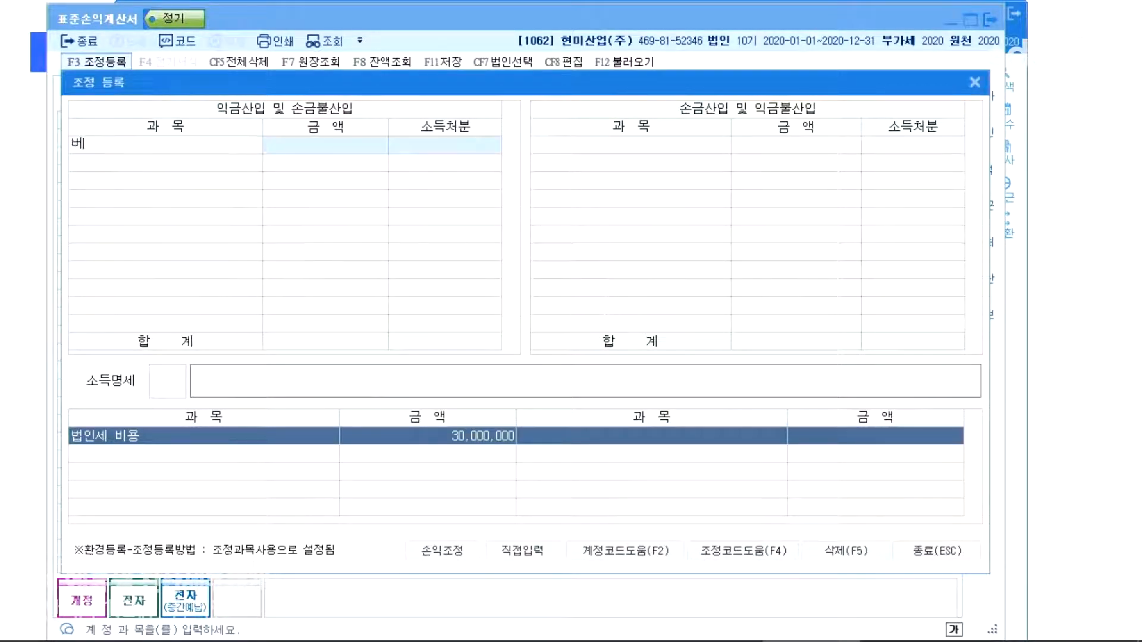
text(인세비용)
key(Return)
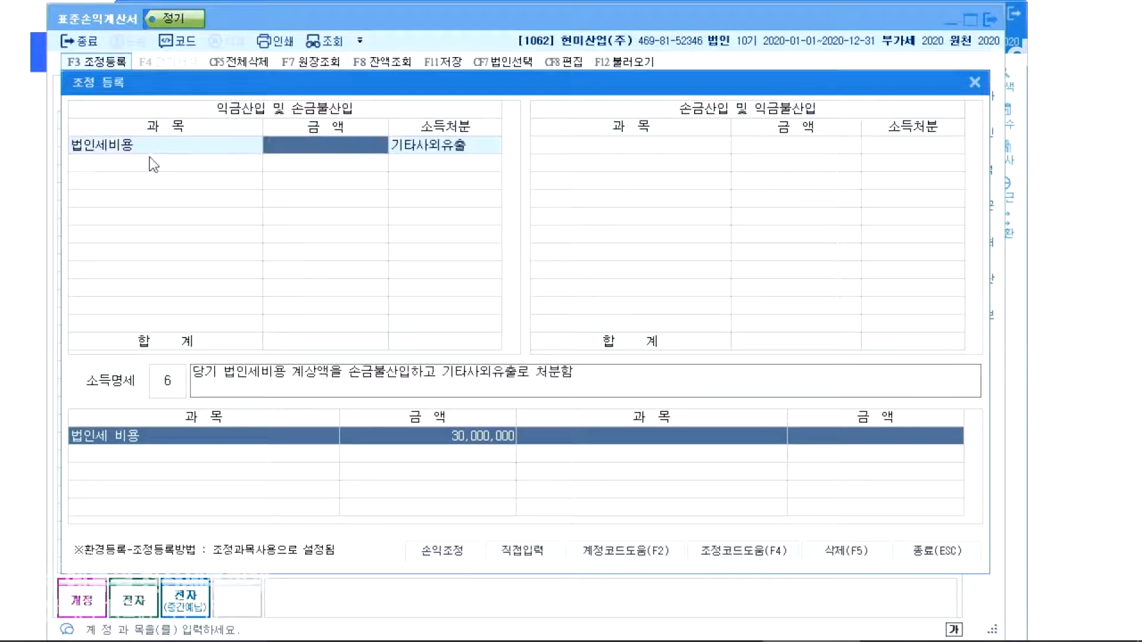
key(Return)
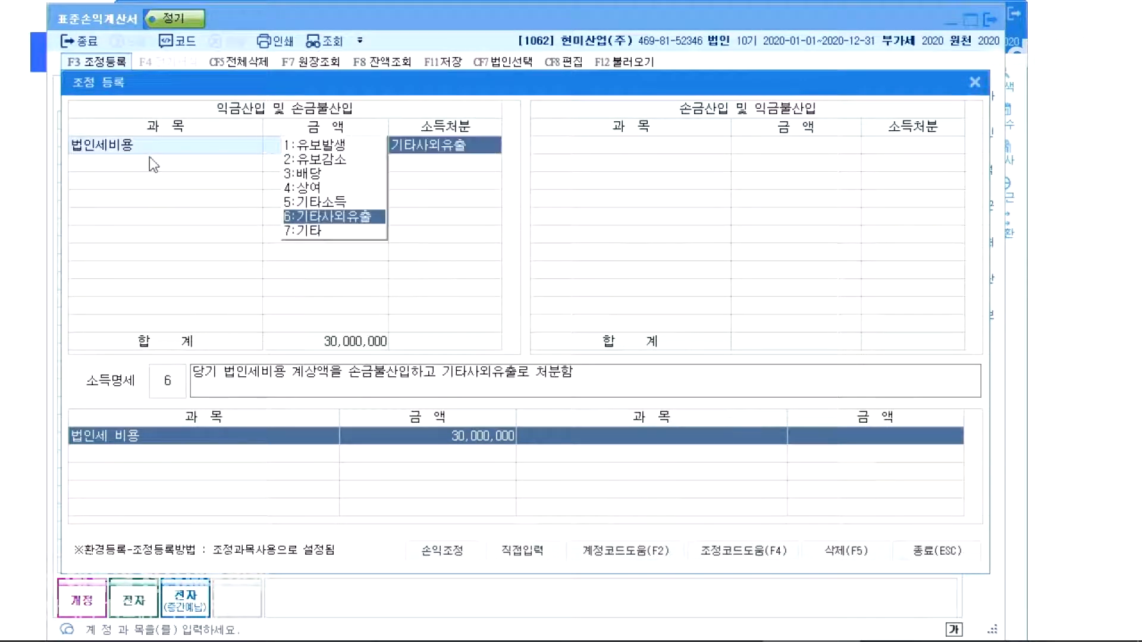
key(Return)
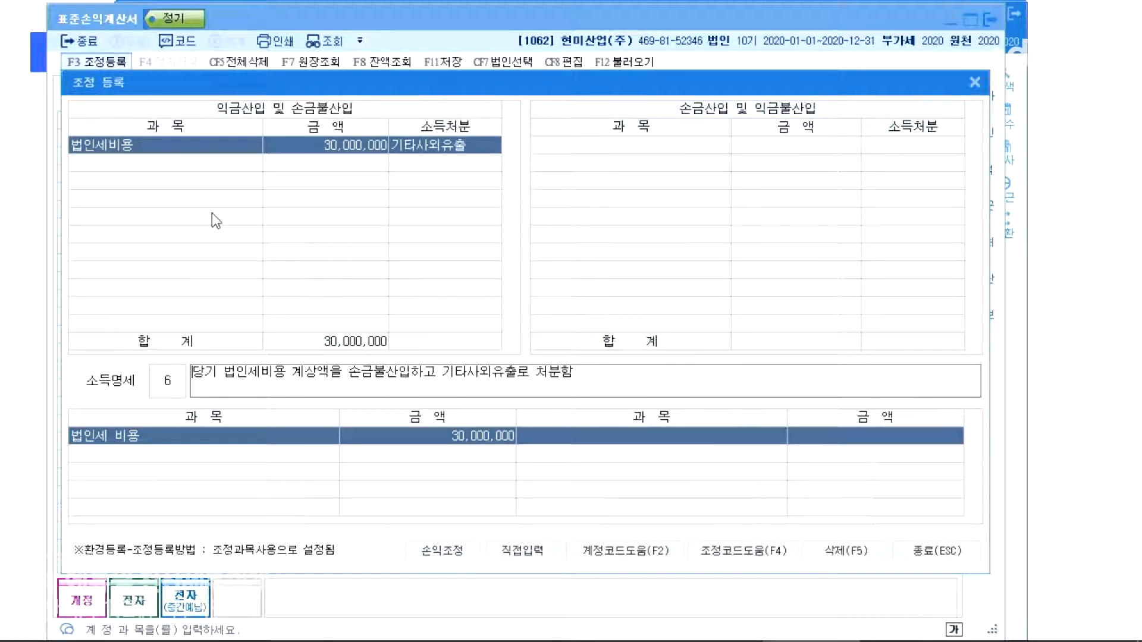
click(919, 539)
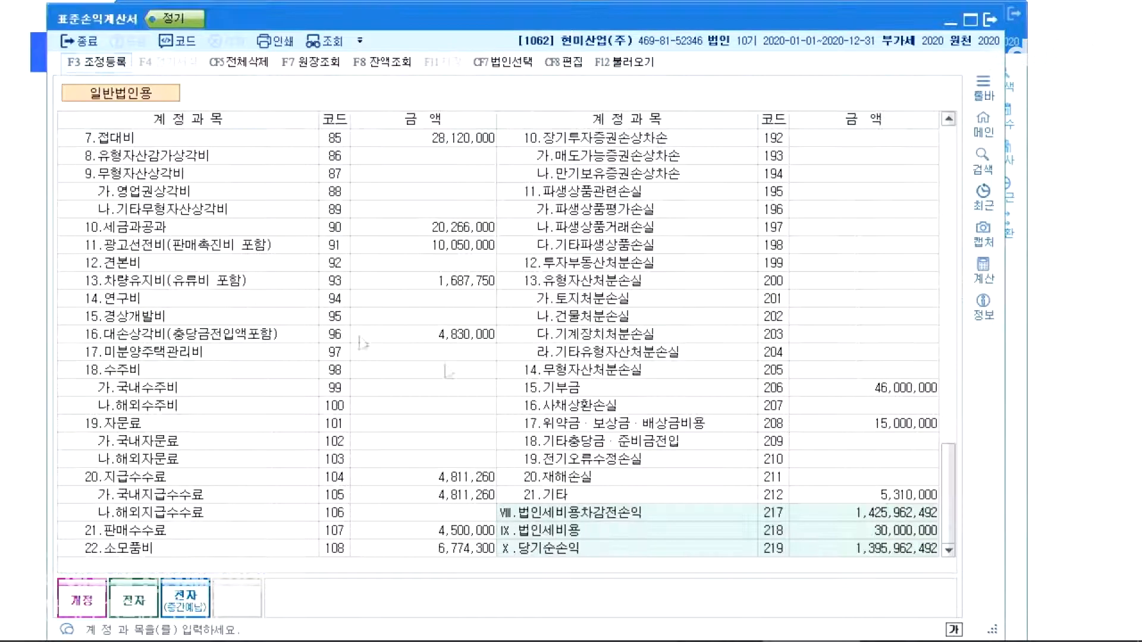
click(989, 20)
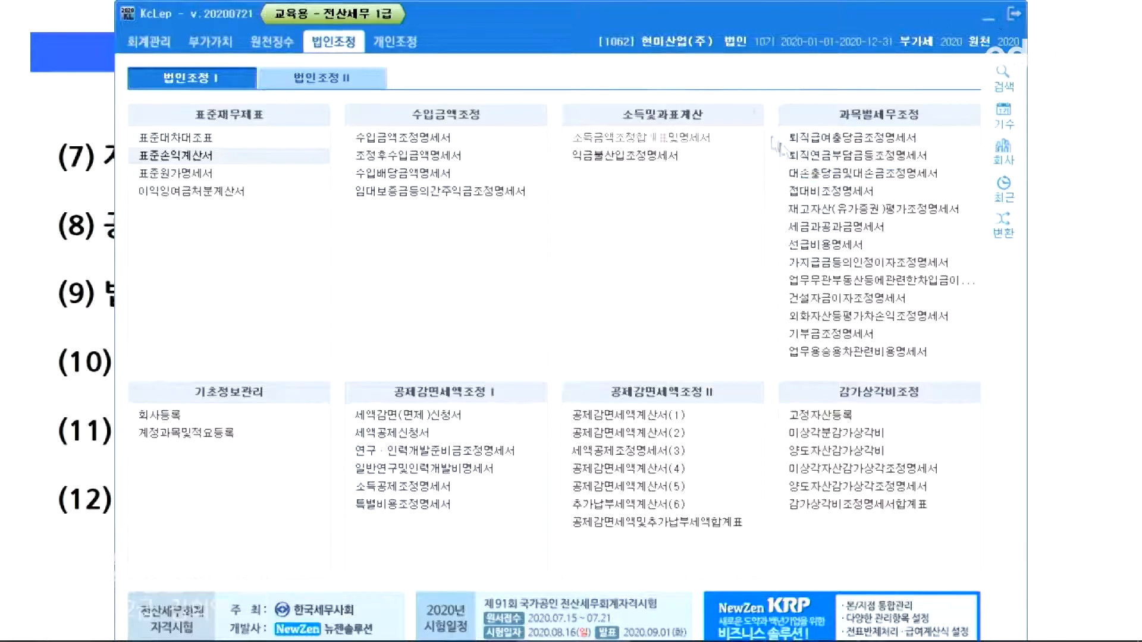
Open the 표준원가명세서 with the 제조원가명세서 type, reload its data from accounting, save it, and close the form
click(178, 173)
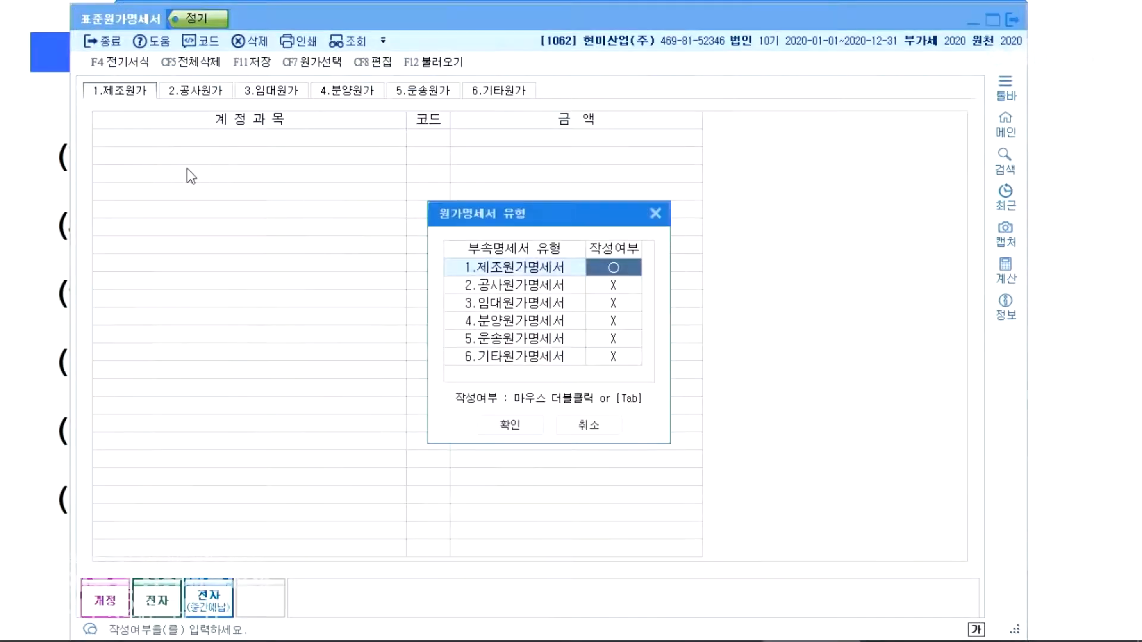
click(526, 431)
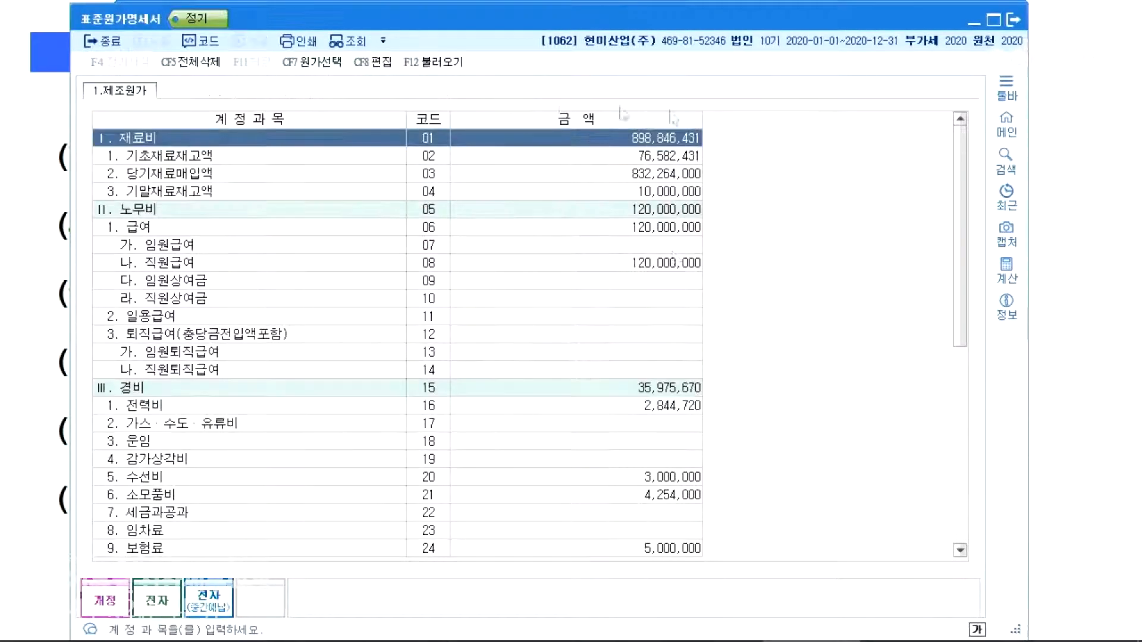
click(410, 62)
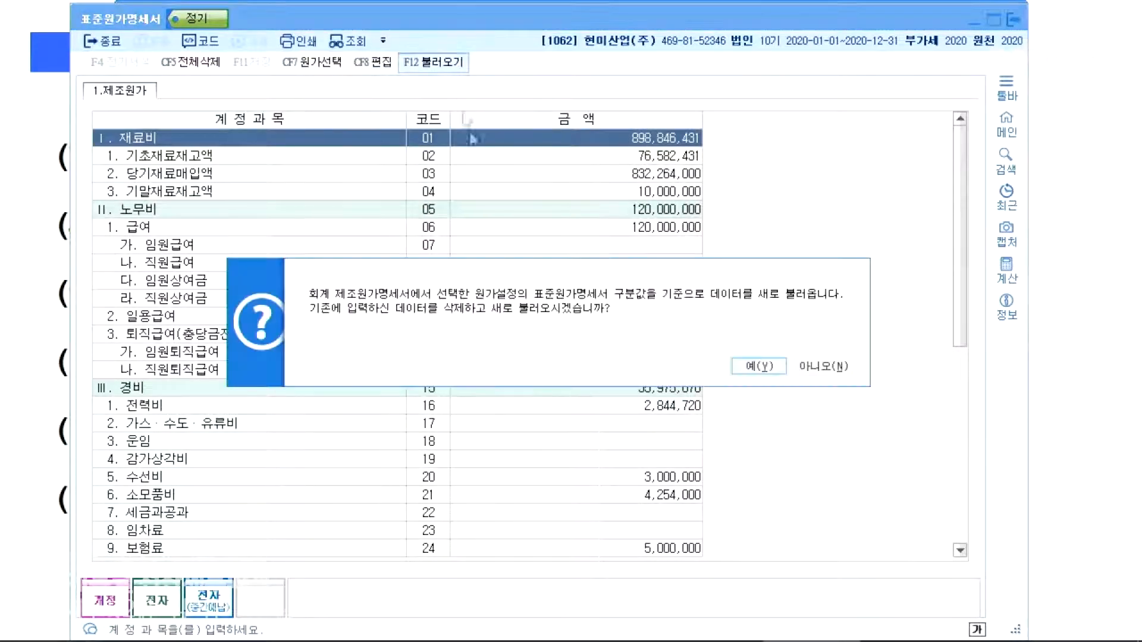
click(745, 357)
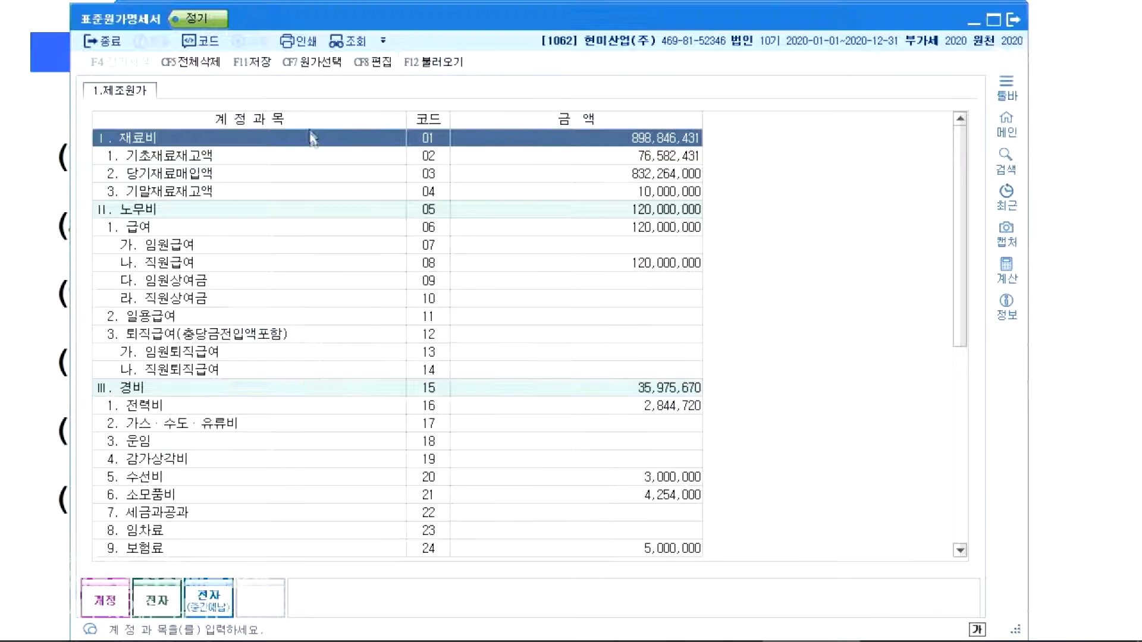
click(252, 61)
click(1013, 20)
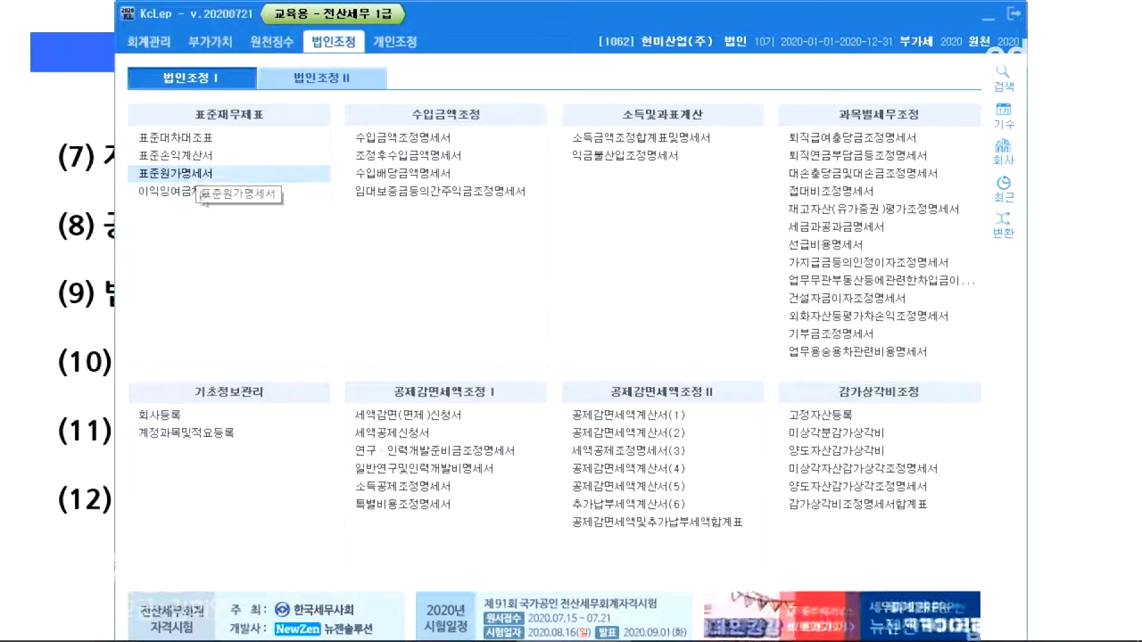
Open the 이익잉여금처분계산서 from 법인조정 I, reload its data, save it, and close the form
click(192, 191)
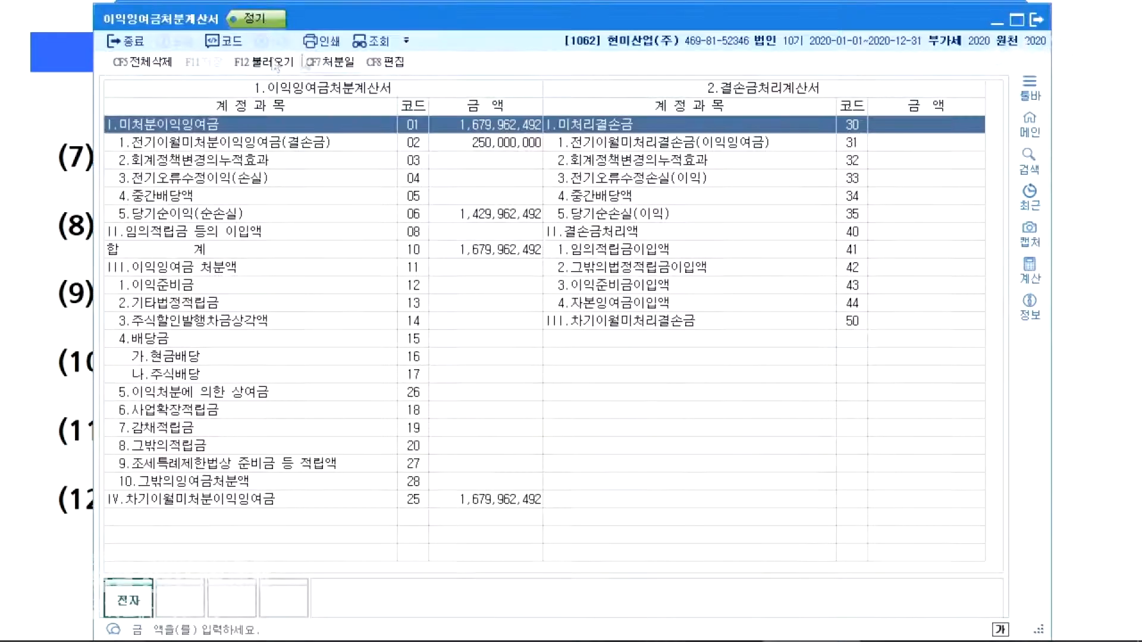
click(245, 59)
key(Return)
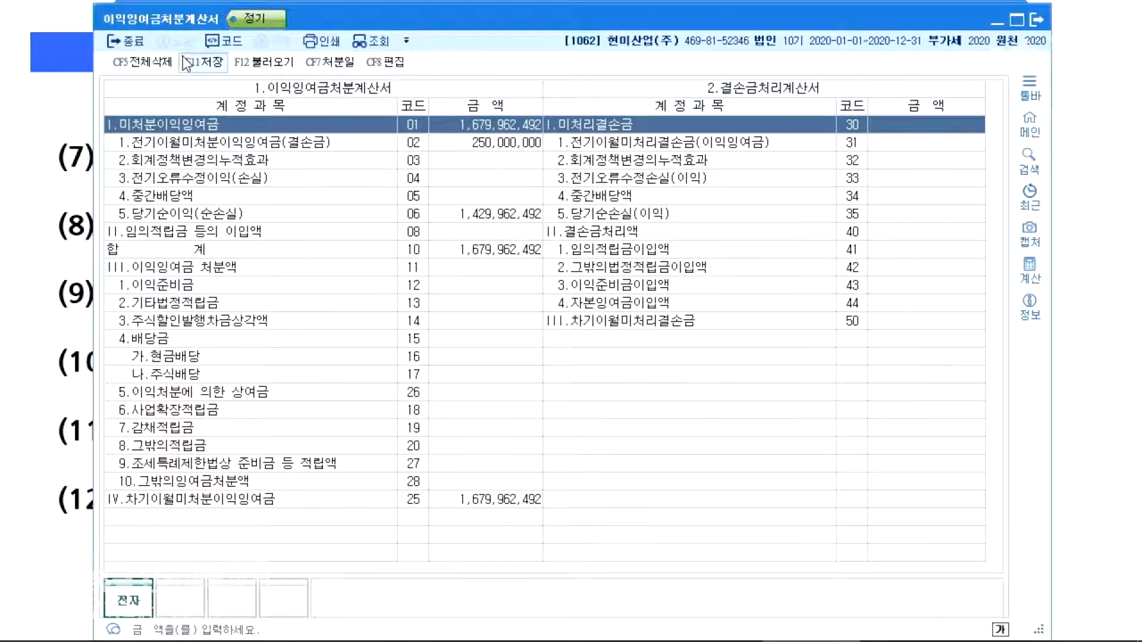
click(187, 62)
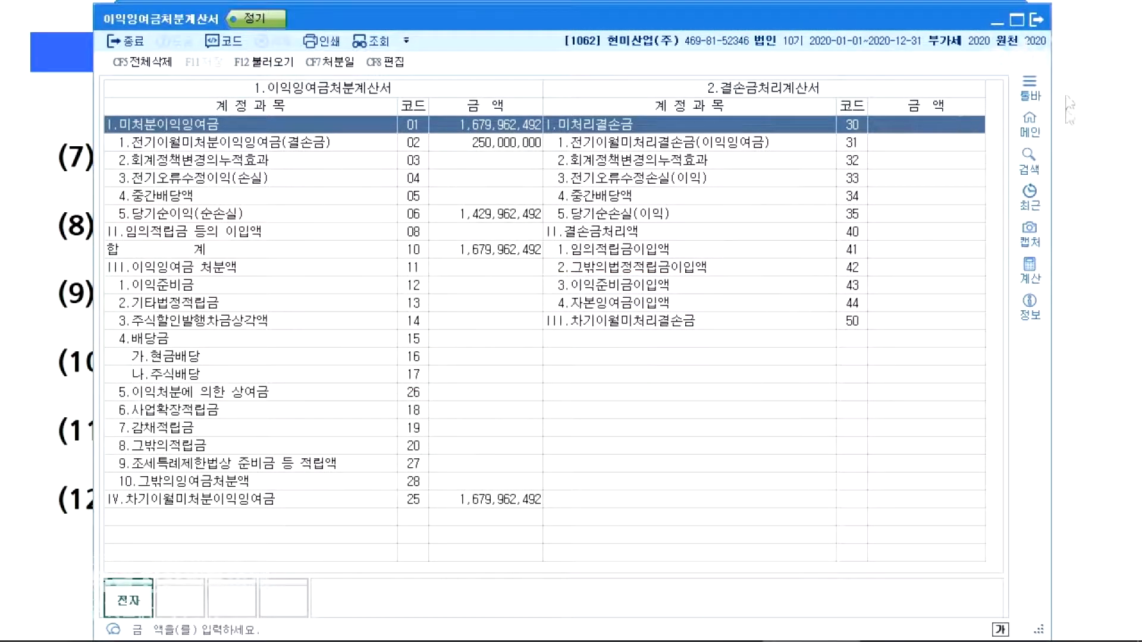
click(1037, 20)
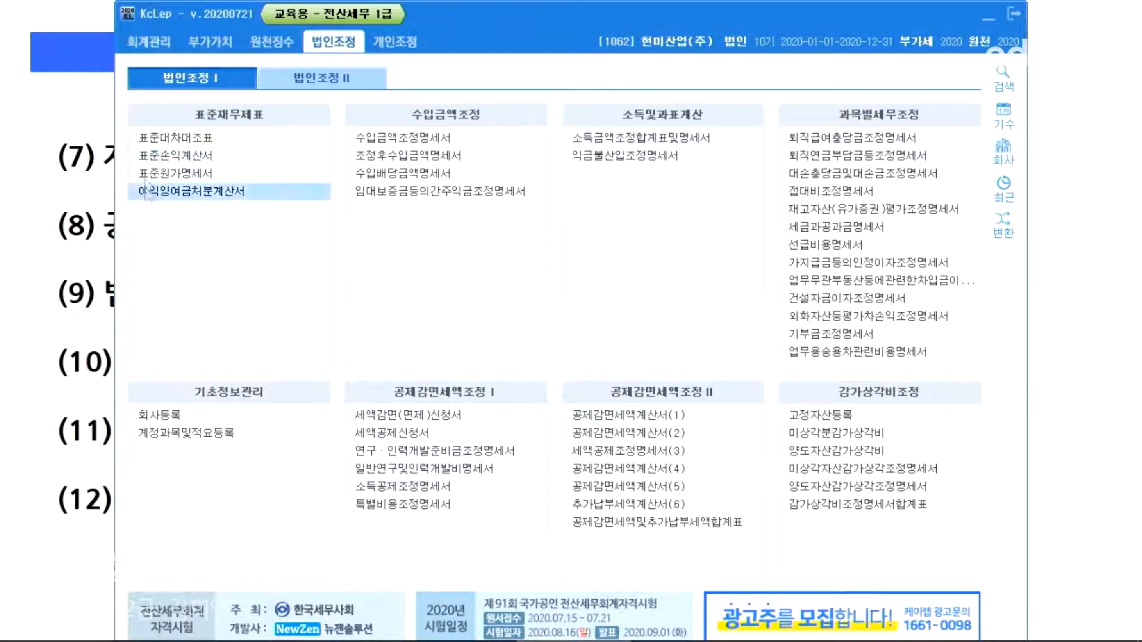
Look over the 회계관리 forms, and advance the slides through 표준재무제표 to the 수입금액 조정 명세서 slide
click(149, 42)
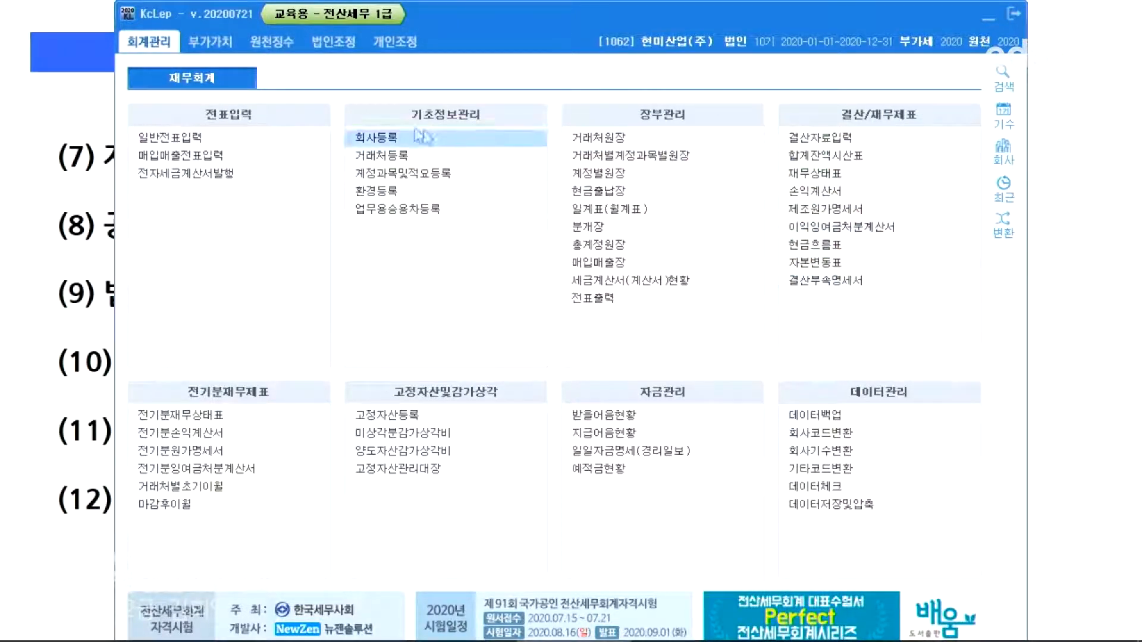
click(333, 41)
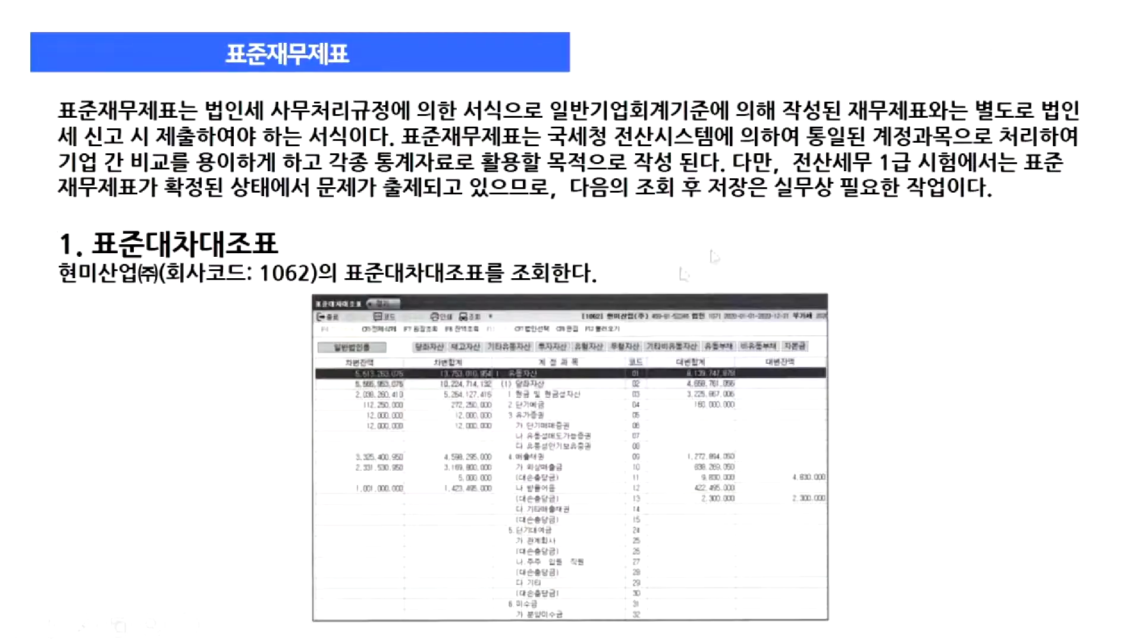
click(250, 231)
key(Right)
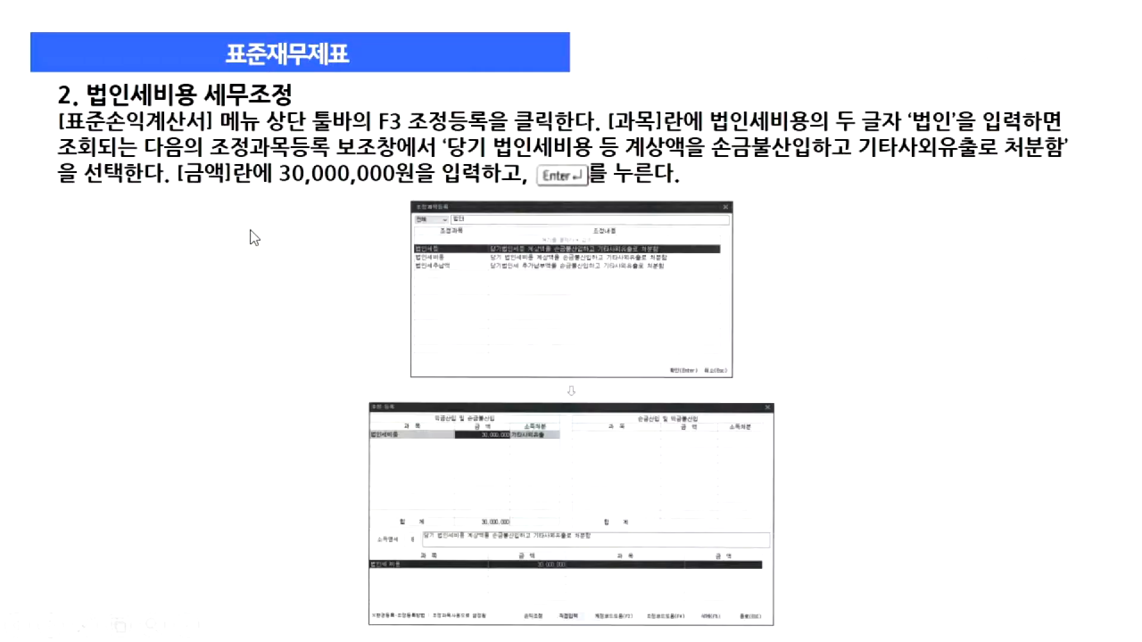
key(Right)
key(Right)
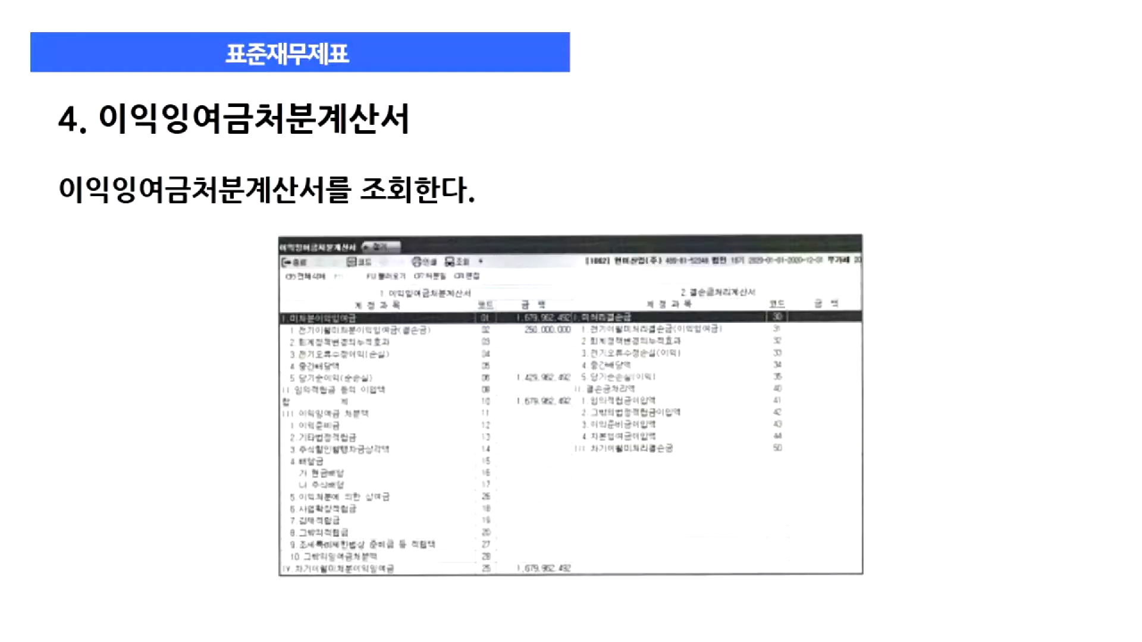
key(Right)
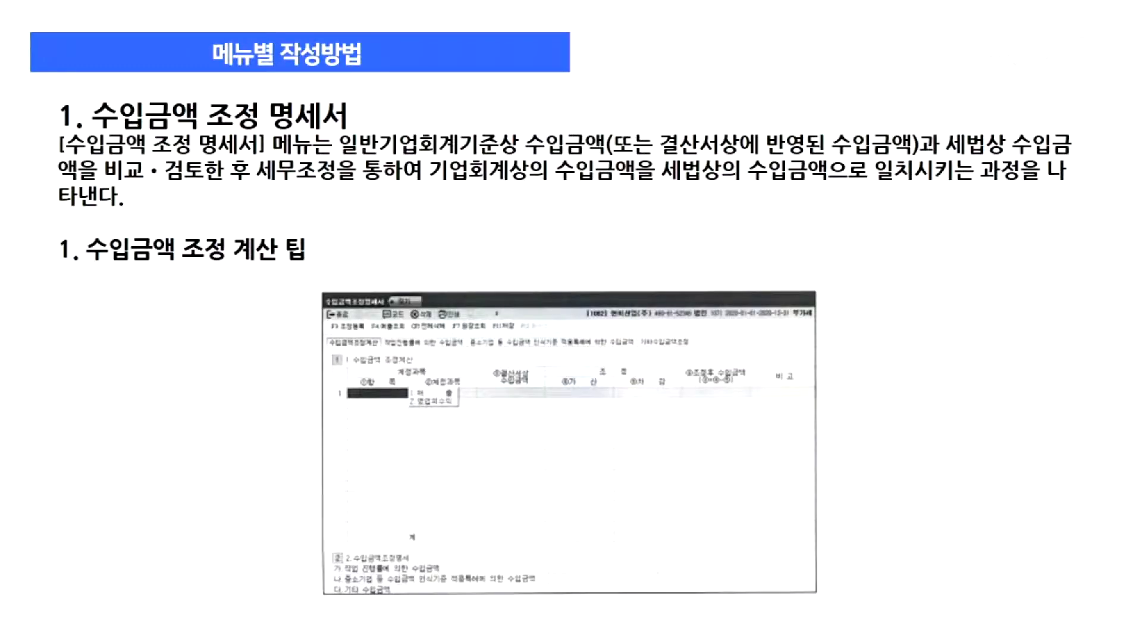
Write a circled, underlined "P 298" beside the slide title and circle 수입금액 in the heading with the pen
mouse_move(618, 56)
mouse_down()
mouse_move(621, 76)
mouse_move(692, 66)
mouse_move(703, 78)
mouse_up()
drag(625, 91, 711, 87)
mouse_move(670, 17)
mouse_down()
mouse_move(705, 98)
mouse_move(722, 51)
mouse_move(618, 24)
mouse_up()
mouse_move(151, 62)
mouse_down()
mouse_move(119, 140)
mouse_move(191, 119)
mouse_up()
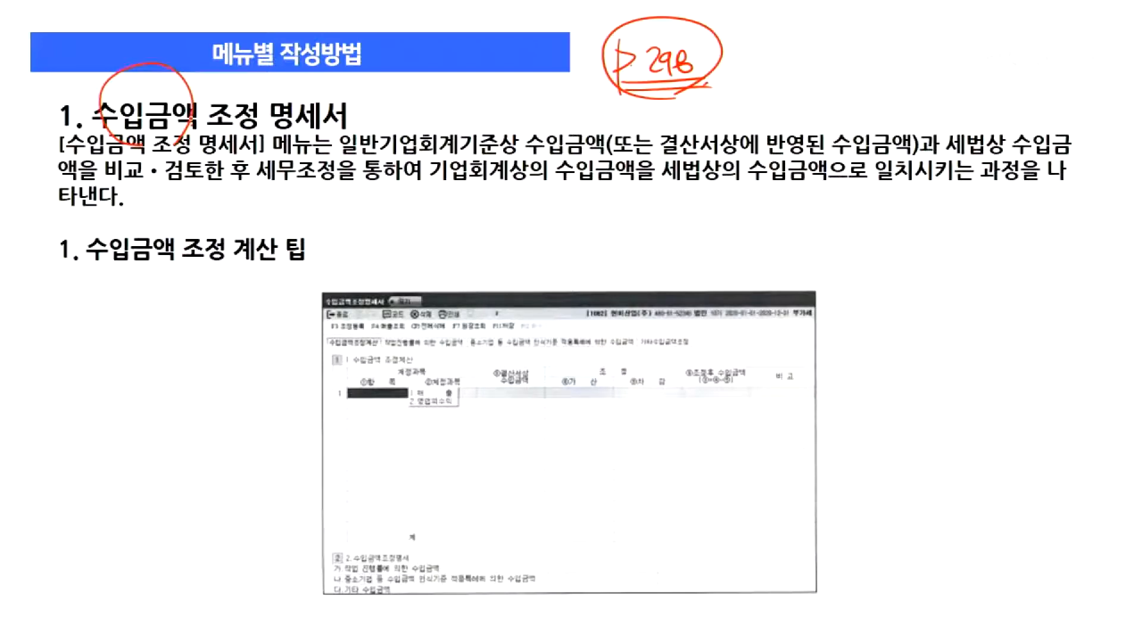
Underline the 일반기업회계기준상 수입금액 and 세법상 수입금액 phrases and 비교·검토한 in the slide's description
drag(342, 159, 910, 158)
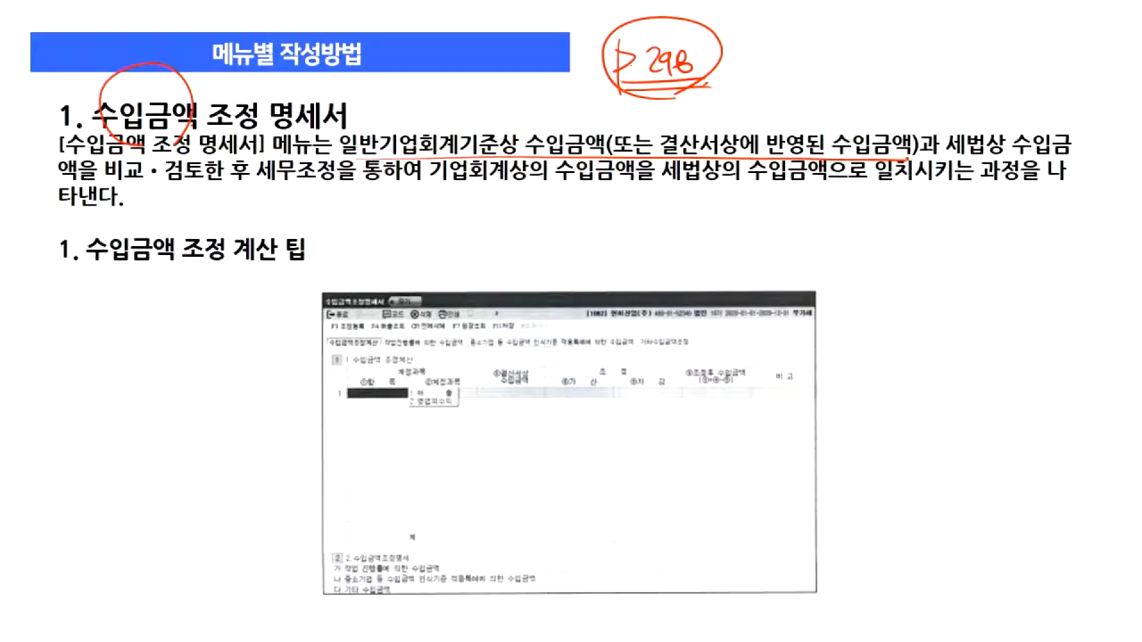
drag(981, 162, 1078, 159)
drag(152, 177, 241, 169)
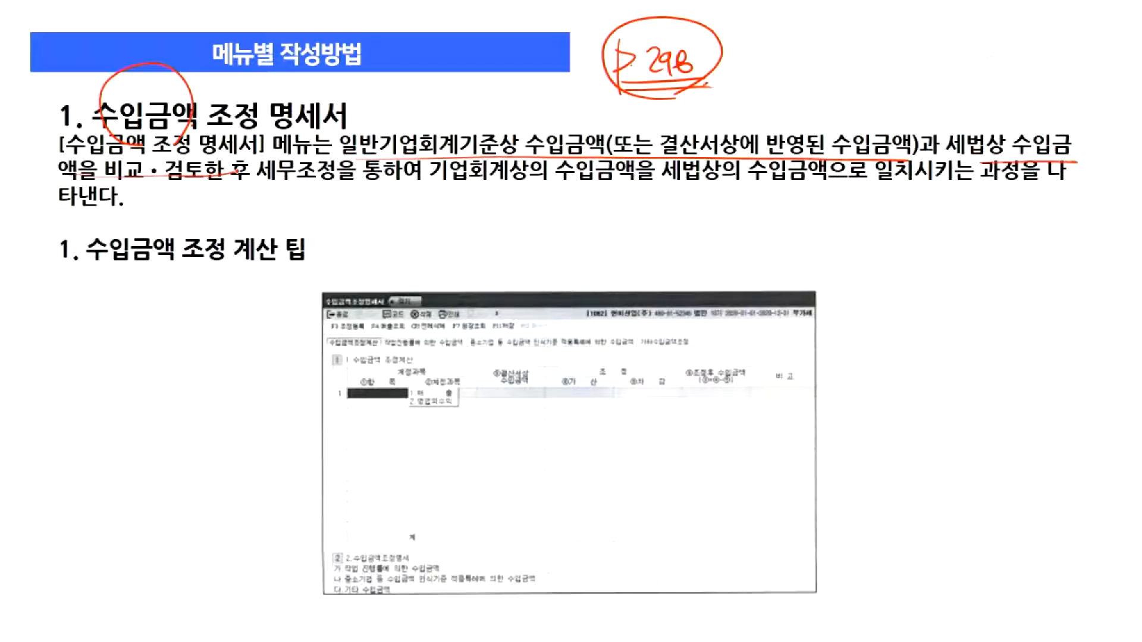
Circle 세법상의 수입금액 on the slide, add a circled handwritten 익금 comparison note above it, and re-underline 세법상 수입금액
mouse_move(669, 171)
mouse_down()
mouse_move(762, 201)
mouse_move(749, 209)
mouse_up()
drag(803, 159, 672, 167)
mouse_move(882, 94)
mouse_down()
mouse_move(887, 112)
mouse_move(953, 98)
mouse_move(1009, 101)
mouse_move(1016, 113)
mouse_move(893, 72)
mouse_move(1005, 55)
mouse_up()
drag(943, 163, 1066, 166)
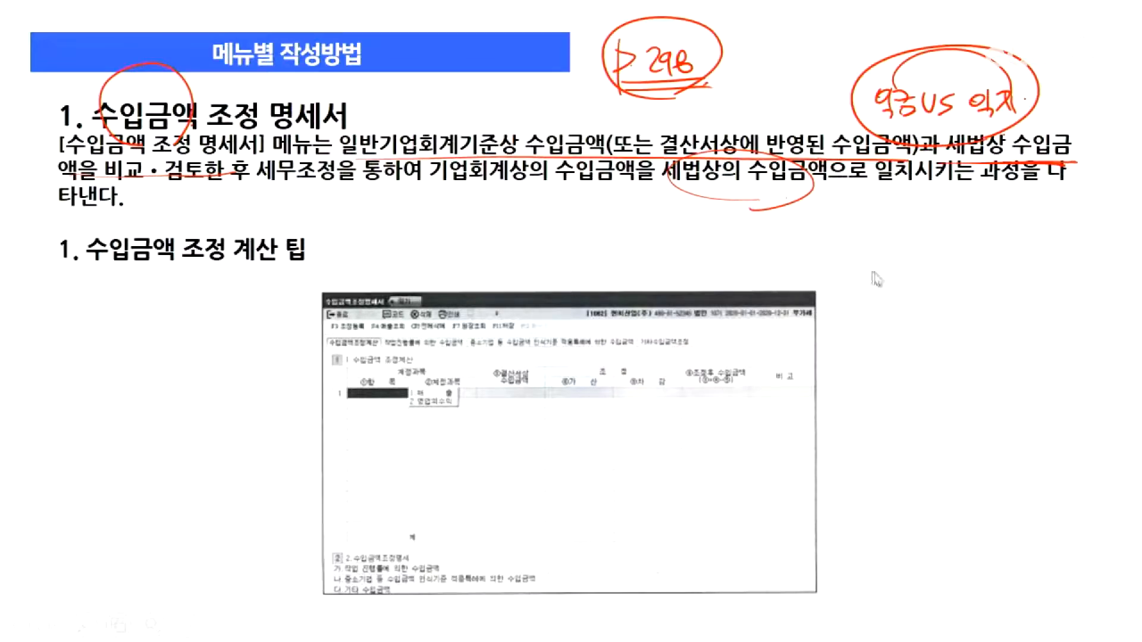
Switch to KcLep, open the 수입금액조정명세서, and review its 작업진행률, 중소기업 특례, and 기타수입금액조정 sections
key(alt+Tab)
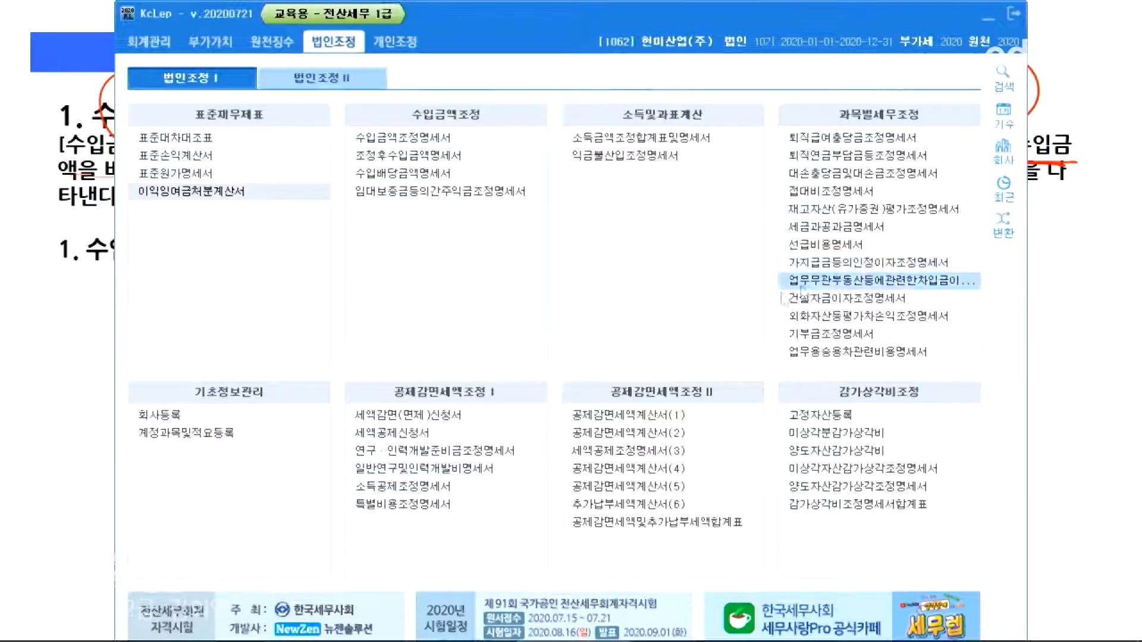
click(393, 137)
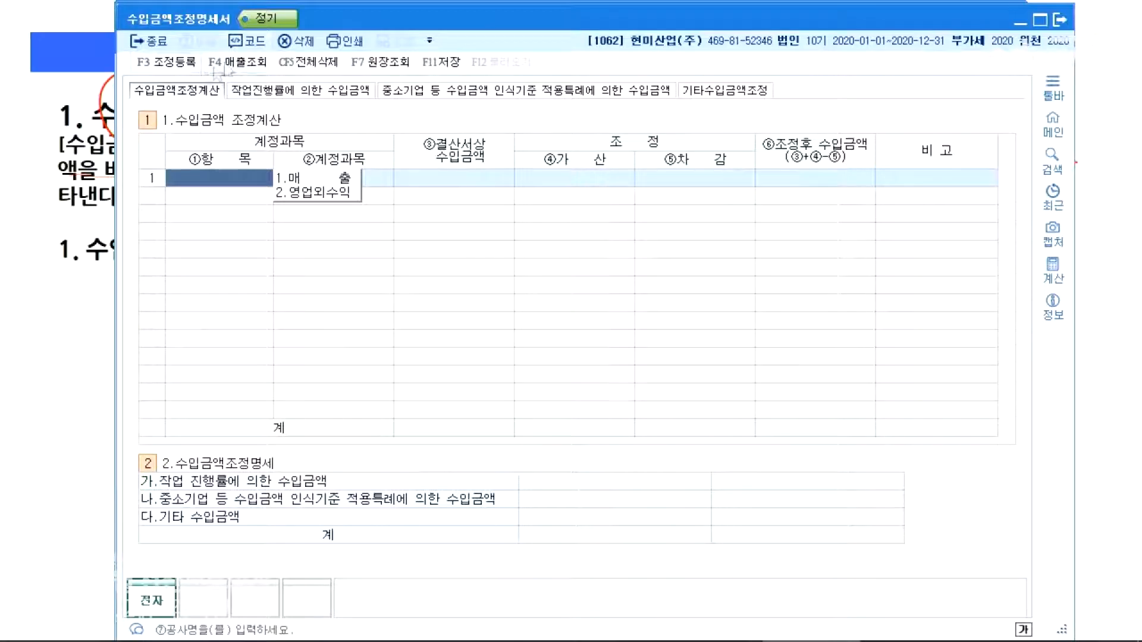
click(329, 93)
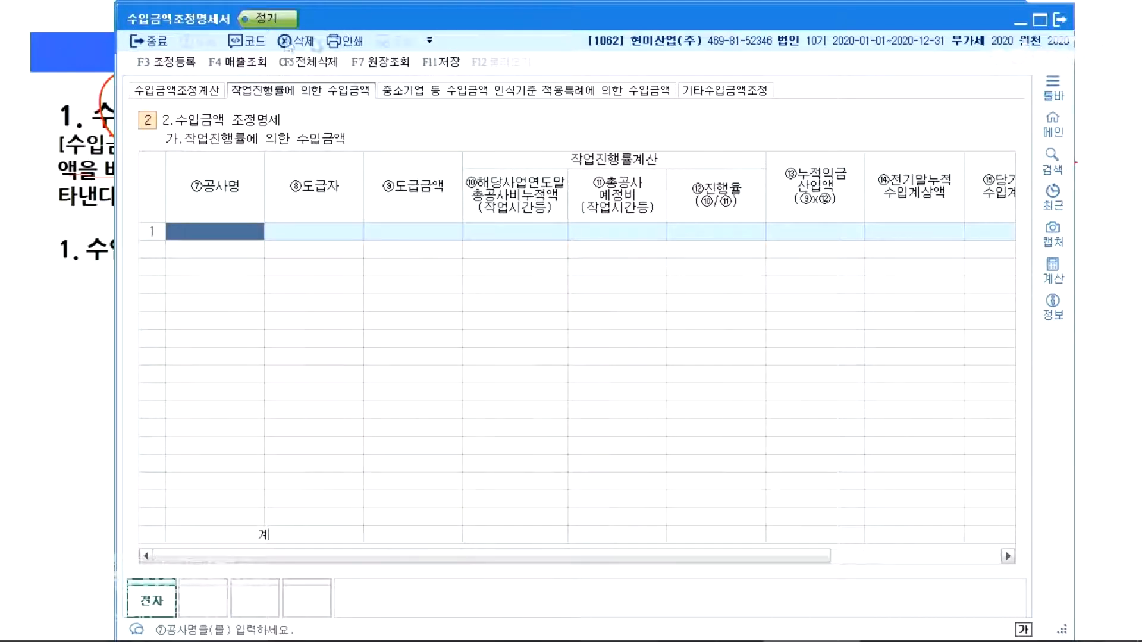
click(564, 93)
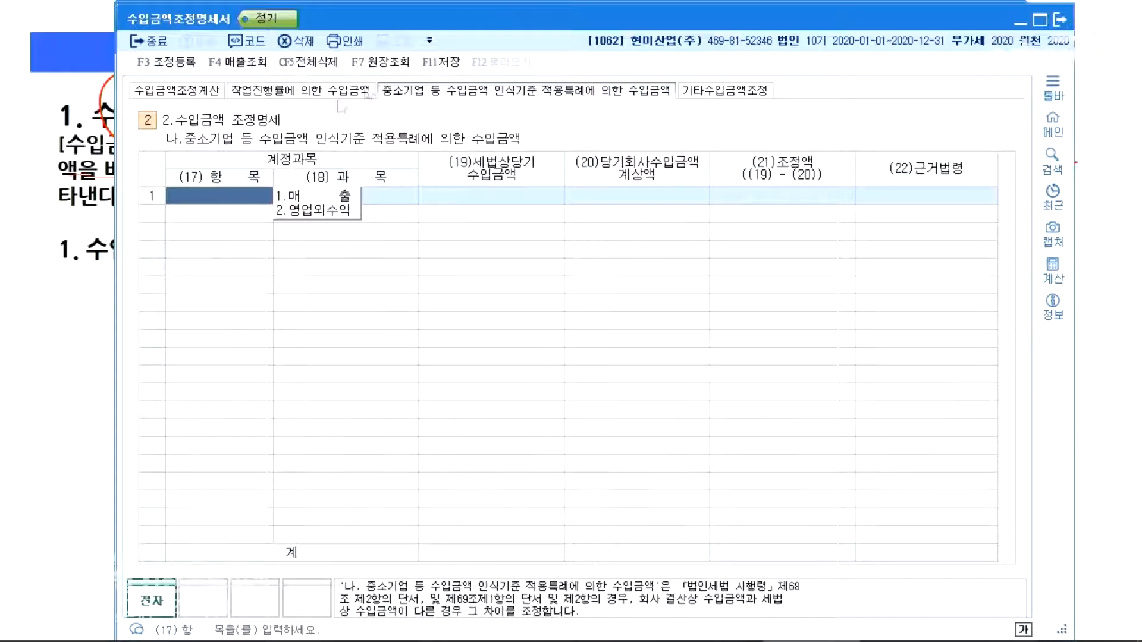
click(367, 95)
click(752, 92)
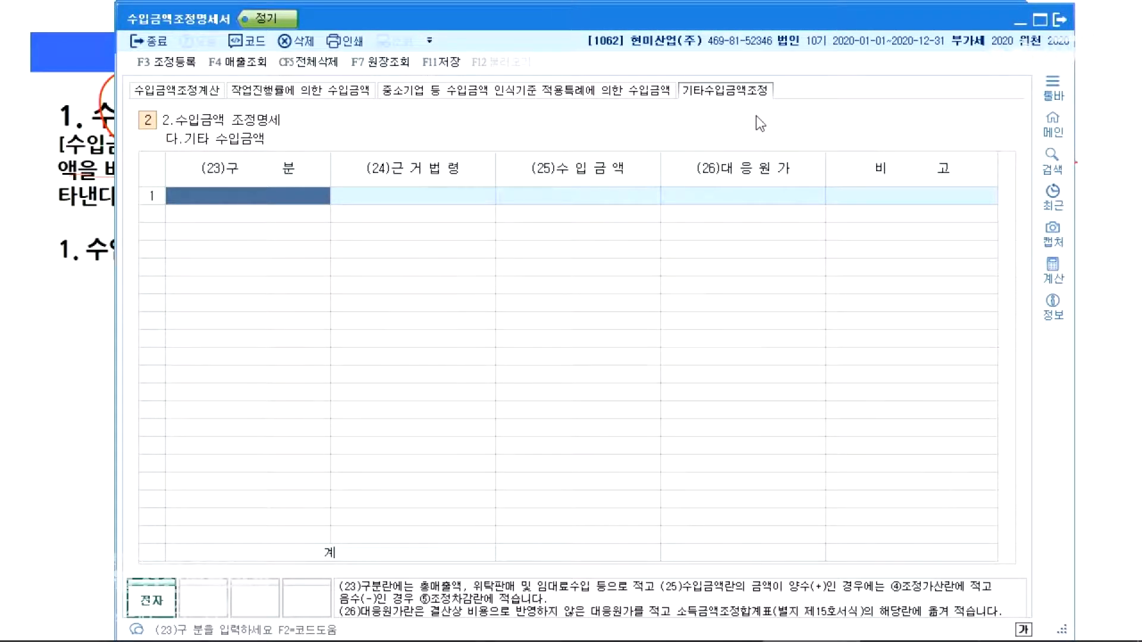
Switch back to the slides and advance to the field guide covering (1) 항목 to (5) 조정 후 수입금액
key(alt+Tab)
click(94, 386)
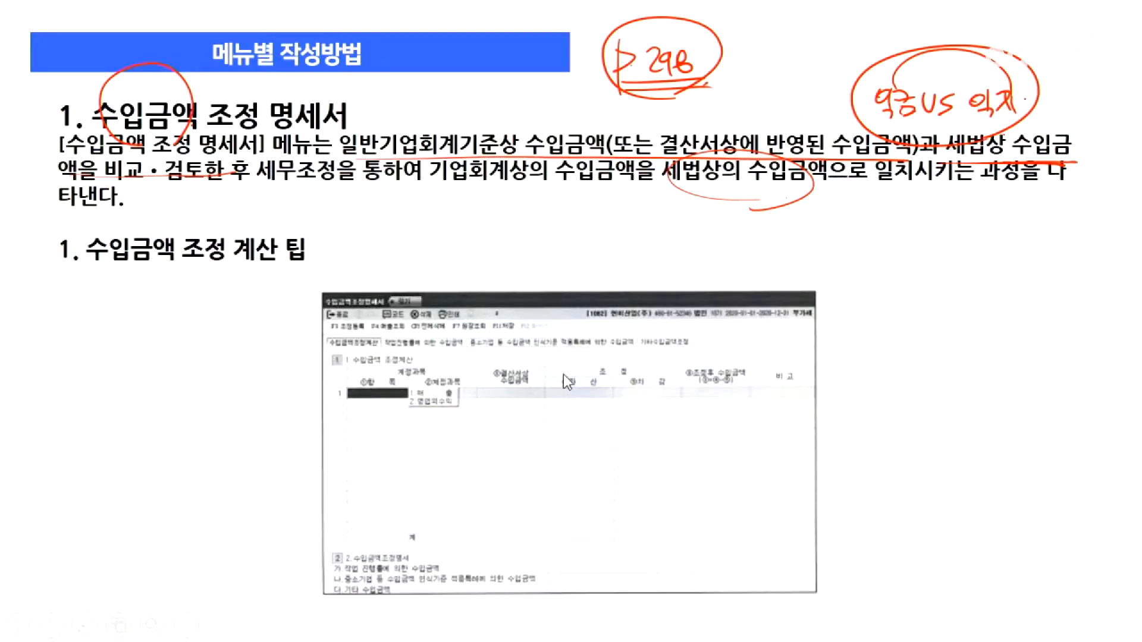
key(Right)
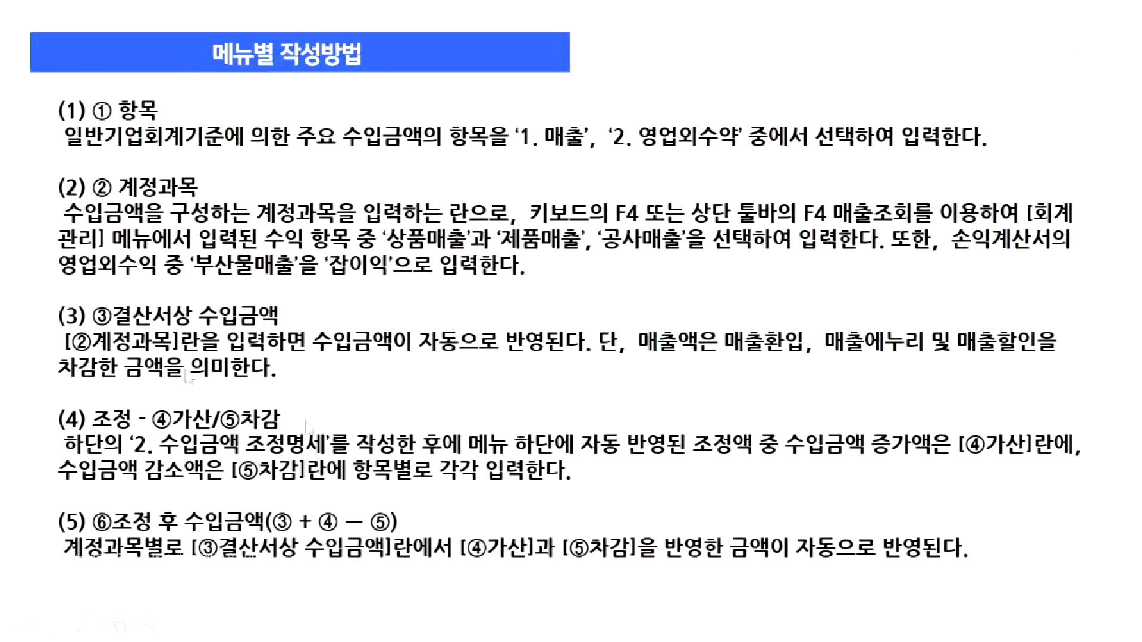
In KcLep, compare the 수입금액조정계산 columns with the 기타수입금액조정 section and the full width of the 작업진행률에 의한 수입금액 section
key(alt+Tab)
click(186, 91)
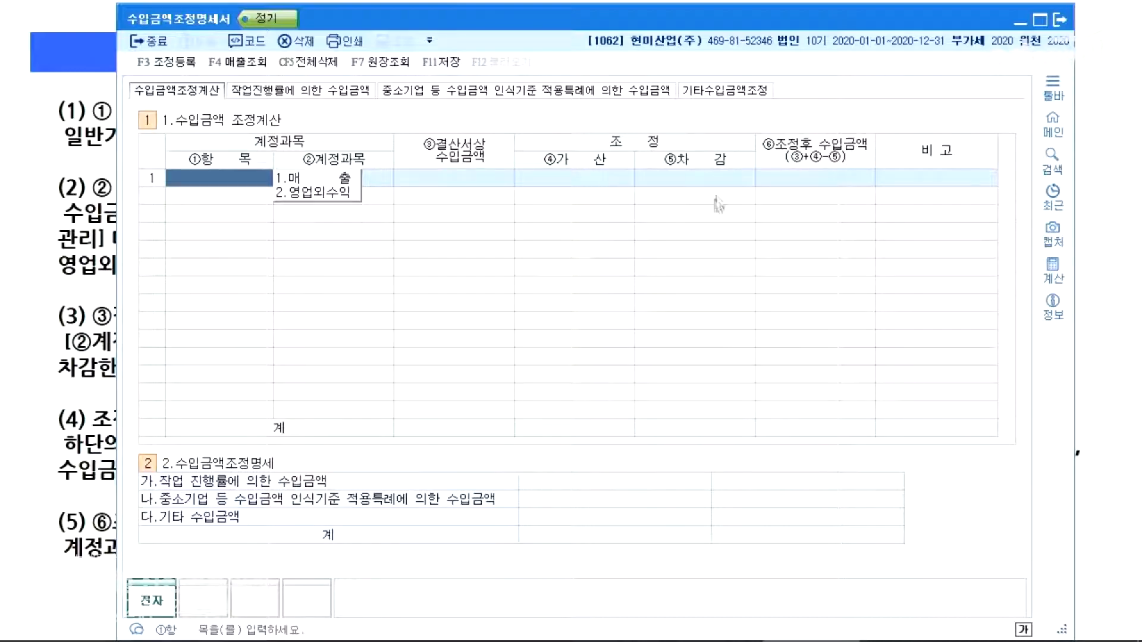
click(684, 94)
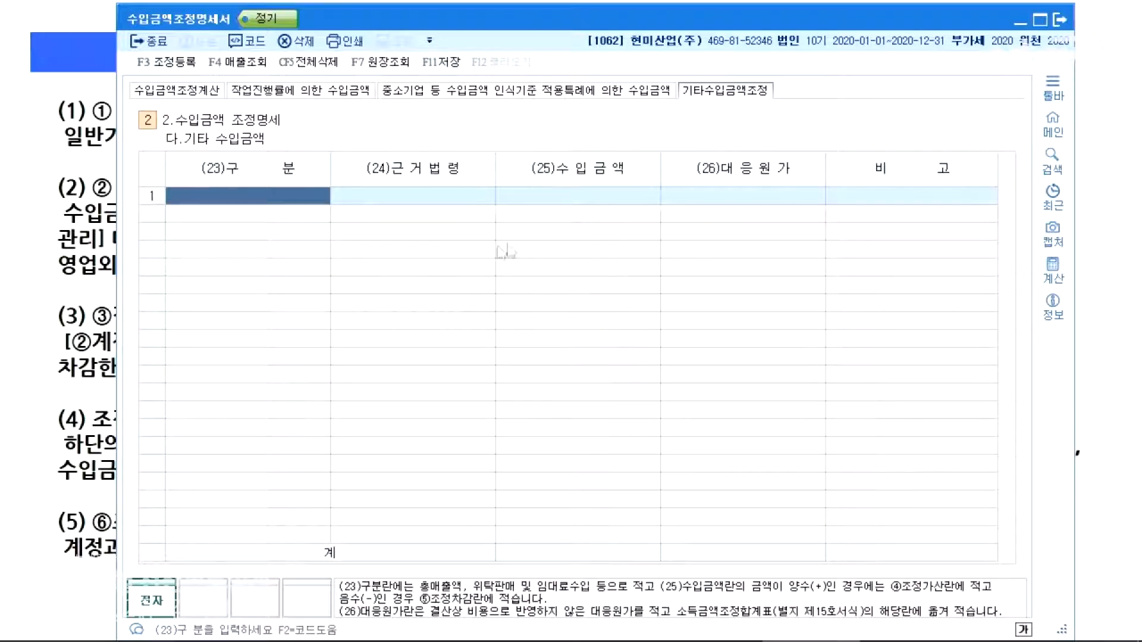
click(335, 95)
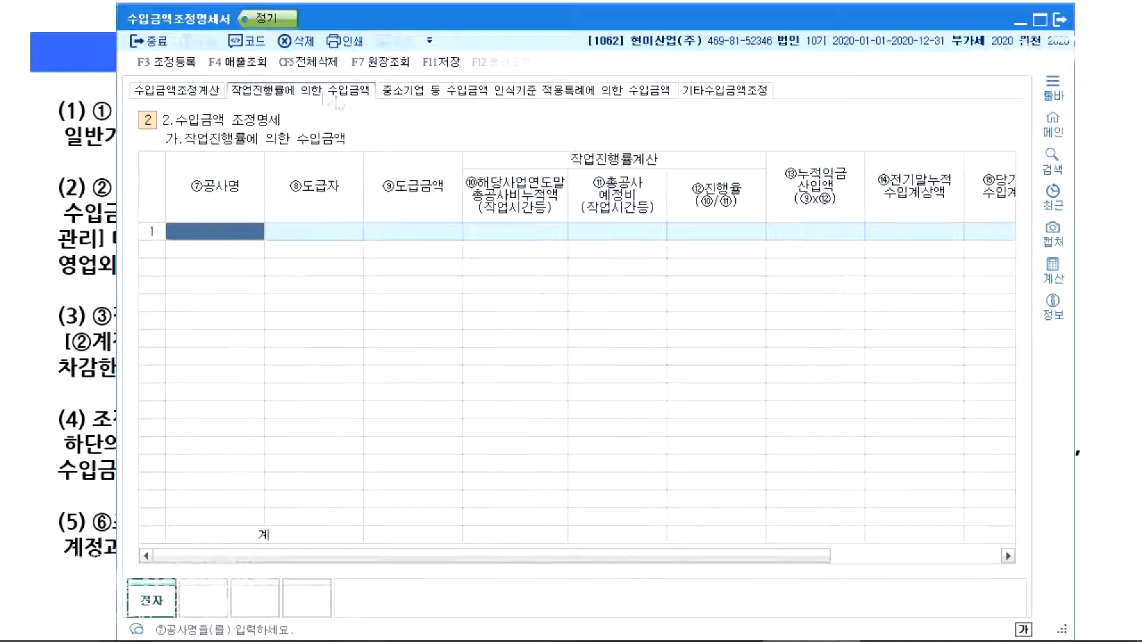
click(978, 556)
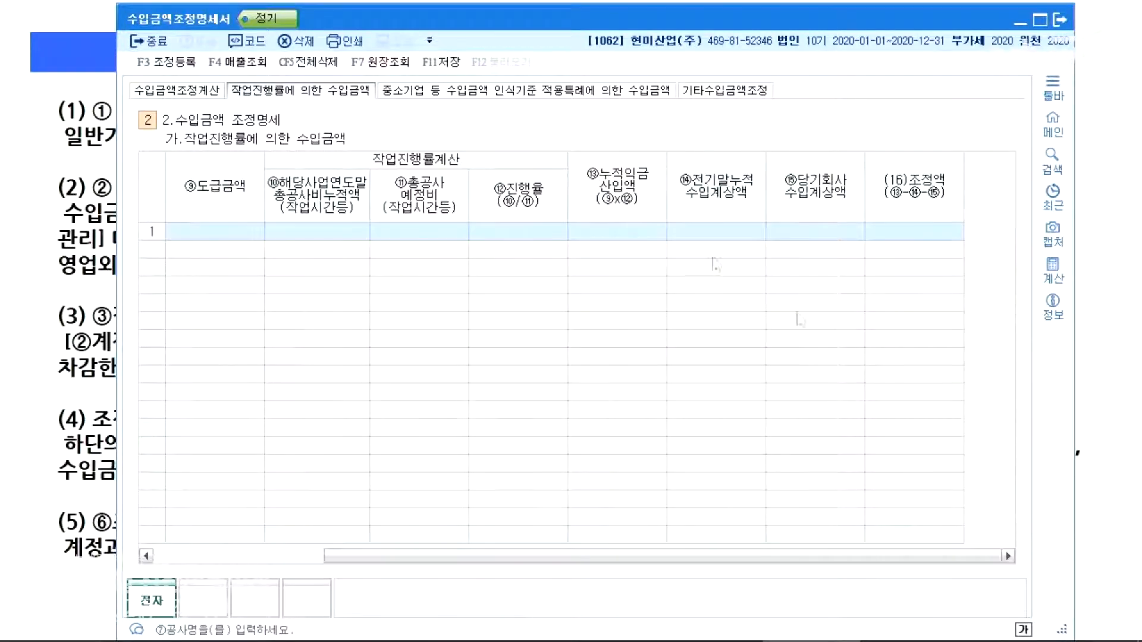
click(178, 91)
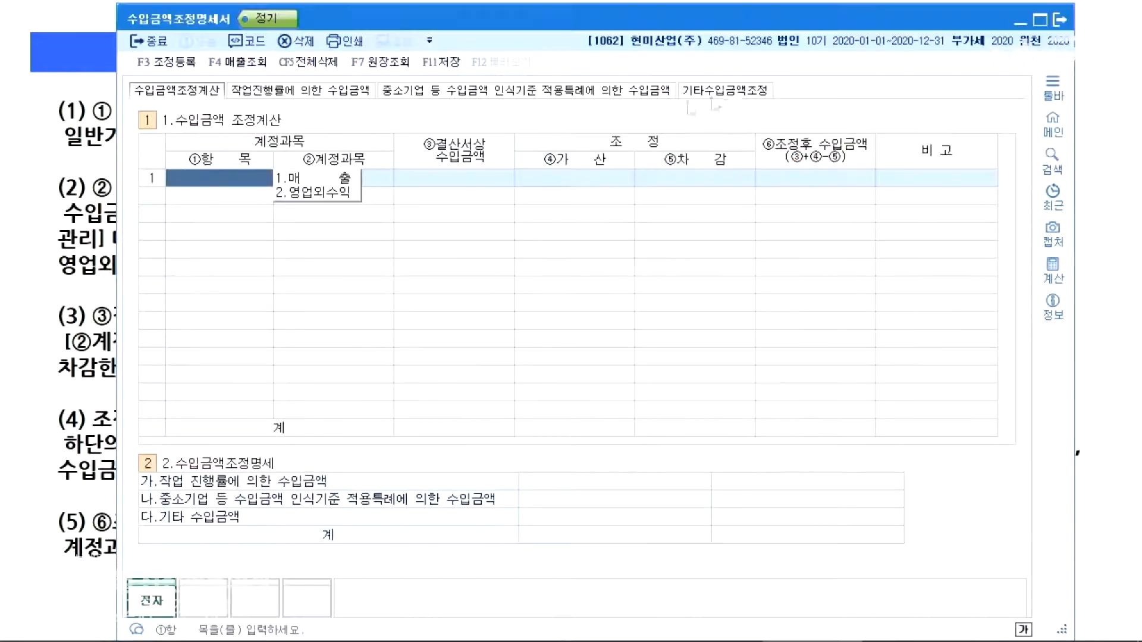
click(725, 91)
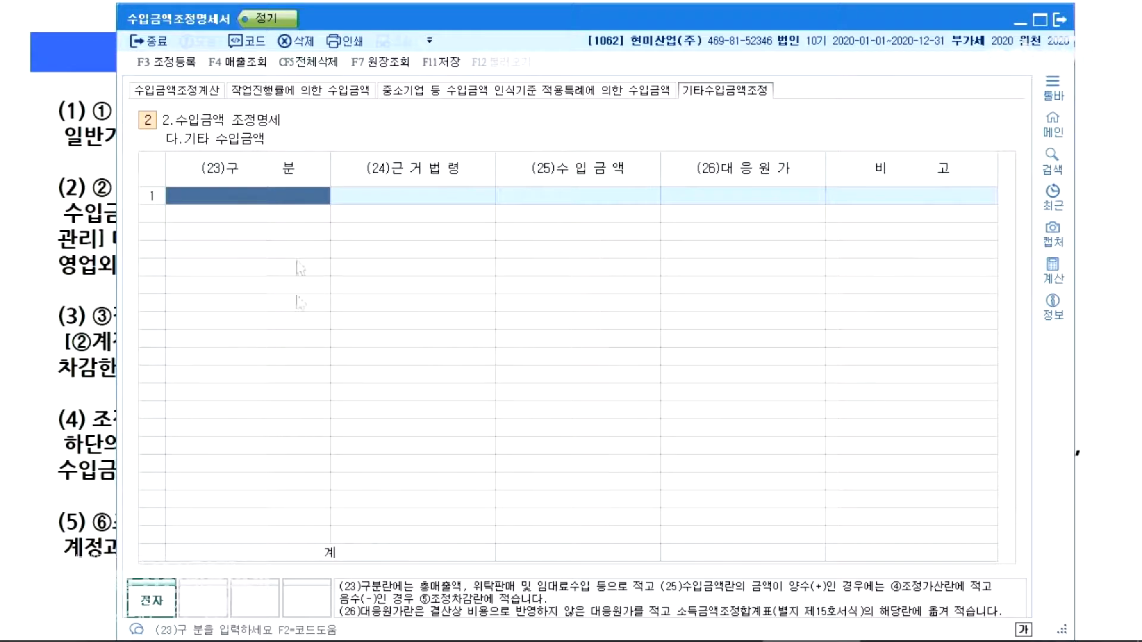
Switch to the slides, write a circled 진행기준 on the 작업진행률에 의한 수입금액 slide, and advance to the 중소기업 적용특례 slide
key(alt+Tab)
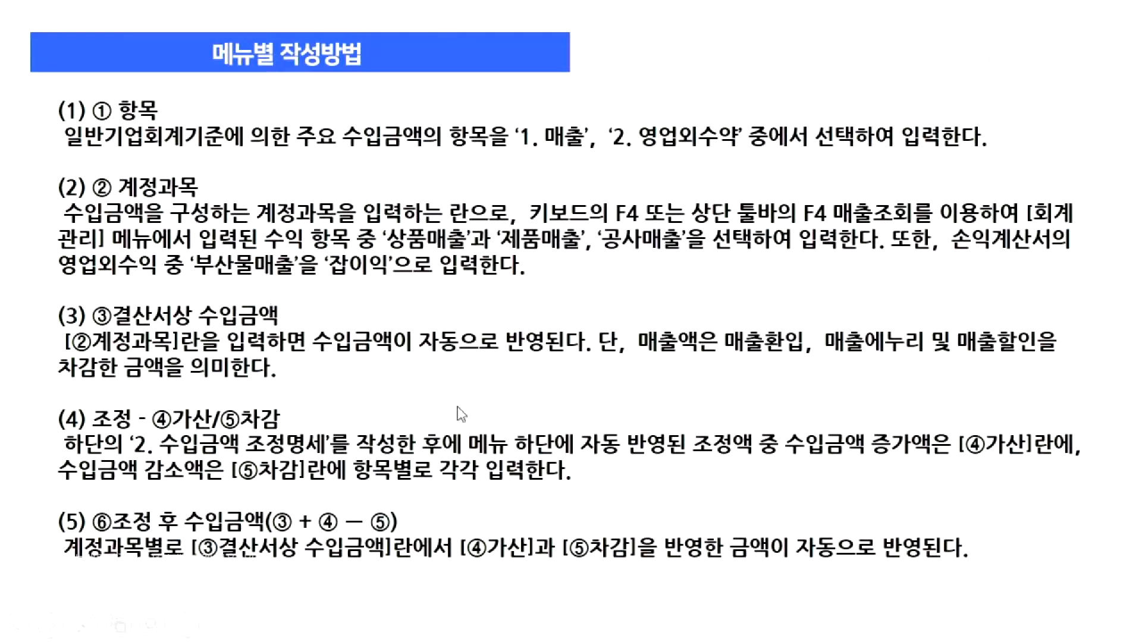
click(461, 415)
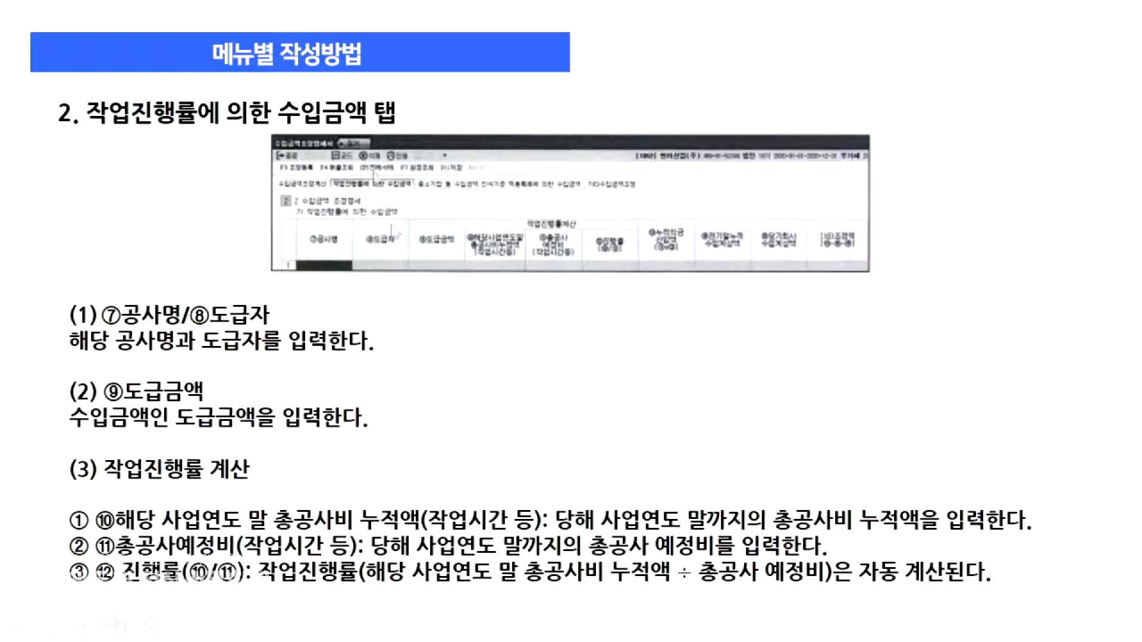
mouse_move(594, 90)
mouse_down()
mouse_move(602, 110)
mouse_move(657, 114)
mouse_move(647, 144)
mouse_move(672, 124)
mouse_up()
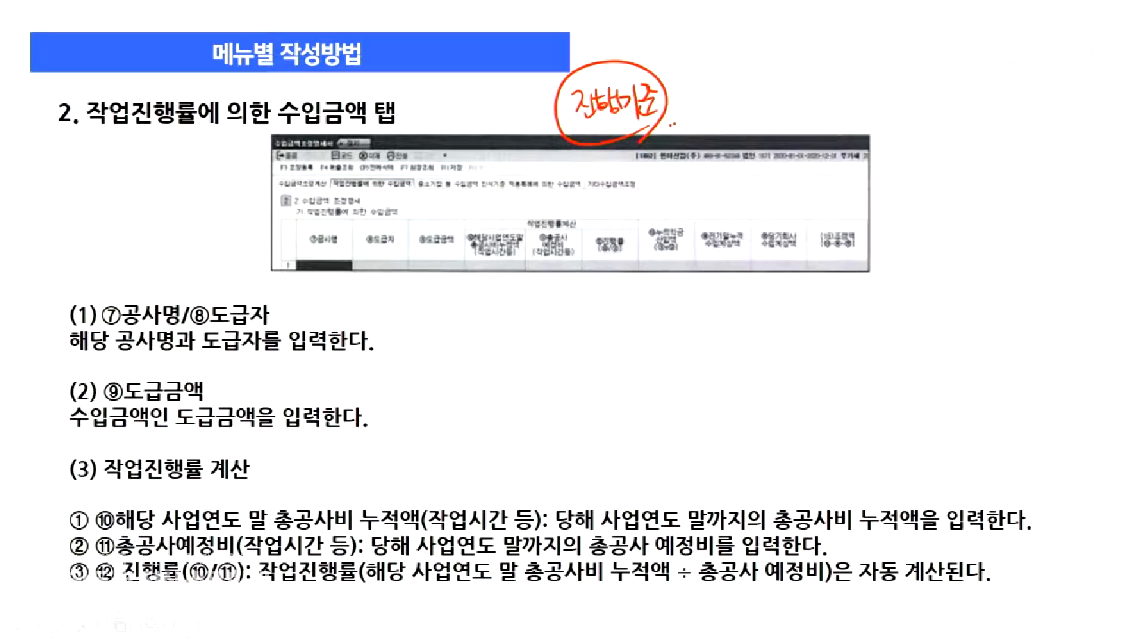
key(Right)
key(Right)
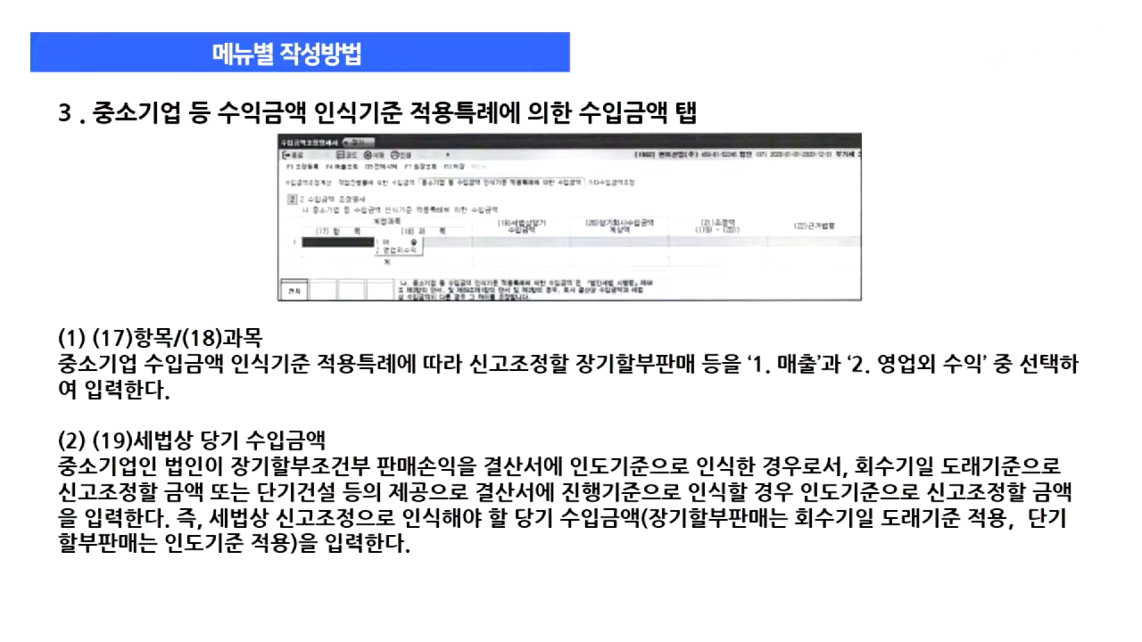
key(Left)
key(Right)
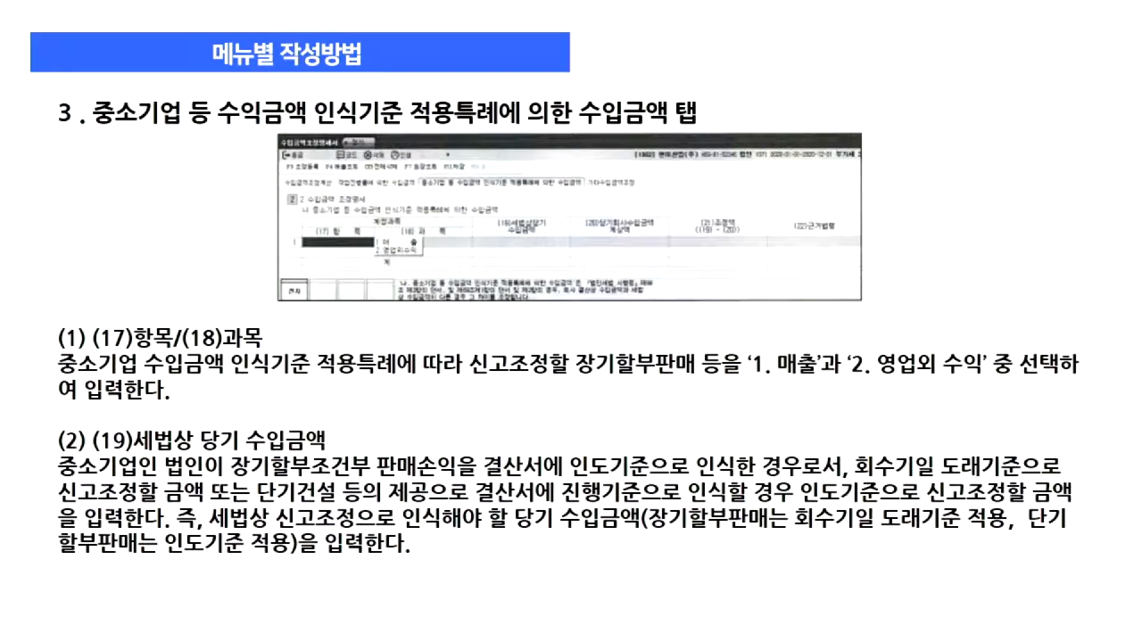
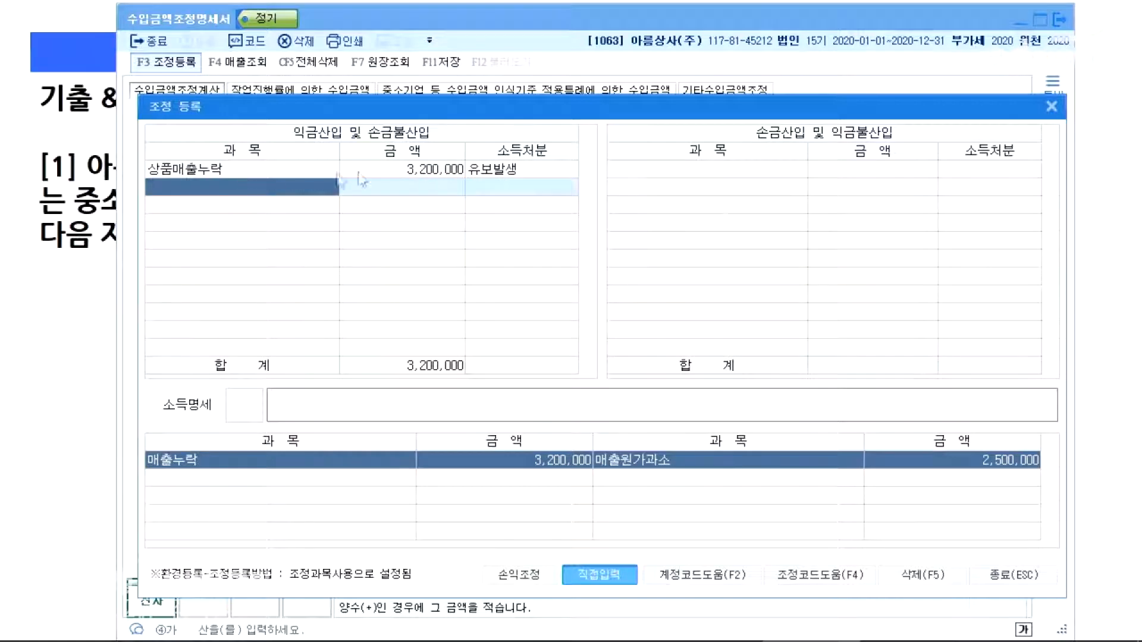
In 조정 등록, register 상품매출원가누락 for 2,500,000 under 손금산입 및 익금불산입 with 소득처분 유보발생
click(761, 171)
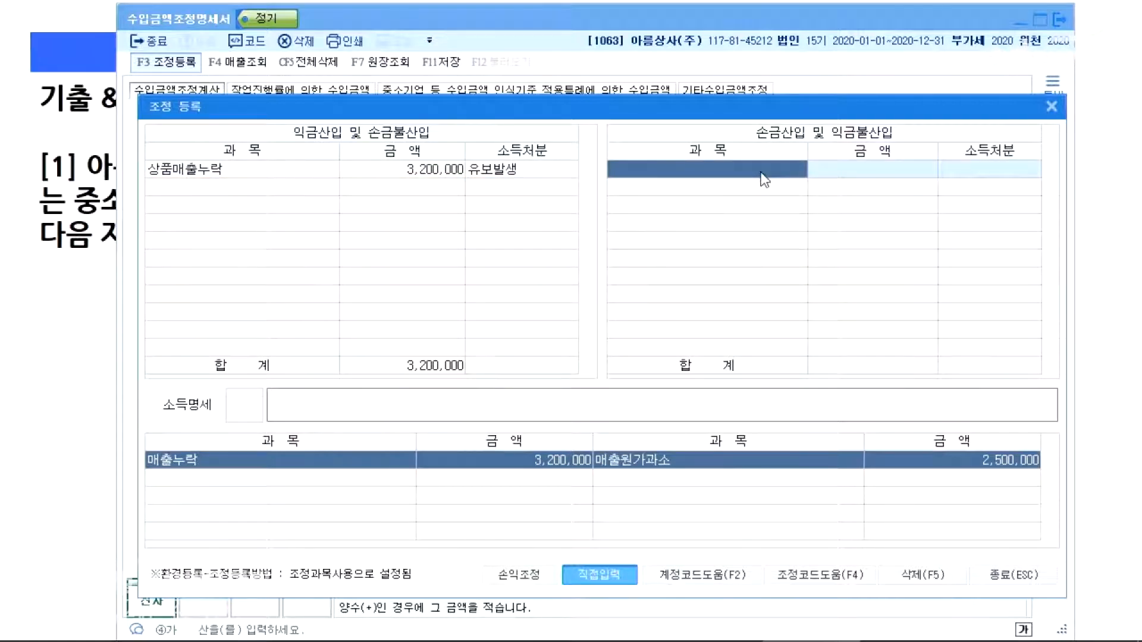
text(상품매출)
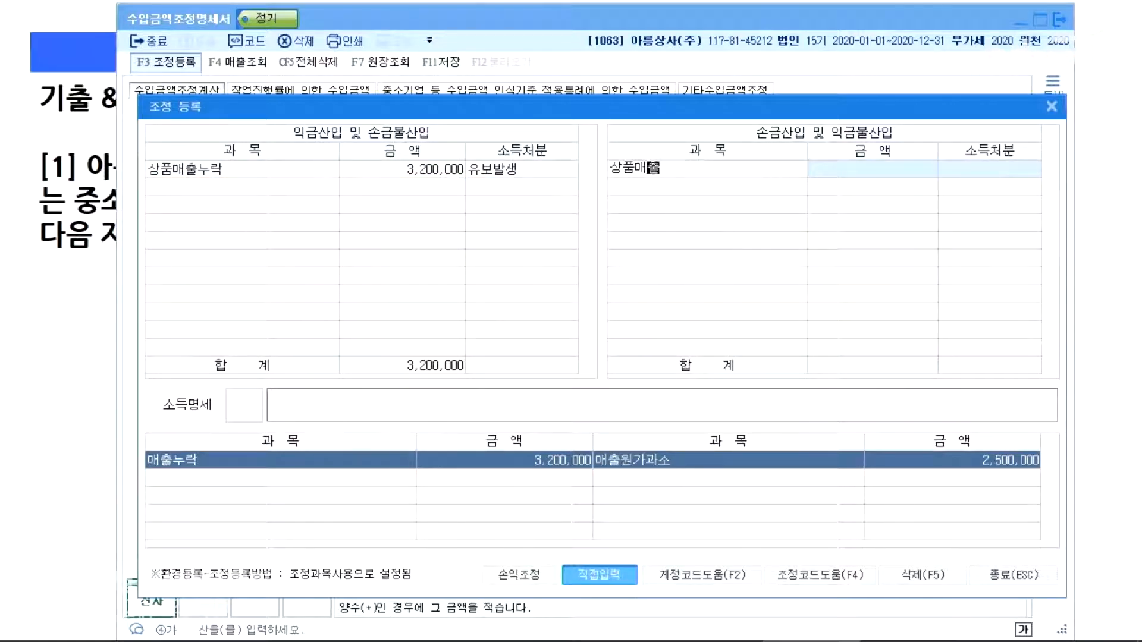
text(원가누락)
key(Return)
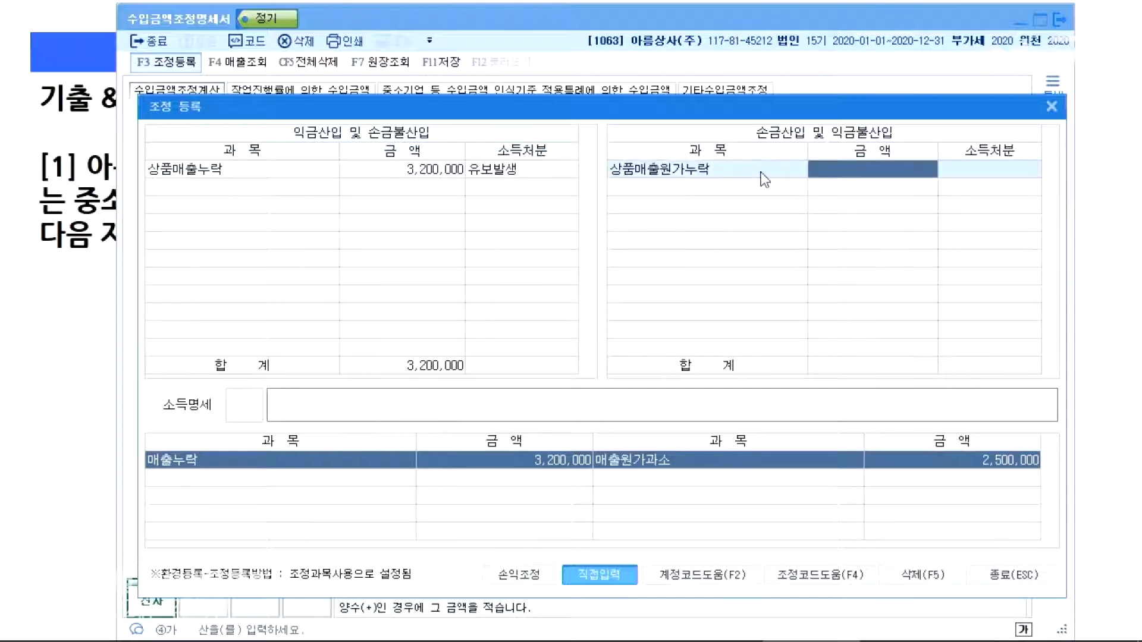
text(2500000)
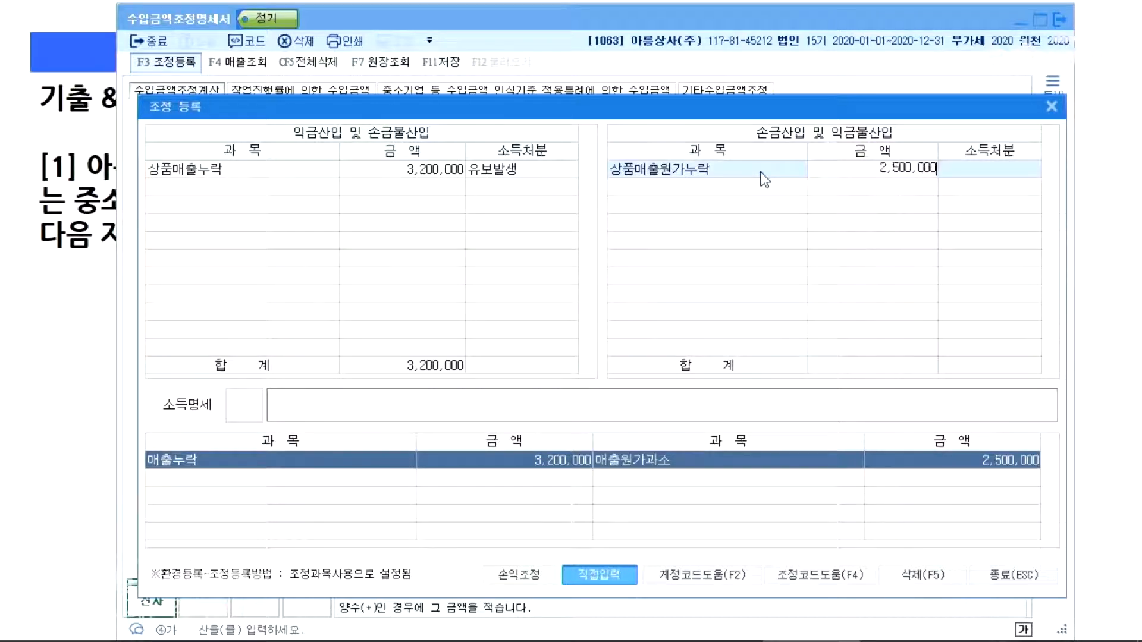
key(Return)
text(1)
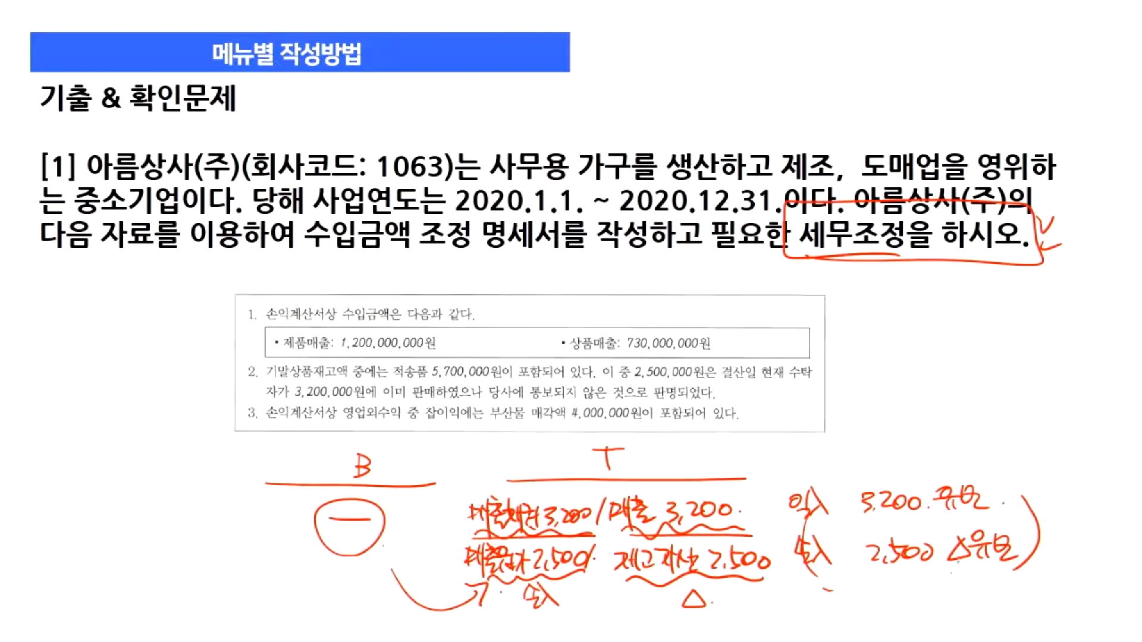
On the practice problem [1] slide, circle △유보, mark the two adjustments as 가산 and 차감, and write a circled 700 beneath them
mouse_move(951, 573)
mouse_down()
mouse_move(1038, 559)
mouse_move(993, 577)
mouse_up()
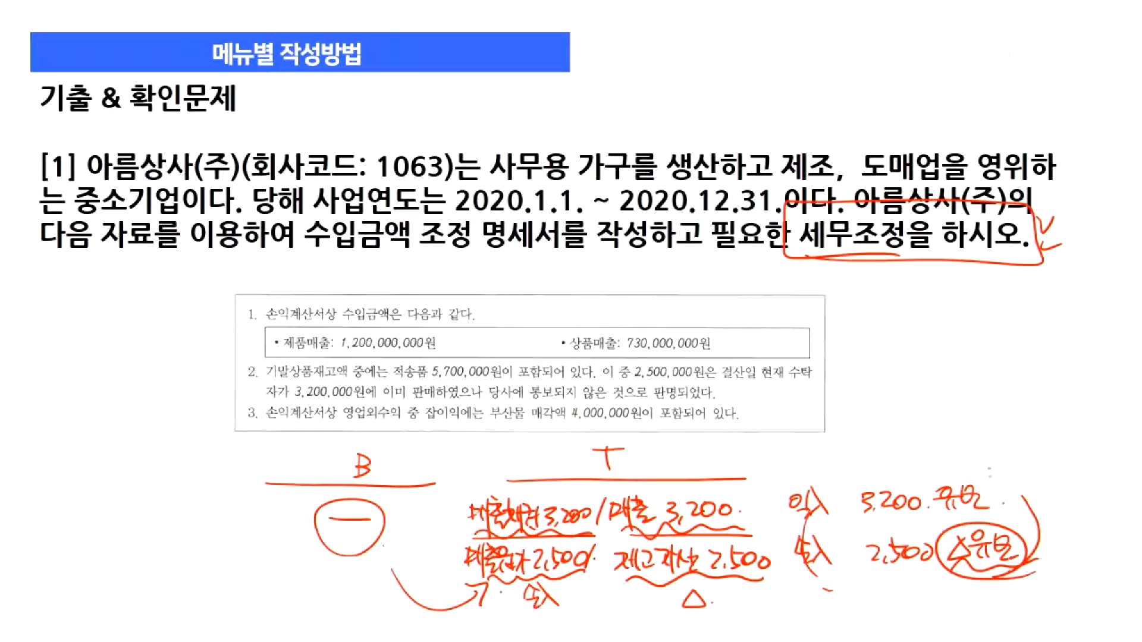
drag(795, 575, 1031, 566)
mouse_move(797, 526)
mouse_down()
mouse_move(1033, 517)
mouse_move(1084, 499)
mouse_up()
mouse_move(1053, 541)
mouse_down()
mouse_move(1070, 556)
mouse_move(1088, 545)
mouse_move(1100, 562)
mouse_up()
drag(788, 513, 790, 503)
drag(794, 542, 797, 539)
drag(862, 477, 870, 474)
mouse_move(888, 591)
mouse_down()
mouse_move(928, 603)
mouse_move(873, 601)
mouse_move(944, 607)
mouse_up()
drag(848, 599, 860, 624)
Return to KcLep, review the 상품매출누락 and 상품매출원가누락 entries, and close 조정 등록
key(alt+Tab)
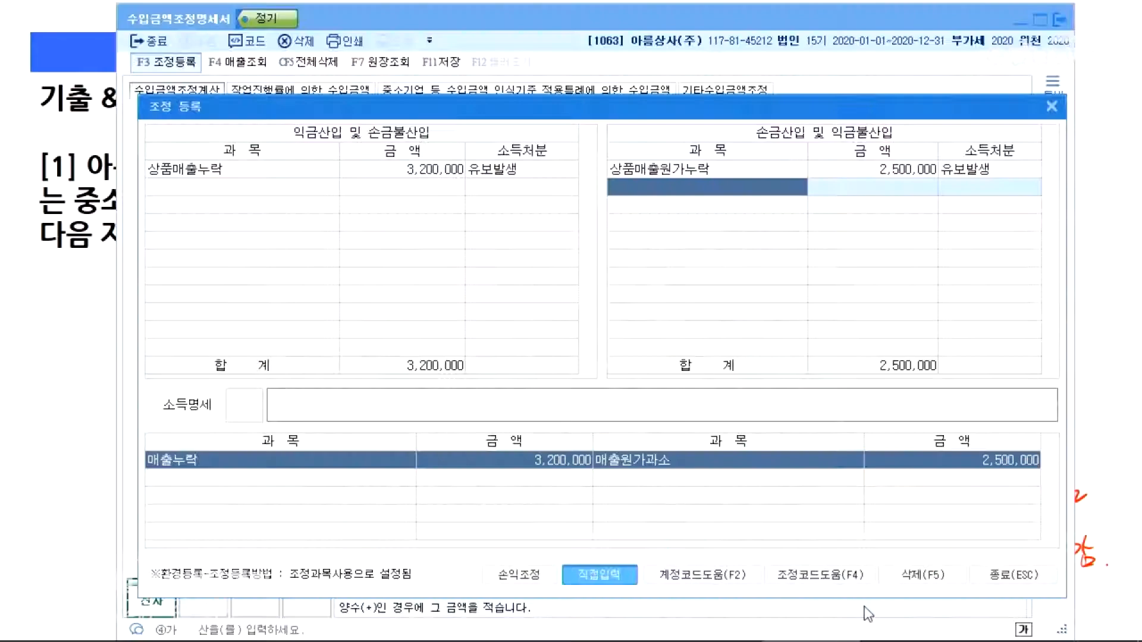
click(371, 172)
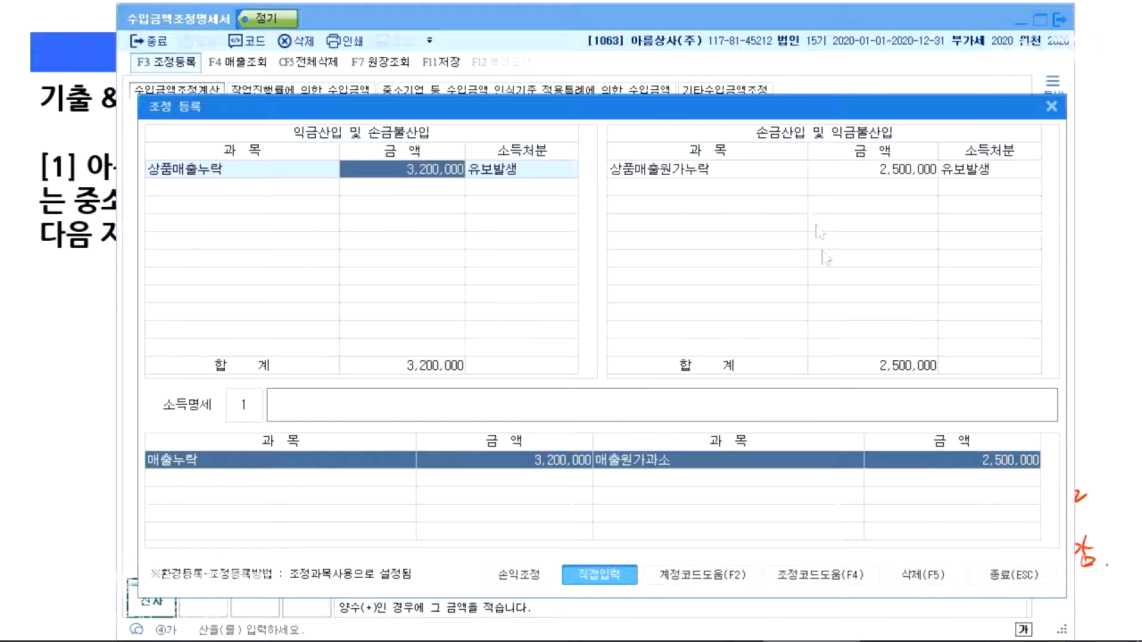
click(688, 192)
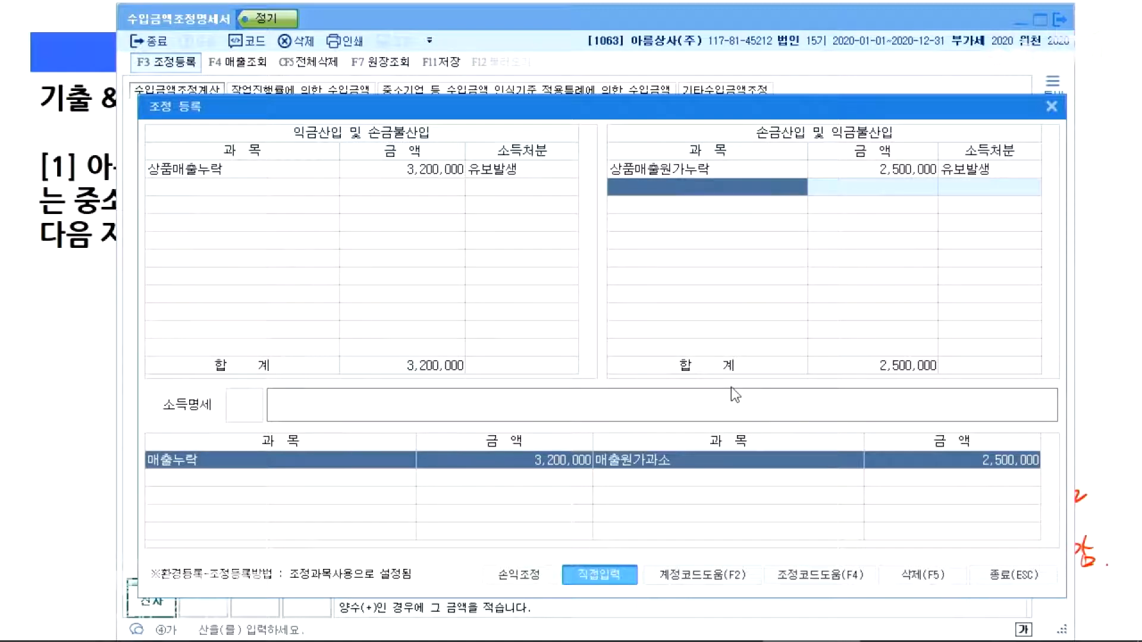
click(1014, 574)
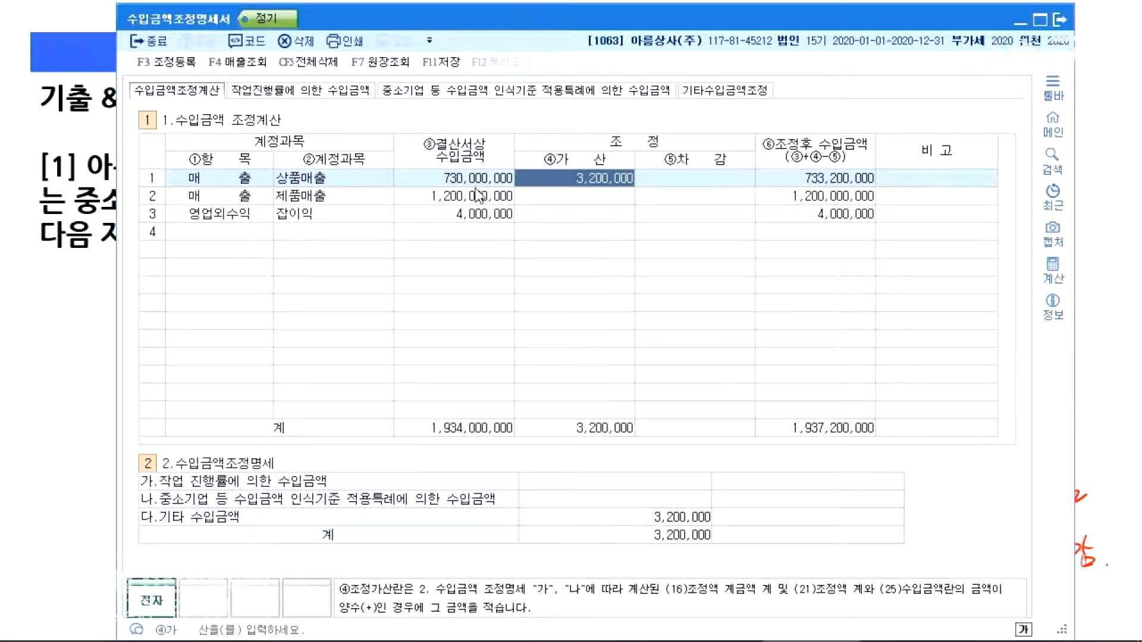
Check the 조정후 수입금액 of the 상품매출, 제품매출 and 잡이익 rows, and the 결산서상 수입금액 of 상품매출
click(816, 181)
click(830, 200)
click(827, 216)
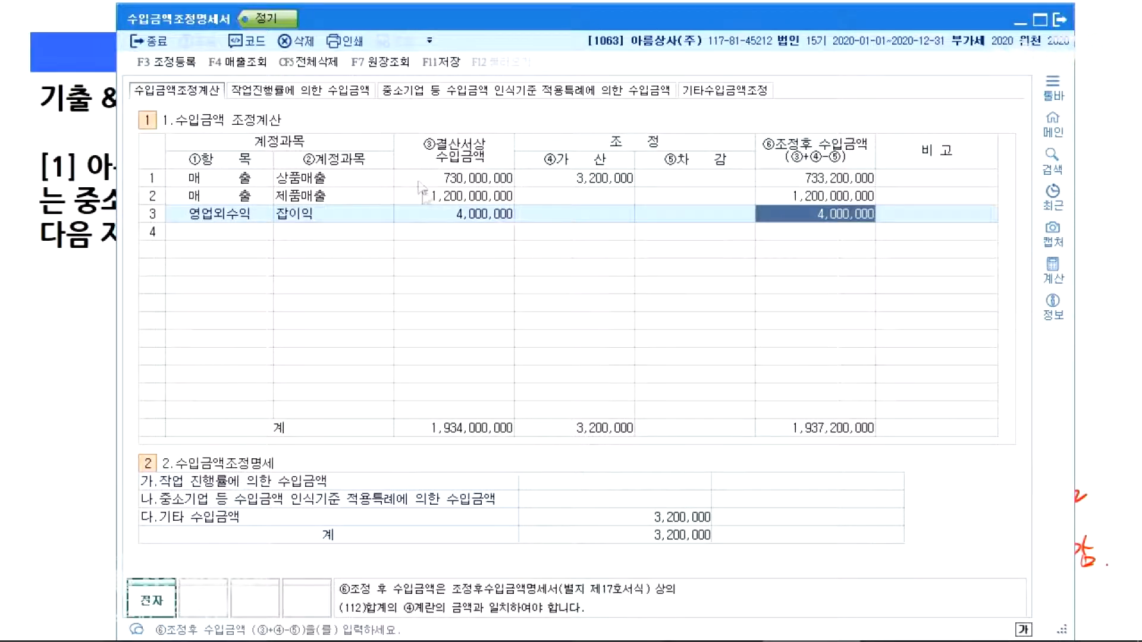
click(490, 177)
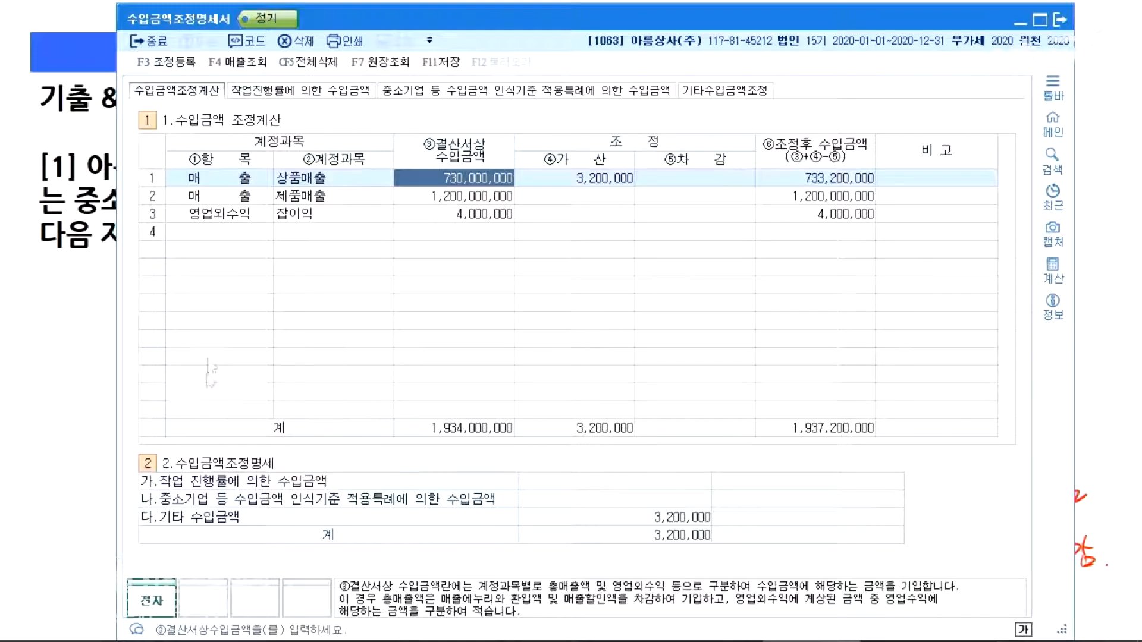
Switch to the slides and advance to practice problem [2] about (주)동부전자
key(alt+Tab)
key(alt+Tab)
key(alt+Tab)
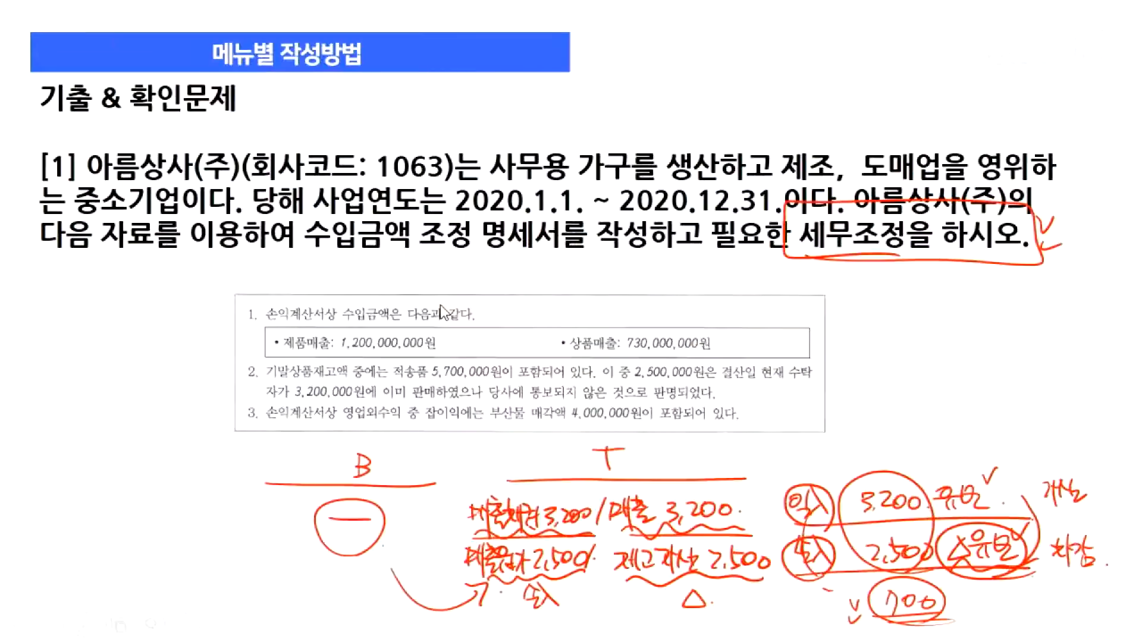
key(Right)
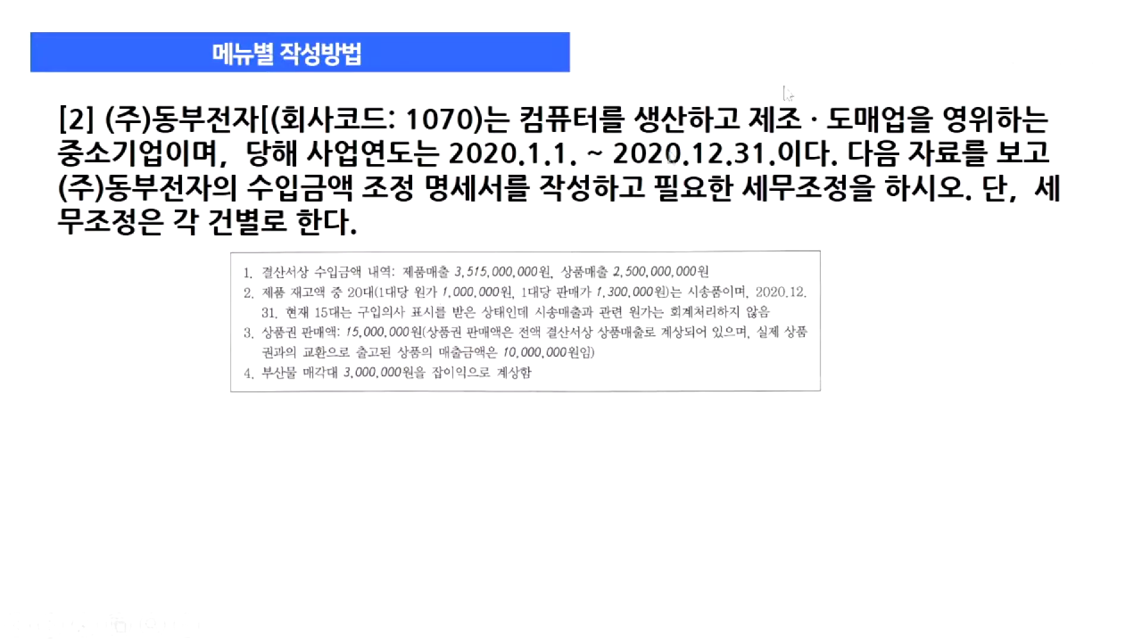
In KcLep, close the 수입금액조정명세서 and change the working company to (주)동부전자
key(alt+Tab)
click(1060, 20)
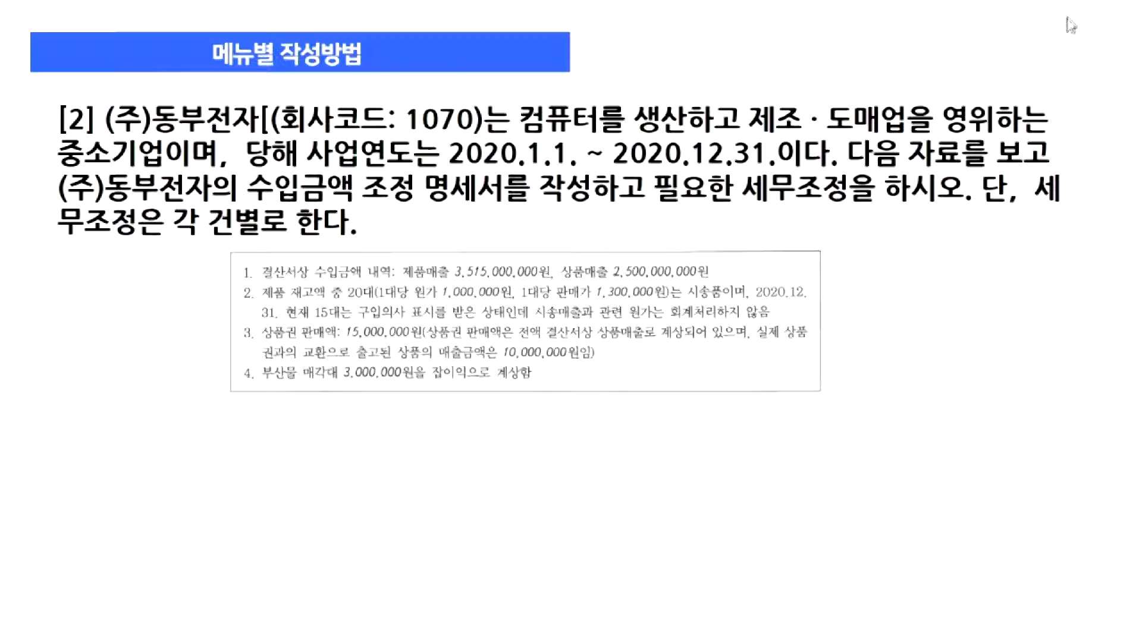
click(1004, 151)
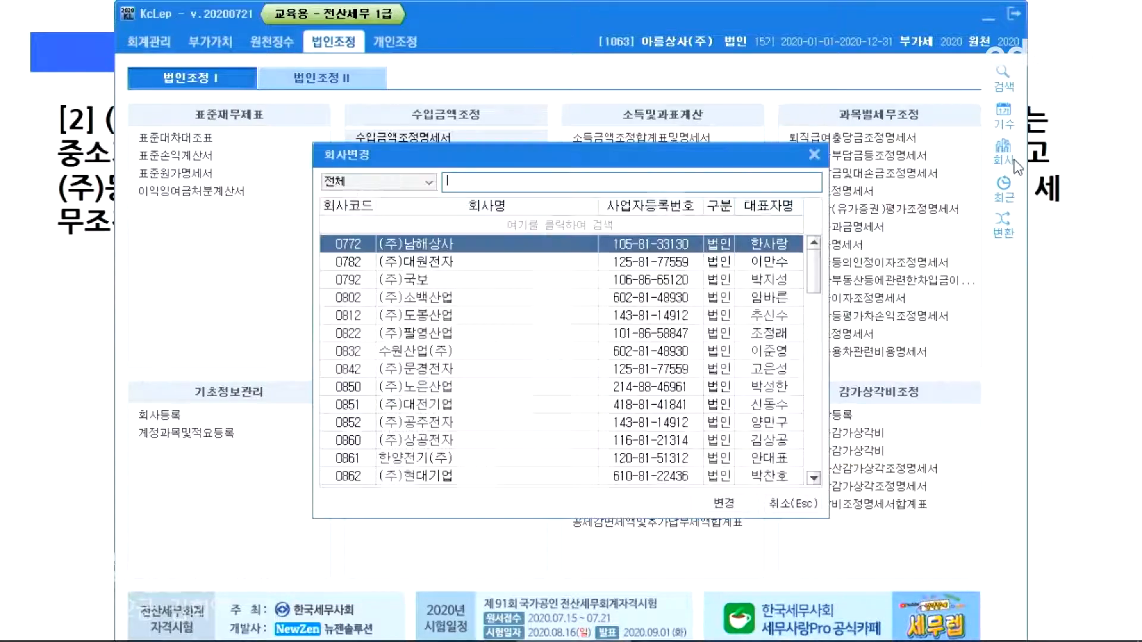
text(동부)
key(Return)
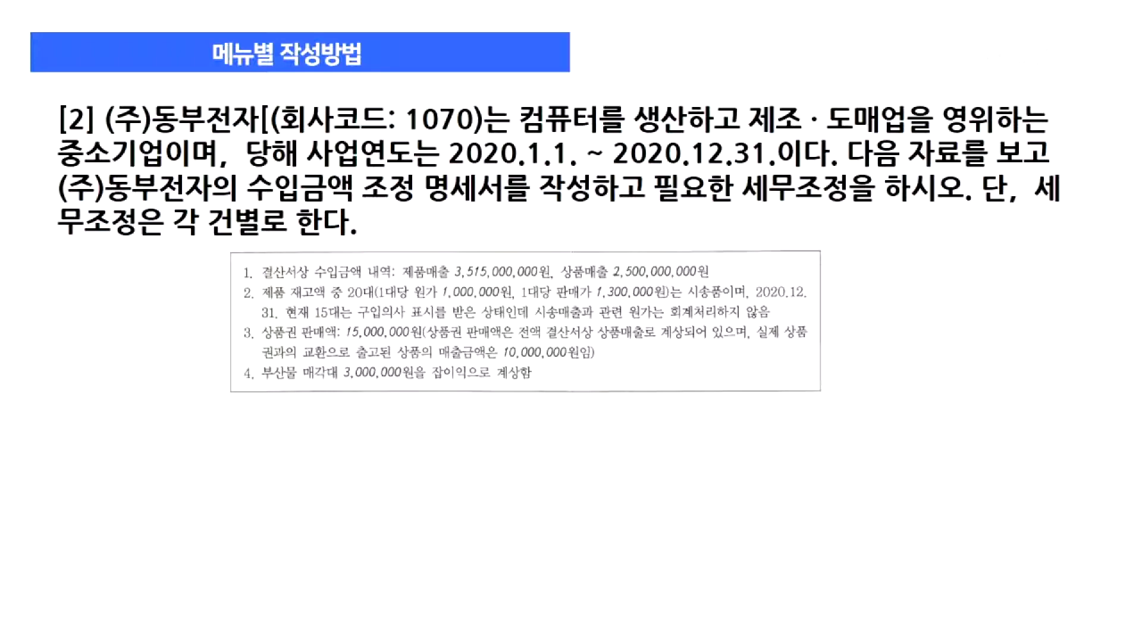
On the problem [2] slide, underline the required tasks, circle 결산서상, and mark the 제품매출, 상품매출 and 부산물 매각대 amounts
drag(266, 201, 521, 195)
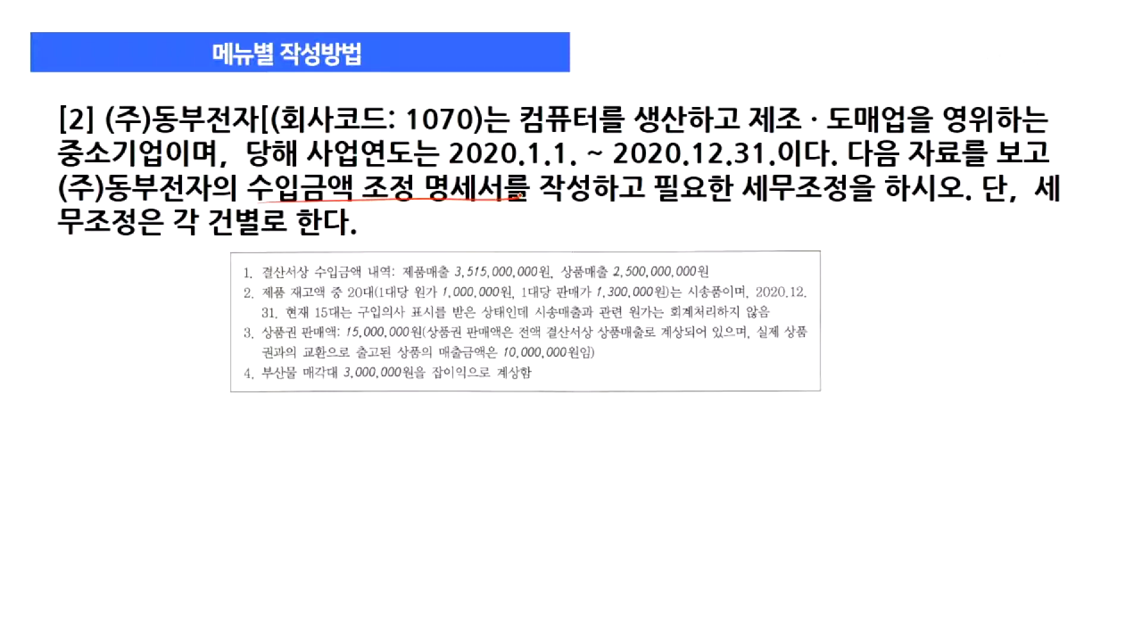
drag(756, 201, 932, 194)
drag(275, 277, 399, 275)
drag(290, 258, 231, 269)
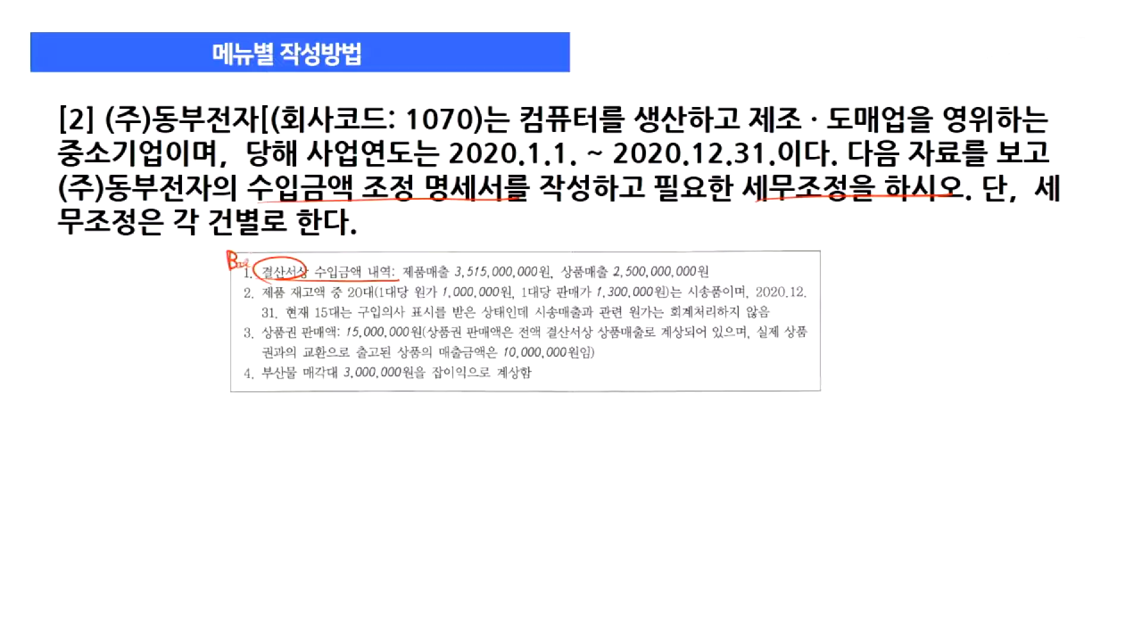
drag(404, 280, 755, 274)
drag(262, 385, 542, 381)
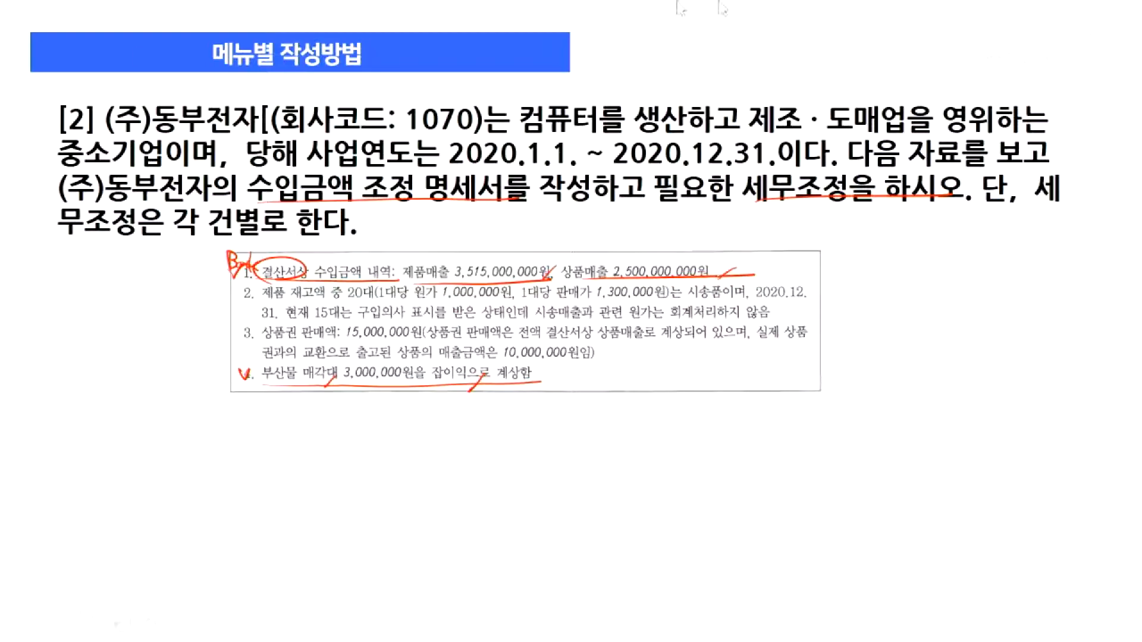
In KcLep's 수입금액조정계산, enter a 매출 row for 상품매출 with its 2,500,000,000 taken from the 매출조회 lookup
key(alt+Tab)
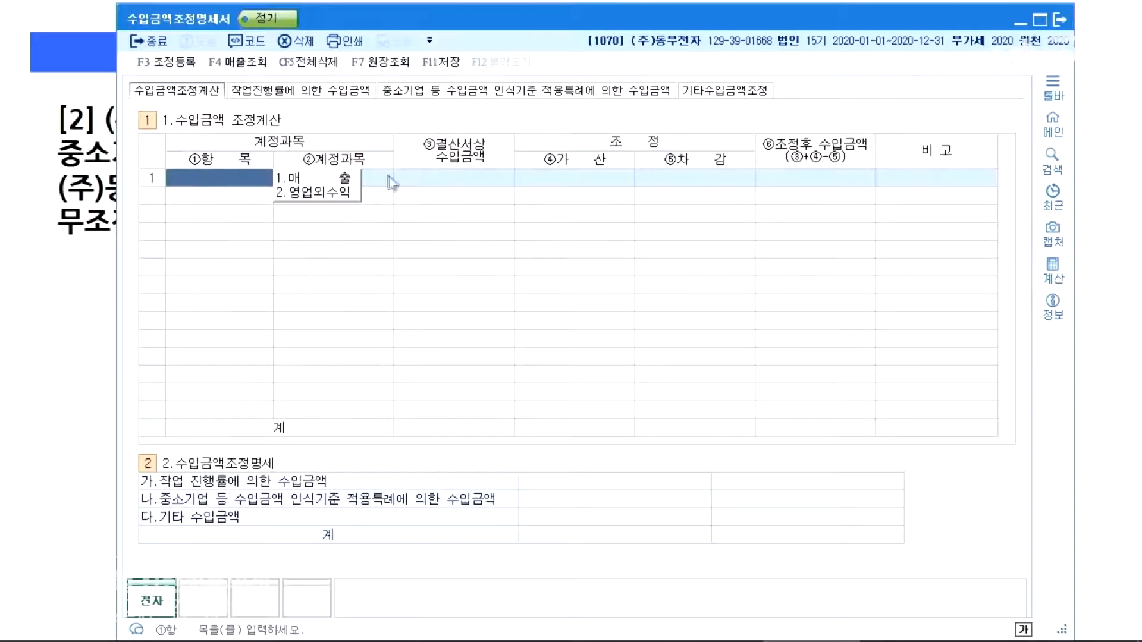
text(1)
key(Return)
key(Left)
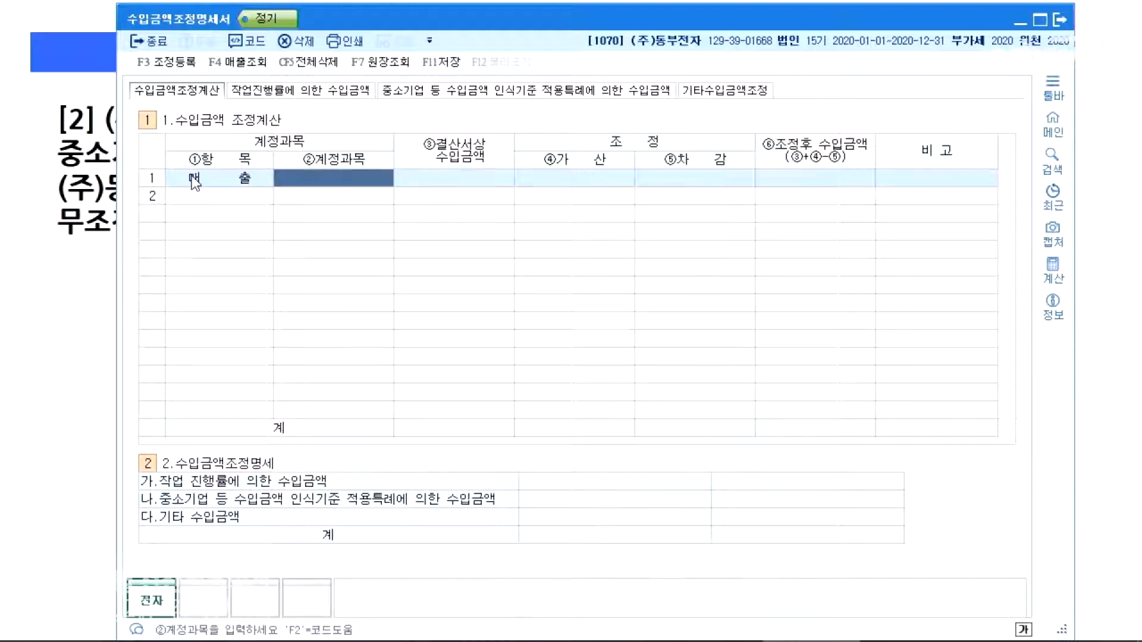
key(F4)
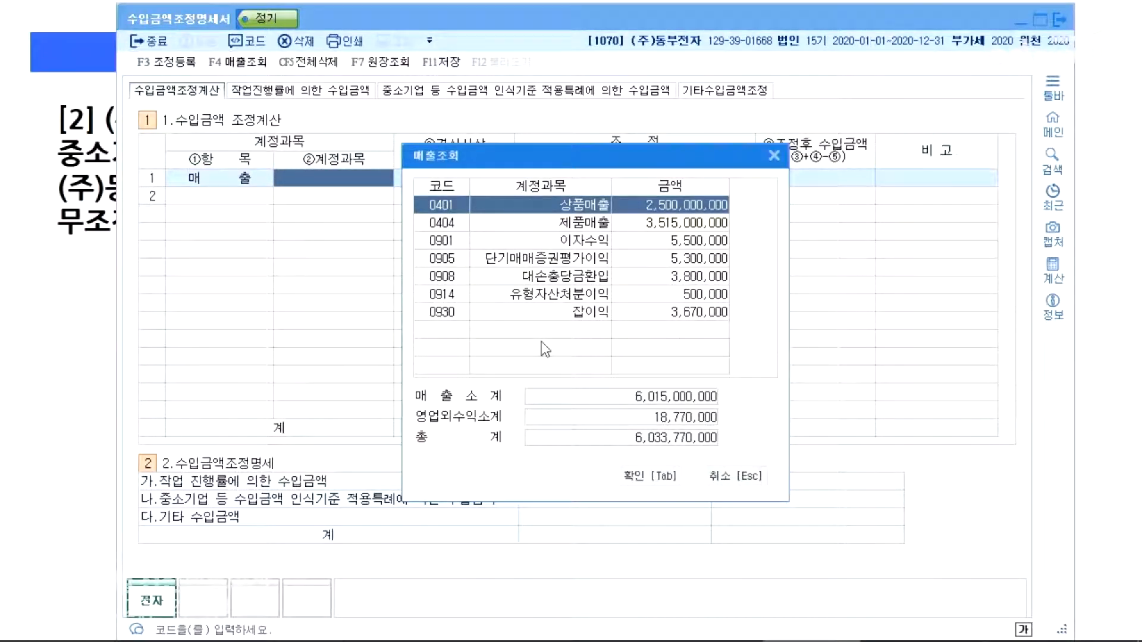
key(Down)
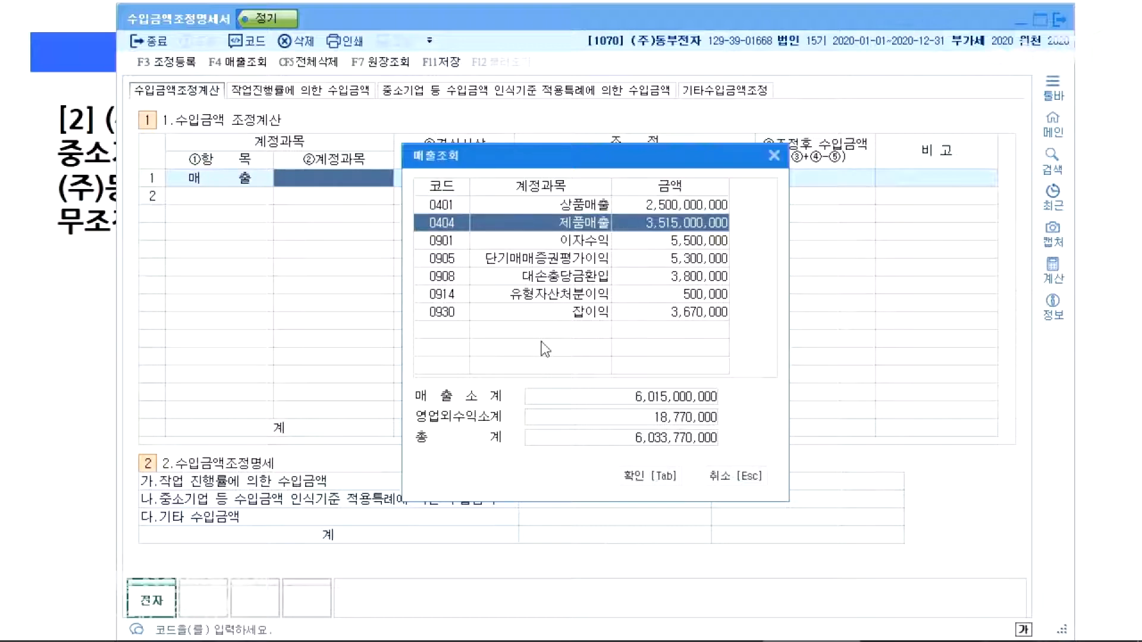
key(Tab)
key(Return)
key(Return)
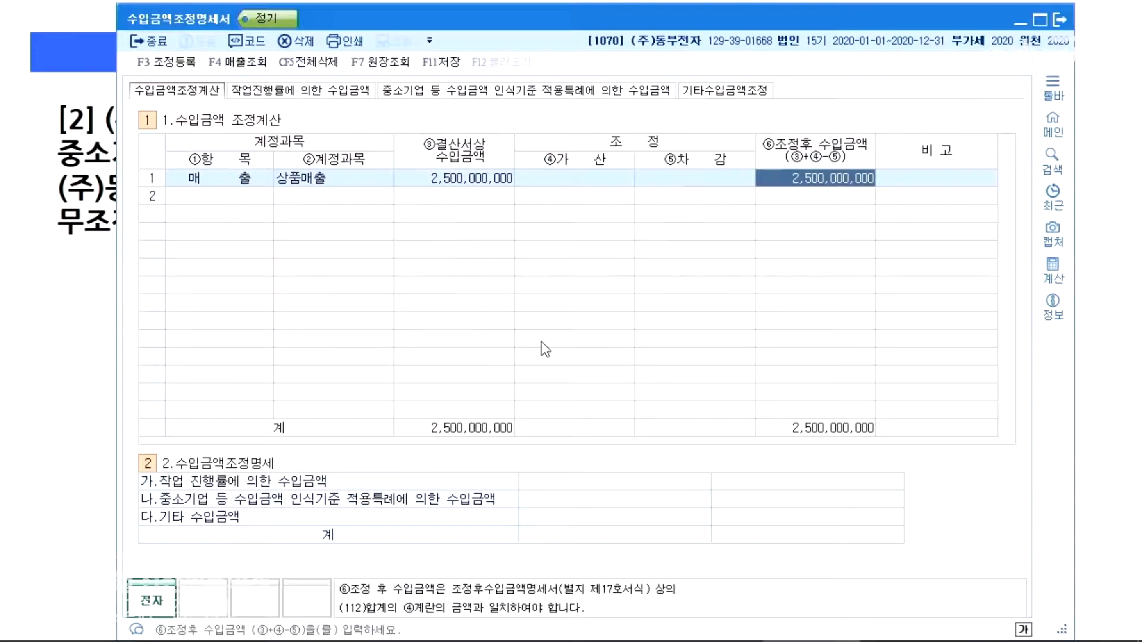
Add a second 매출 row for 제품매출 with its 3,515,000,000 taken from the 매출조회 lookup
key(Return)
key(1)
key(Return)
key(Left)
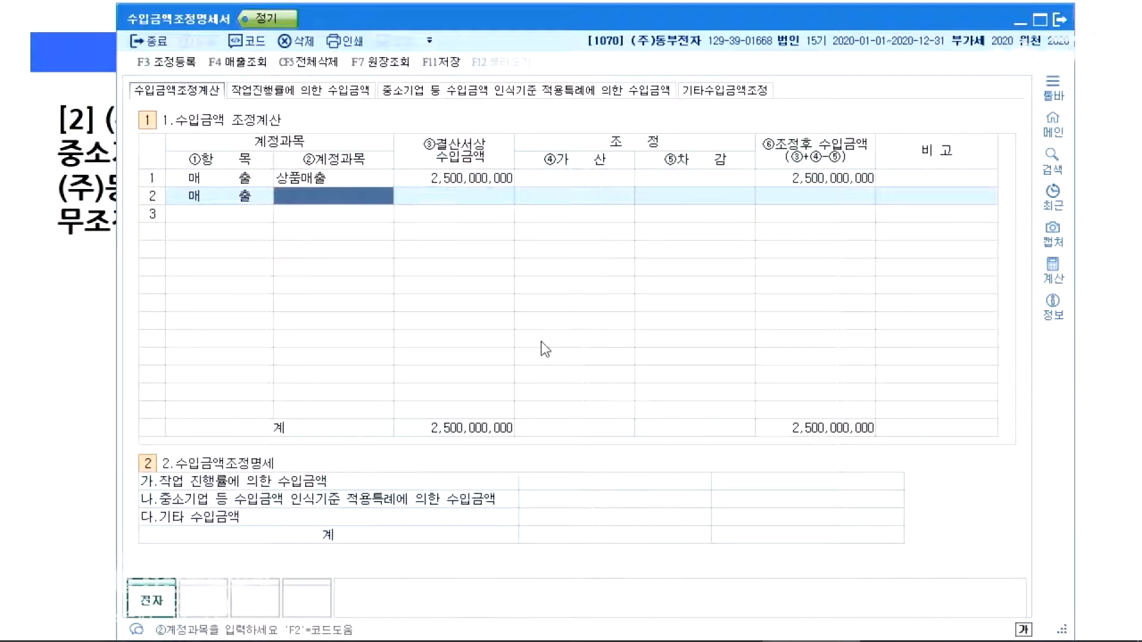
key(F4)
key(Down)
key(Return)
key(Return)
key(Return)
key(Return)
key(Return)
key(Return)
key(Return)
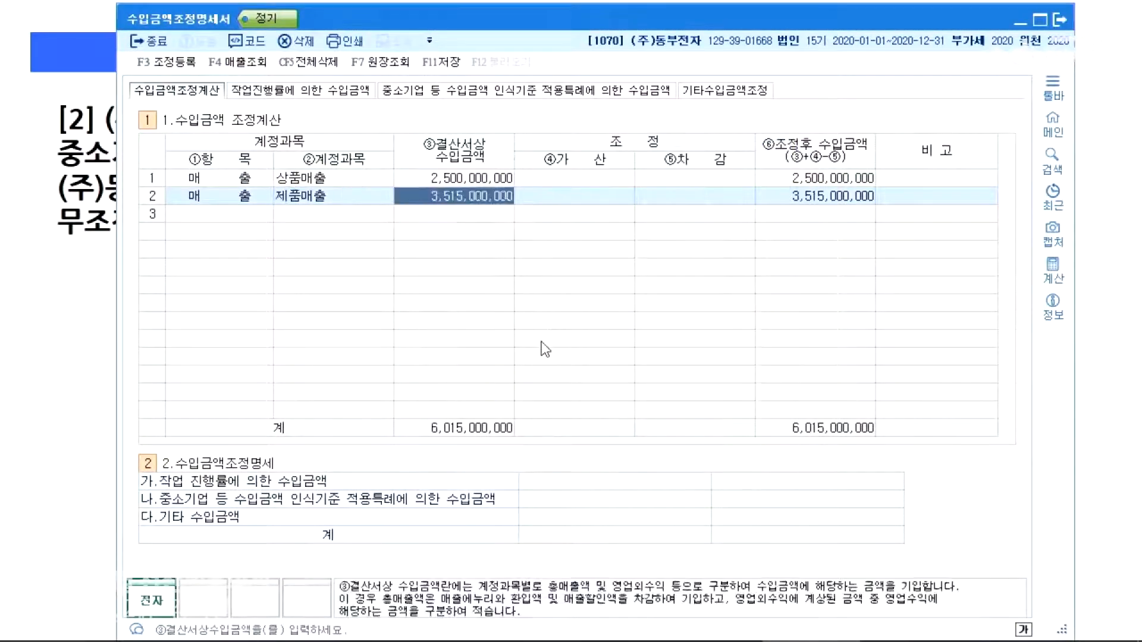
Add a third row with the 항목 set to 영업외수익
key(2)
key(Return)
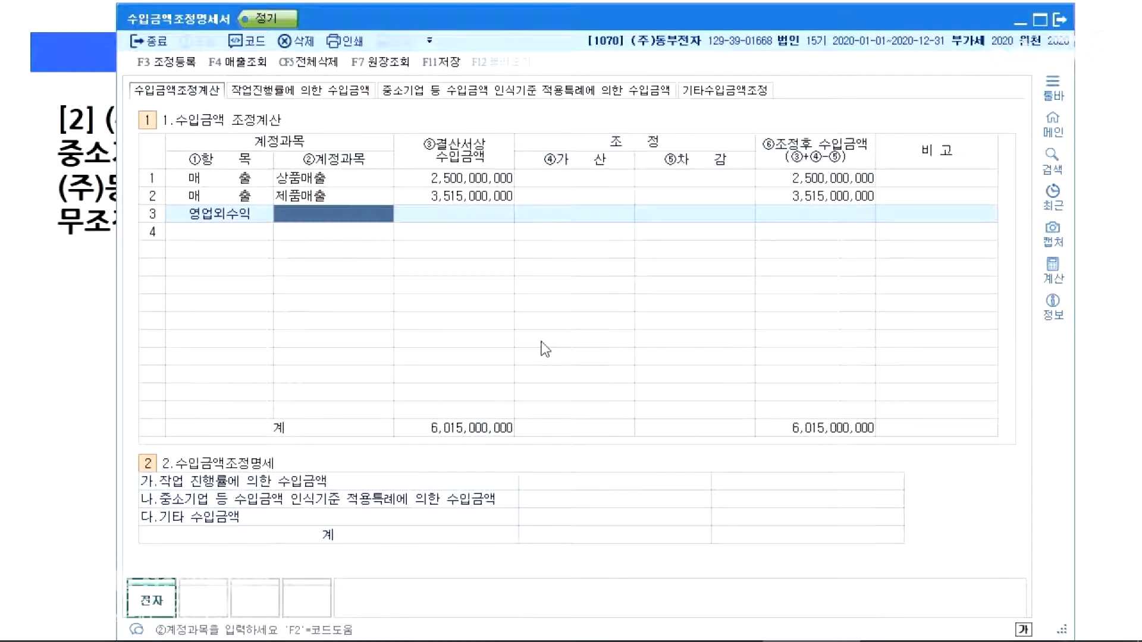
key(F2)
key(Down)
key(Down)
key(Down)
key(Down)
key(Down)
key(Down)
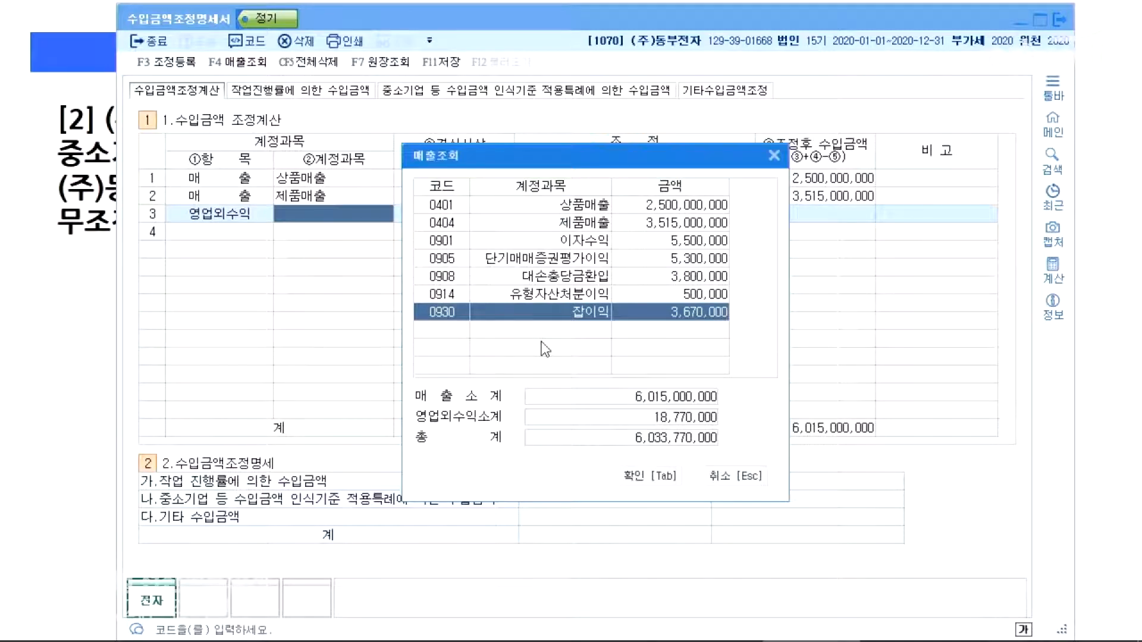
key(Escape)
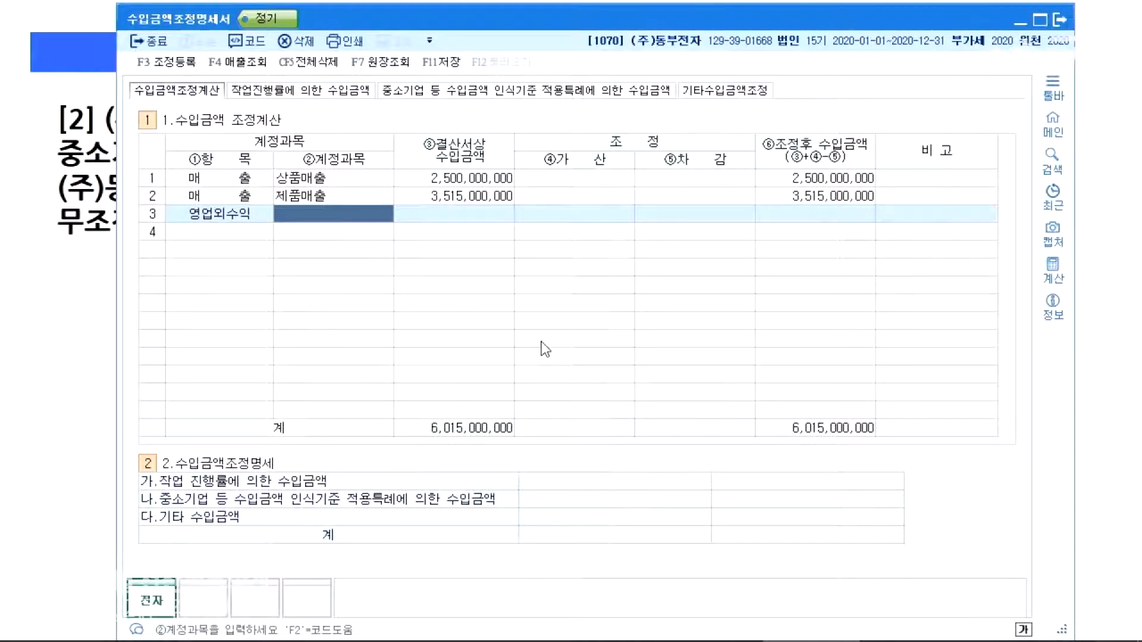
Set the 영업외수익 row's 계정과목 to 잡이익 and its 결산서상 수입금액 to 3,000,000
key(F2)
text(잡이익)
key(Return)
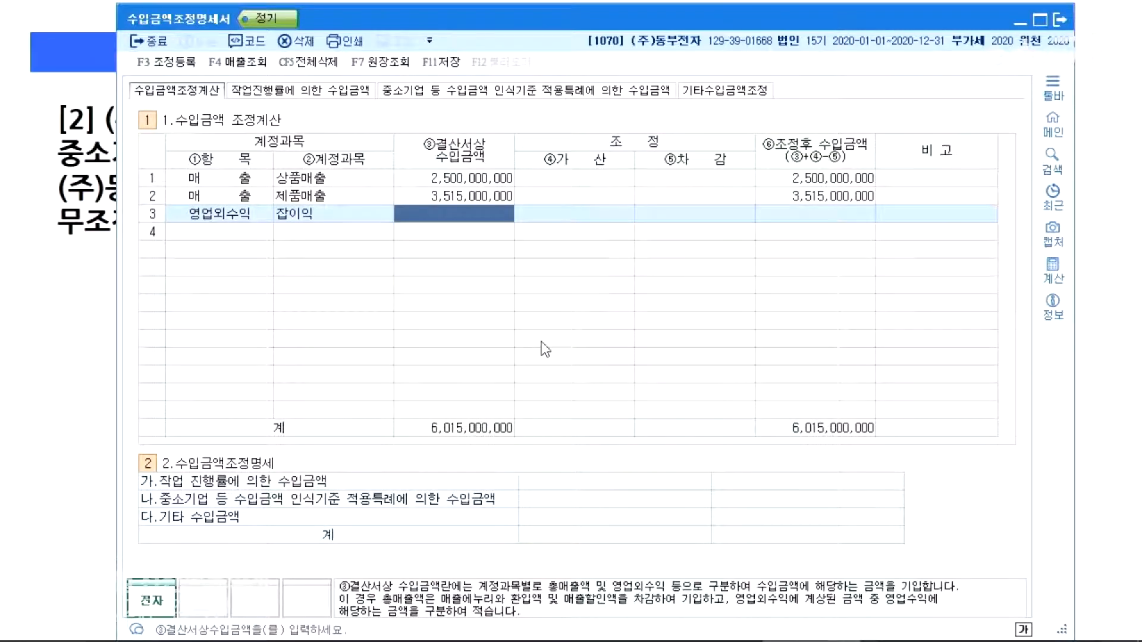
key(alt+Tab)
key(alt+Tab)
text(3000000)
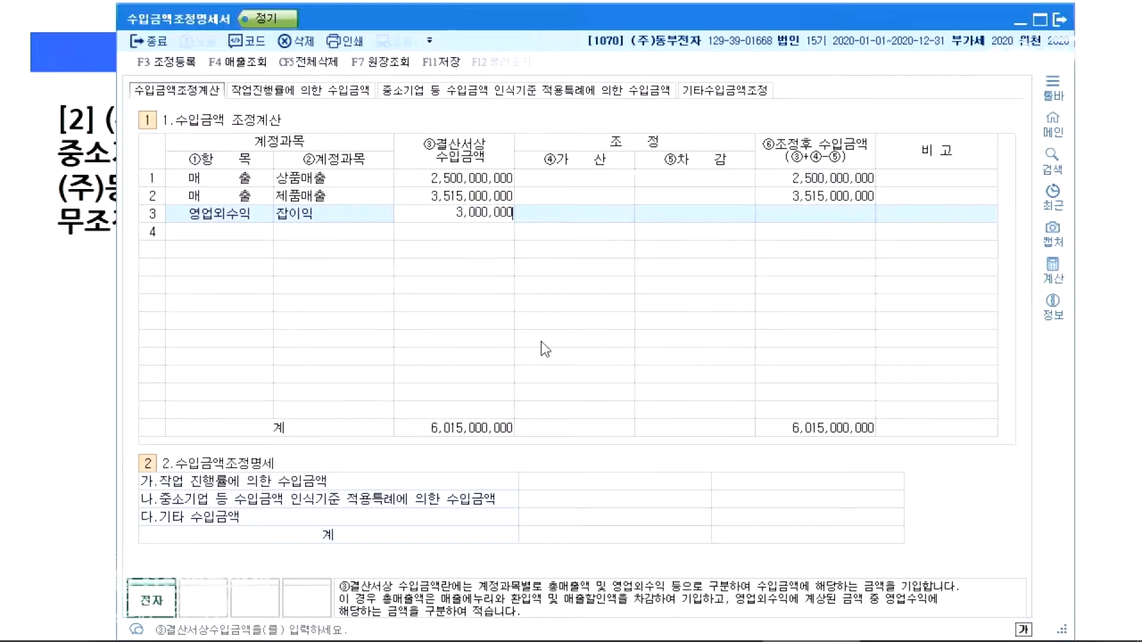
key(Return)
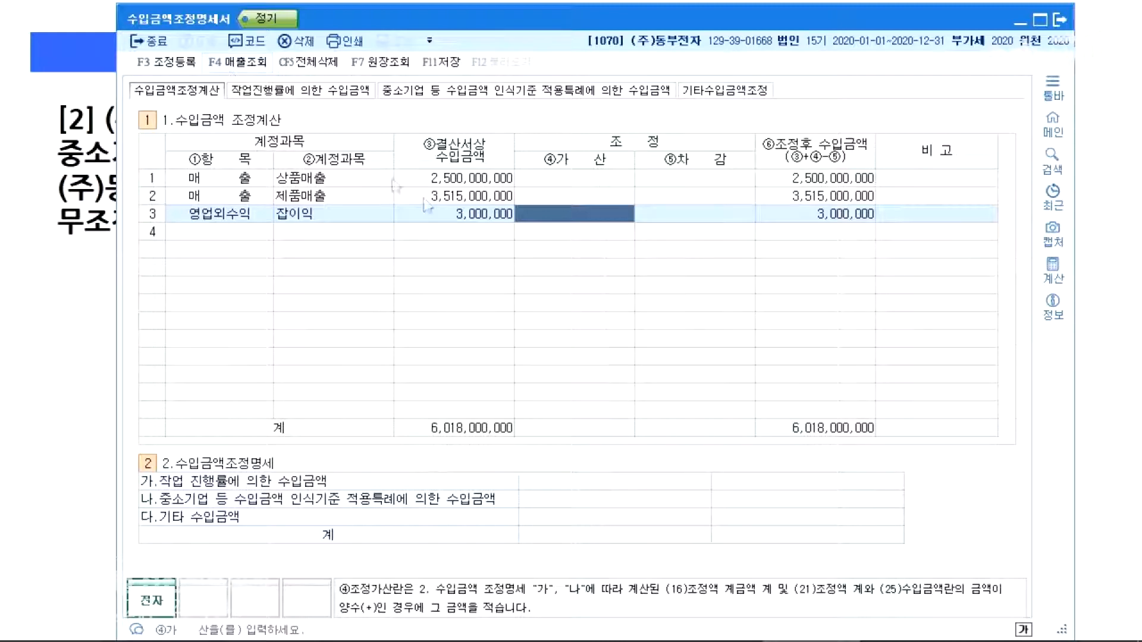
Check the 잡이익 amount in the 매출조회 lookup against the 영업외수익 row's 결산서상 수입금액 and 조정후 수입금액
key(Left)
key(Left)
click(208, 71)
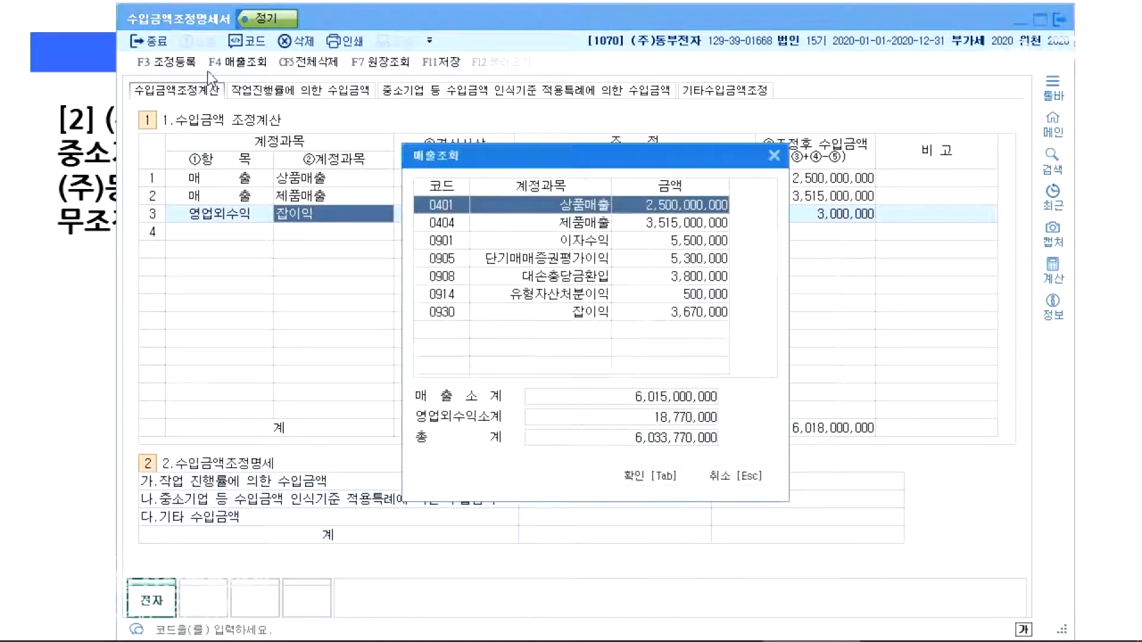
click(700, 312)
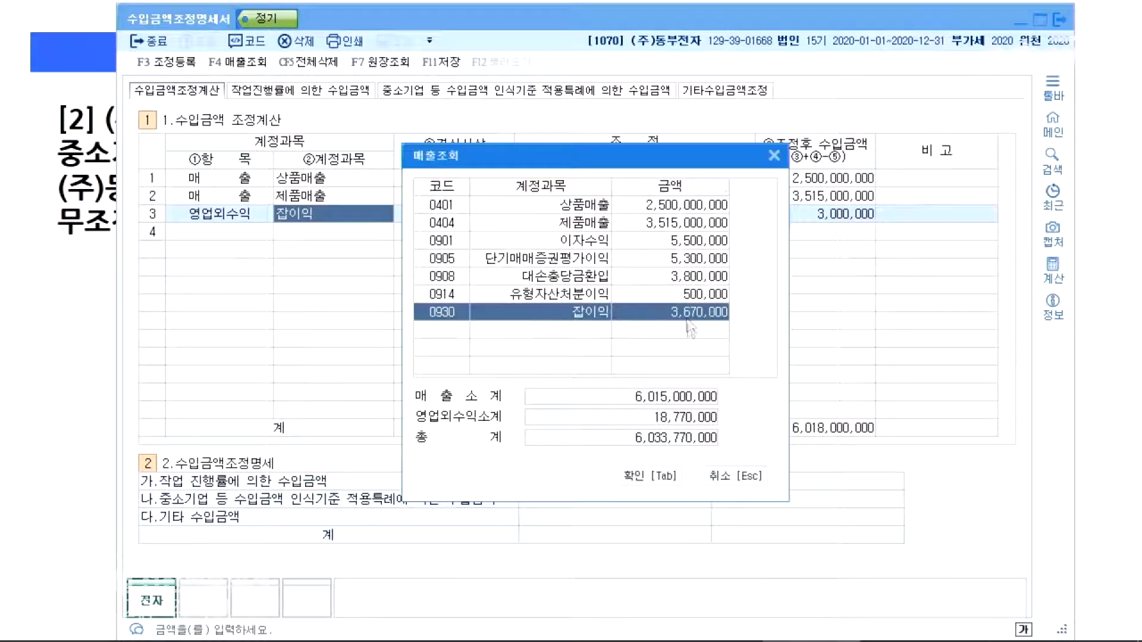
click(767, 473)
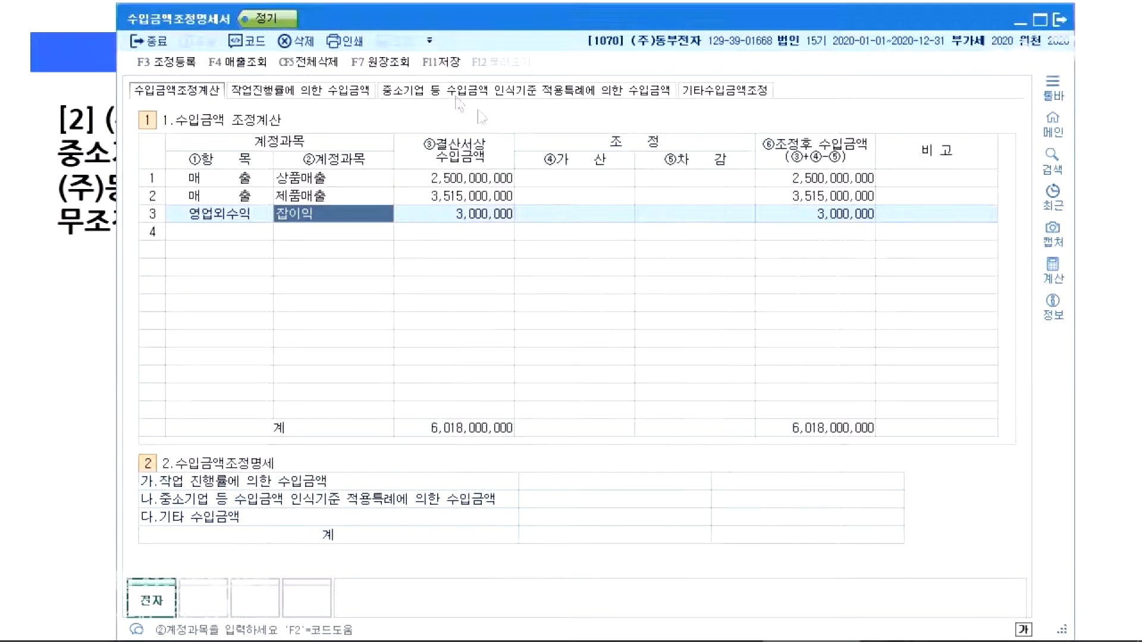
click(458, 215)
click(847, 216)
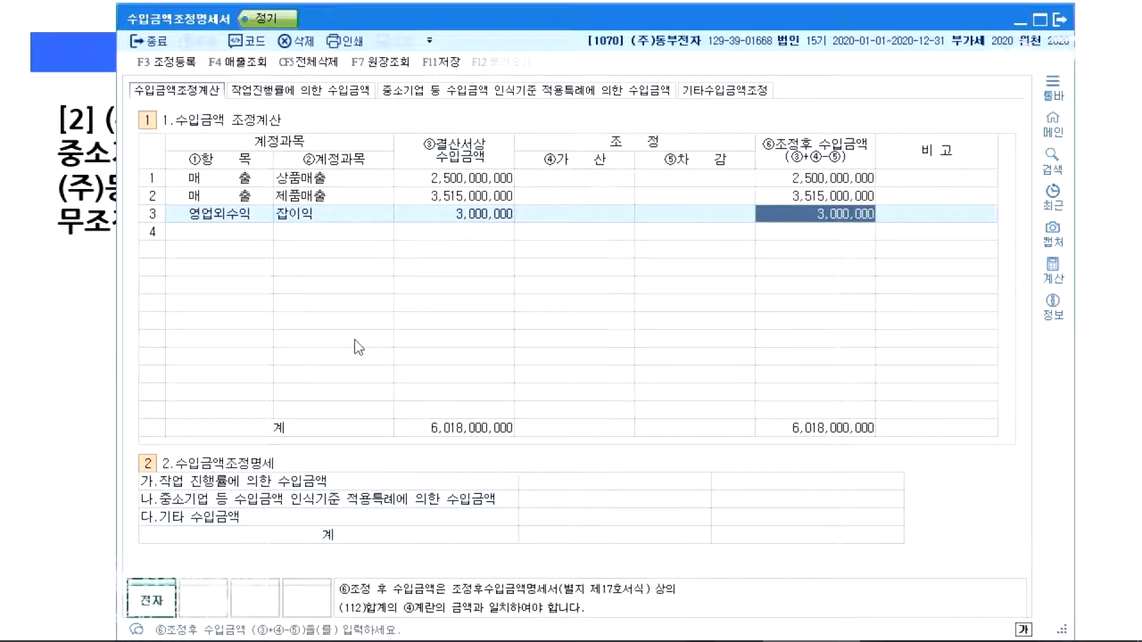
click(490, 215)
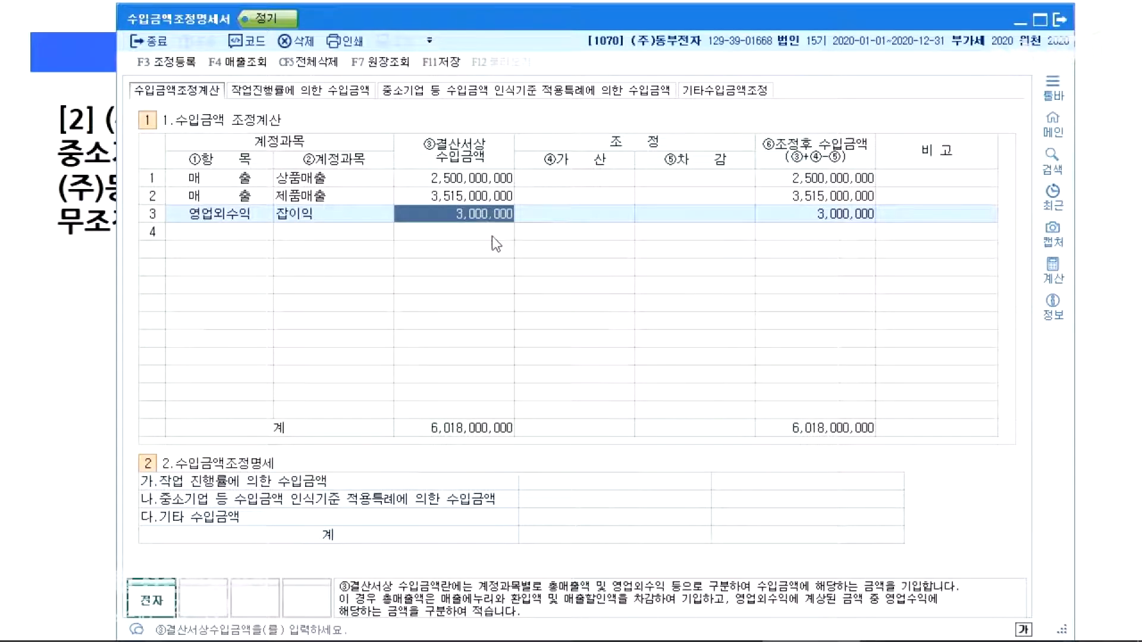
Switch to the problem [2] slide and mark item 2, underlining the 구입의사 표시 text and circling 15대, 시송매출 and 원가
key(alt+Tab)
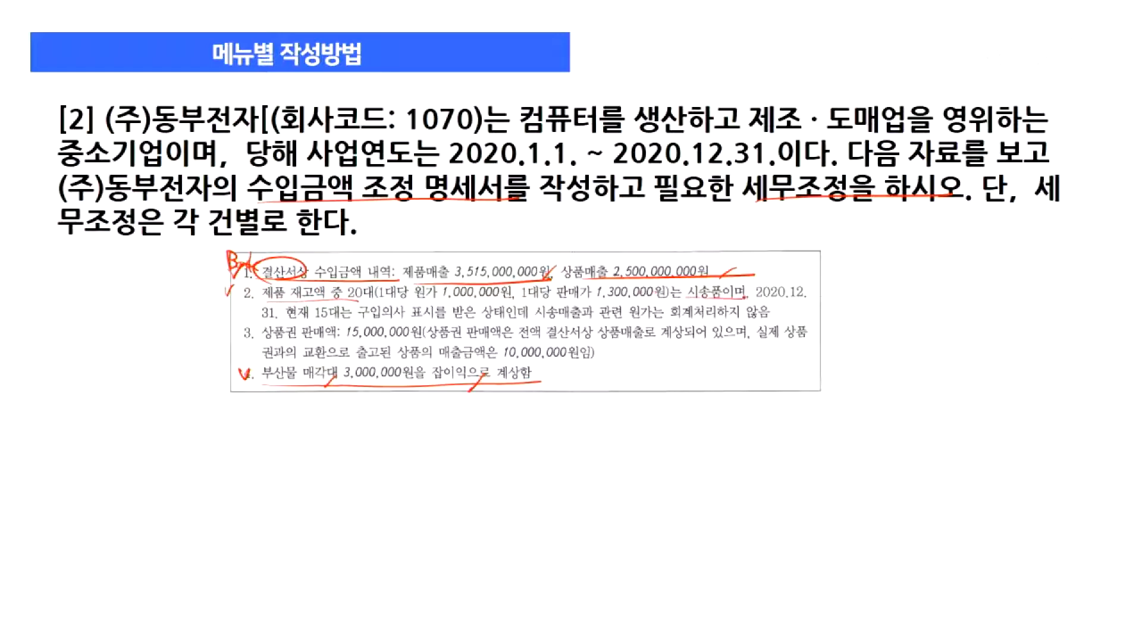
drag(254, 325, 523, 321)
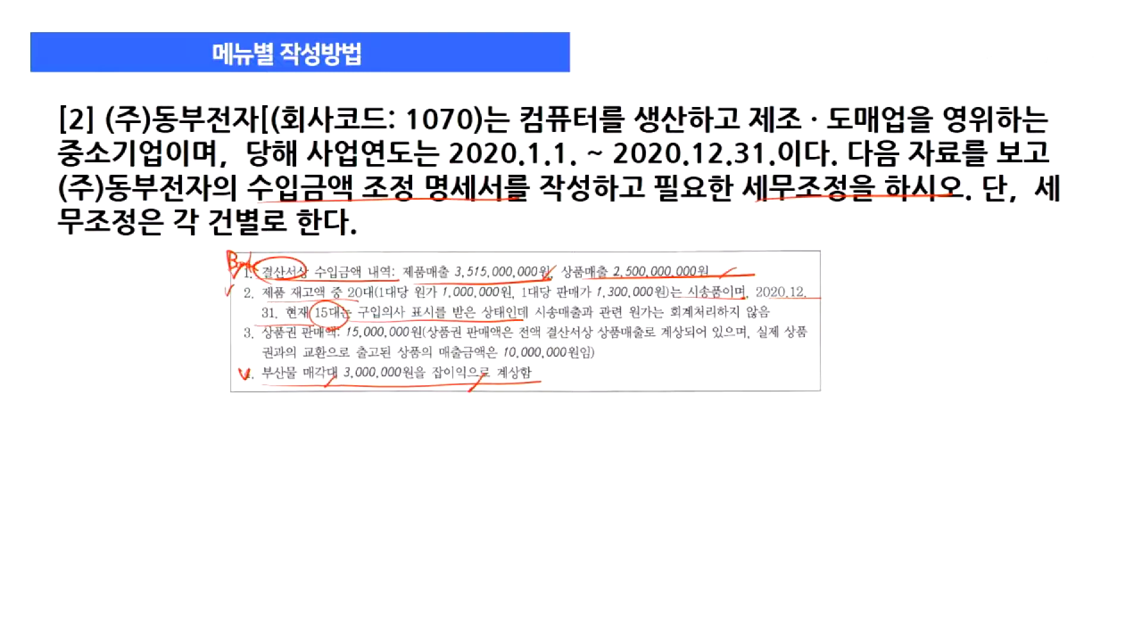
mouse_move(576, 321)
mouse_down()
mouse_move(531, 308)
mouse_move(586, 302)
mouse_up()
drag(663, 305, 619, 318)
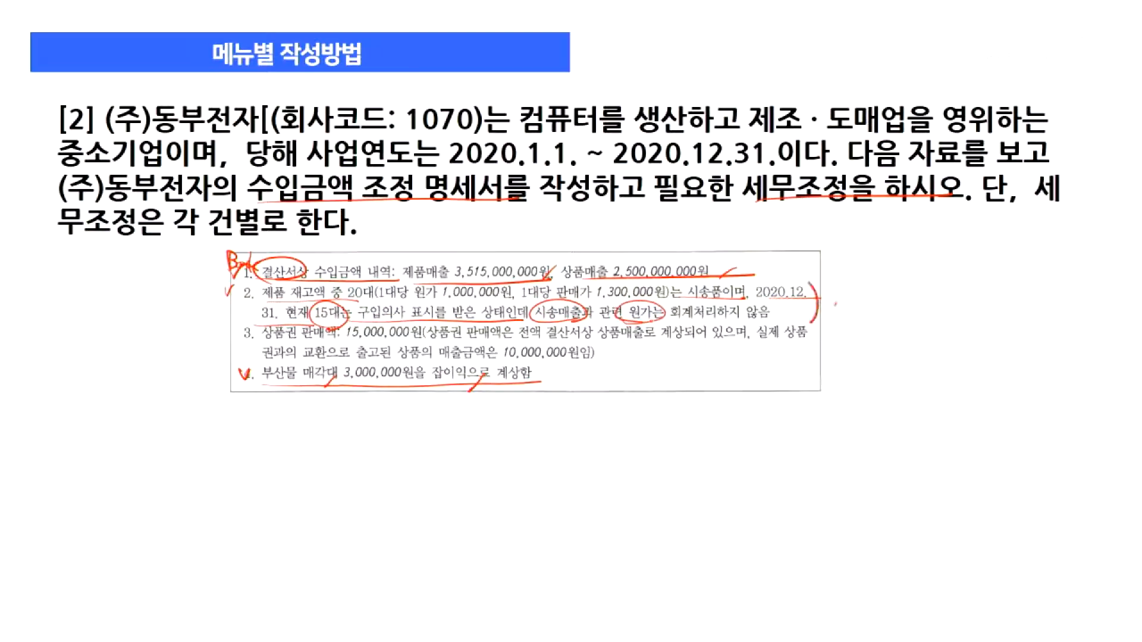
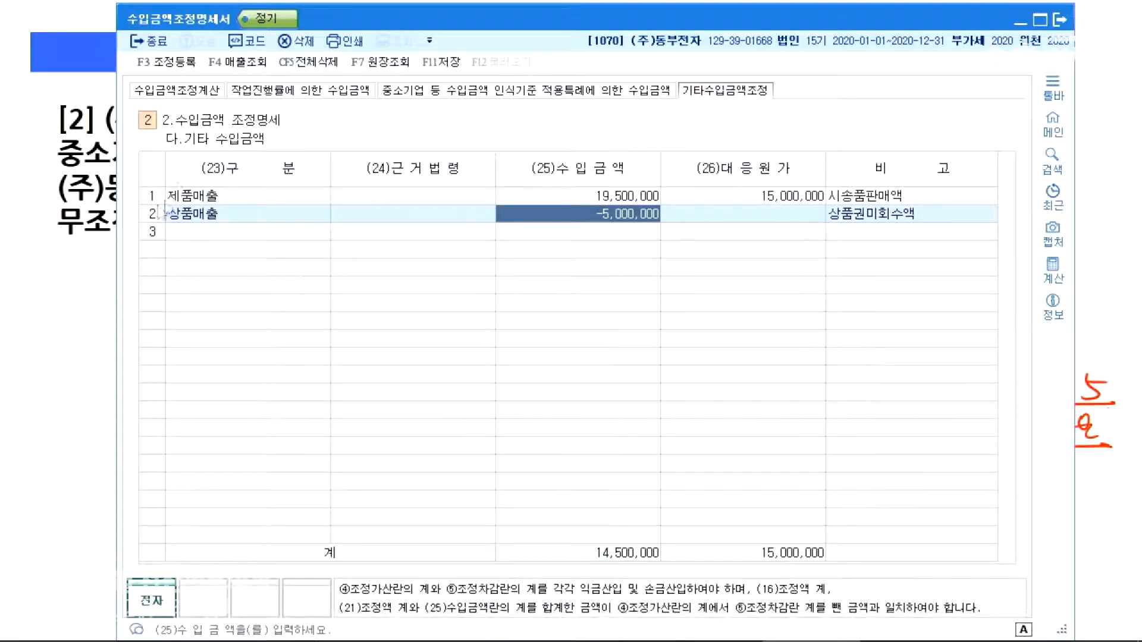
In 수입금액조정계산, enter 19,500,000 as the 가산 adjustment for 제품매출, matching its entry in 기타수입금액조정
click(176, 90)
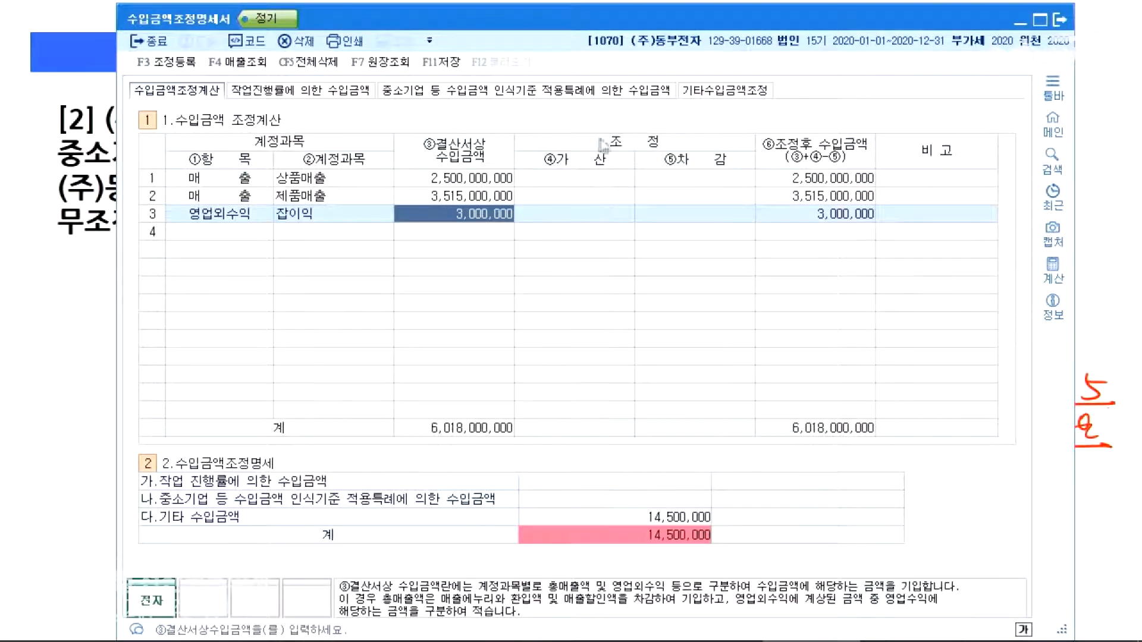
click(552, 181)
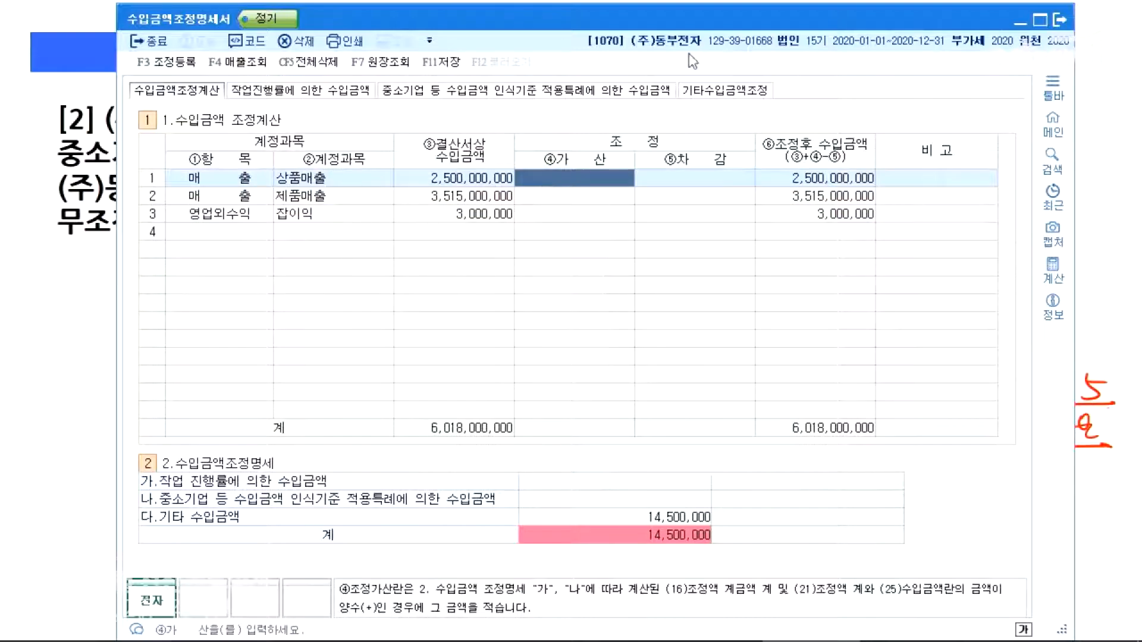
click(717, 93)
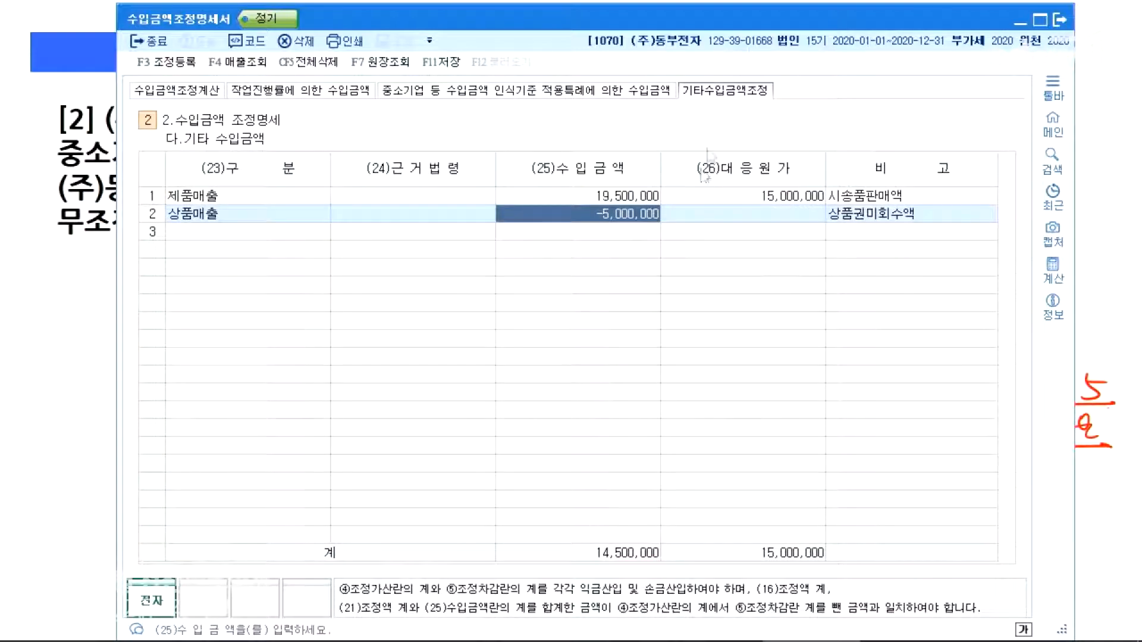
click(638, 200)
click(180, 96)
click(560, 191)
text(19500000)
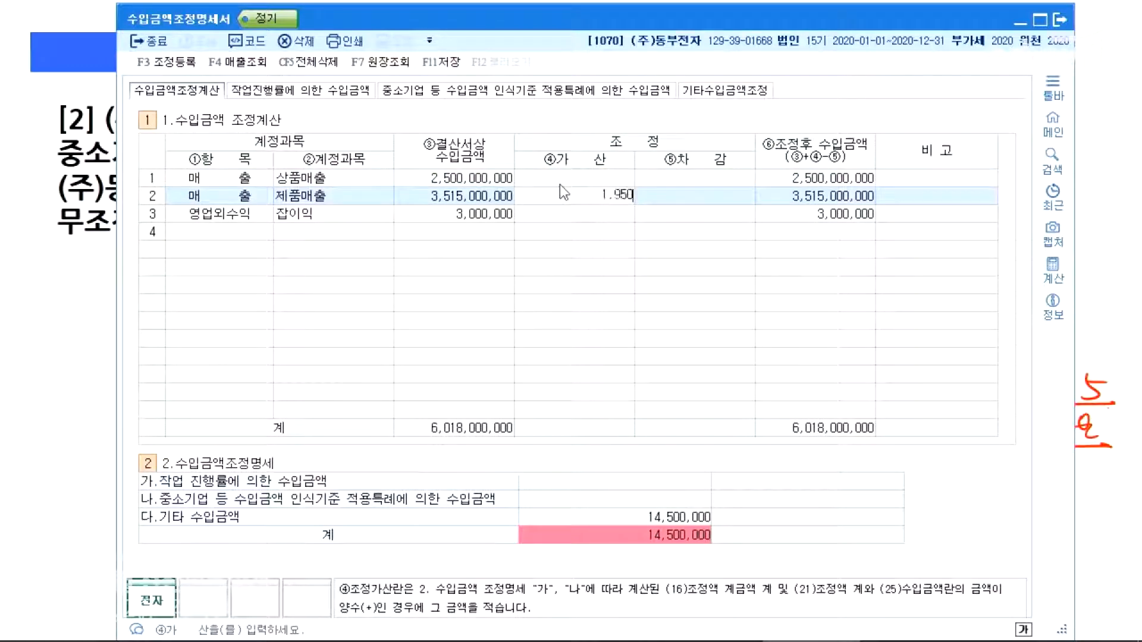
key(Return)
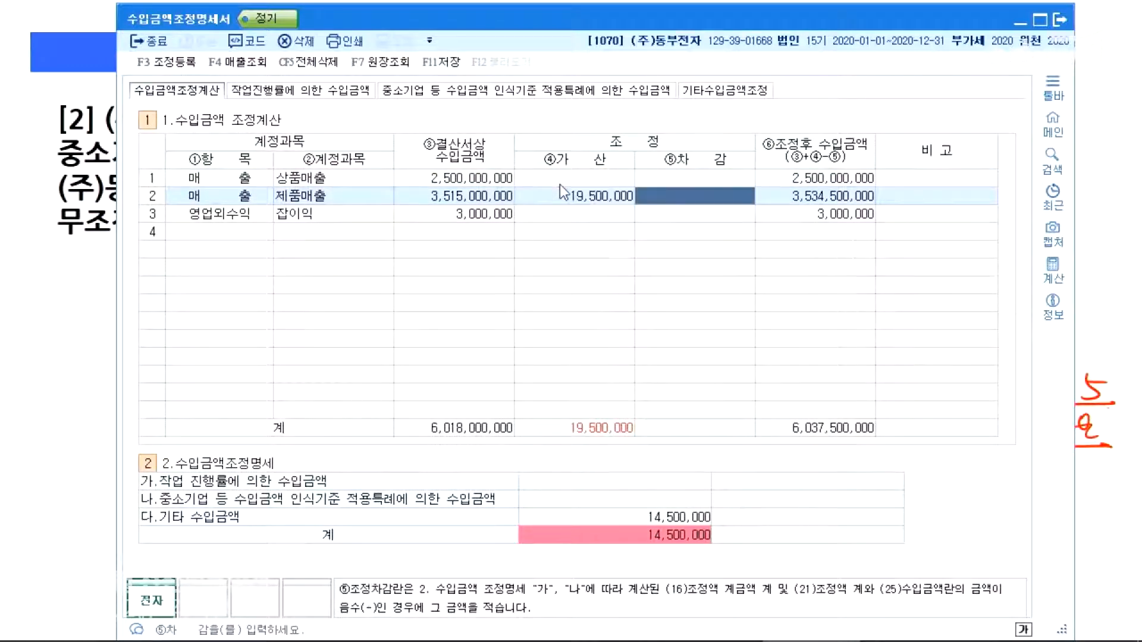
Enter 5,000,000 as the 차감 adjustment for 상품매출
key(Up)
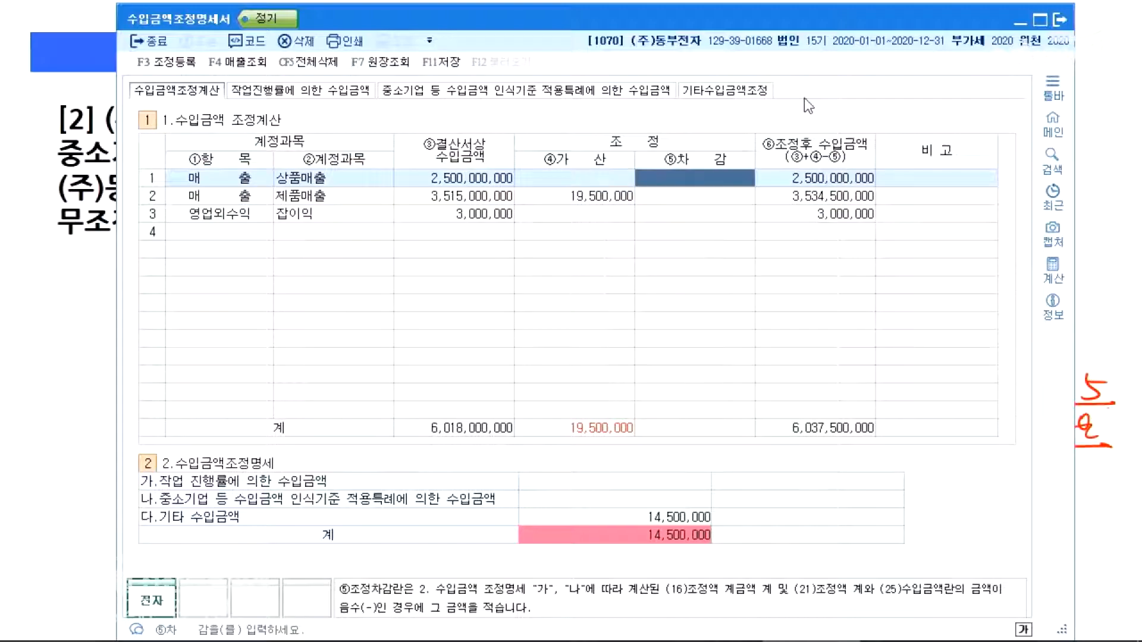
text(5000000)
key(Return)
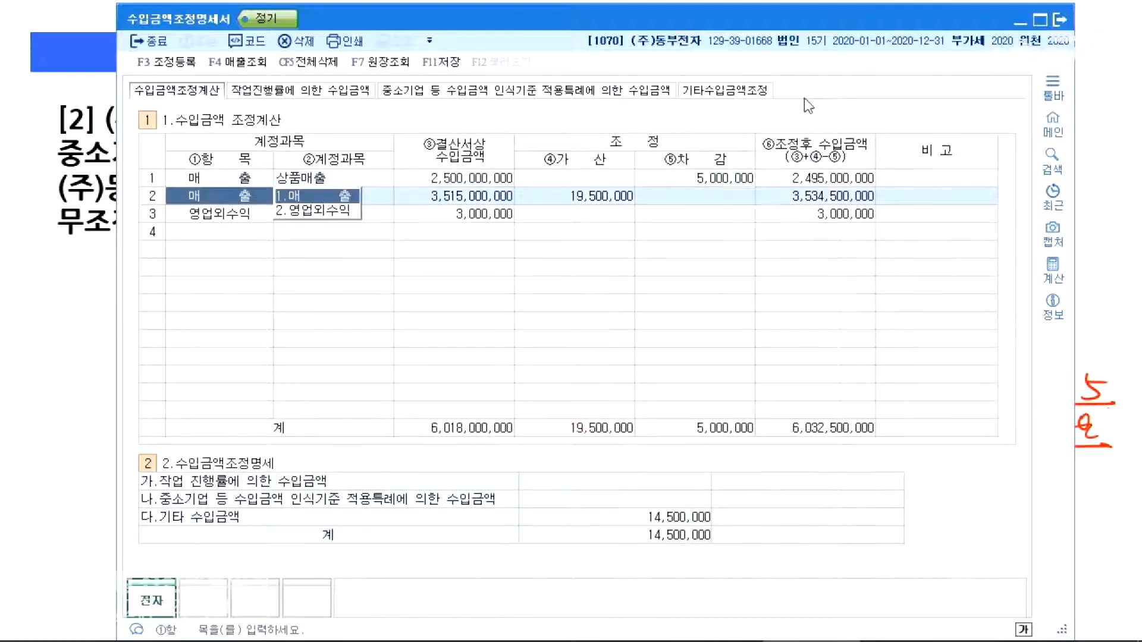
click(585, 216)
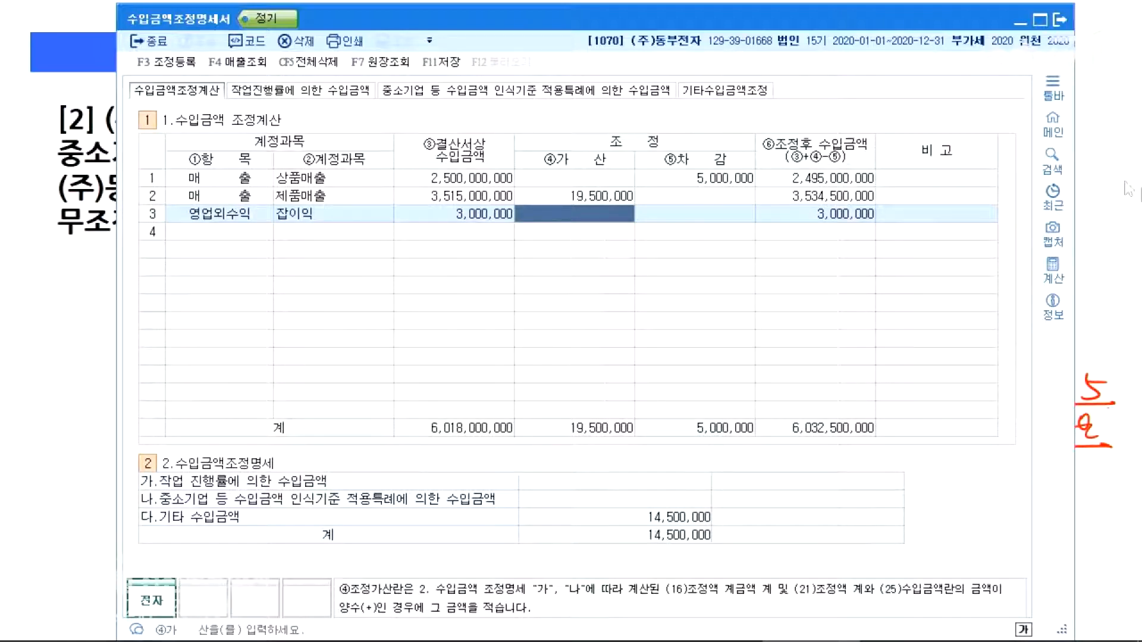
Open the 조정 등록 window, then switch back to the annotated problem [2] slide
click(192, 64)
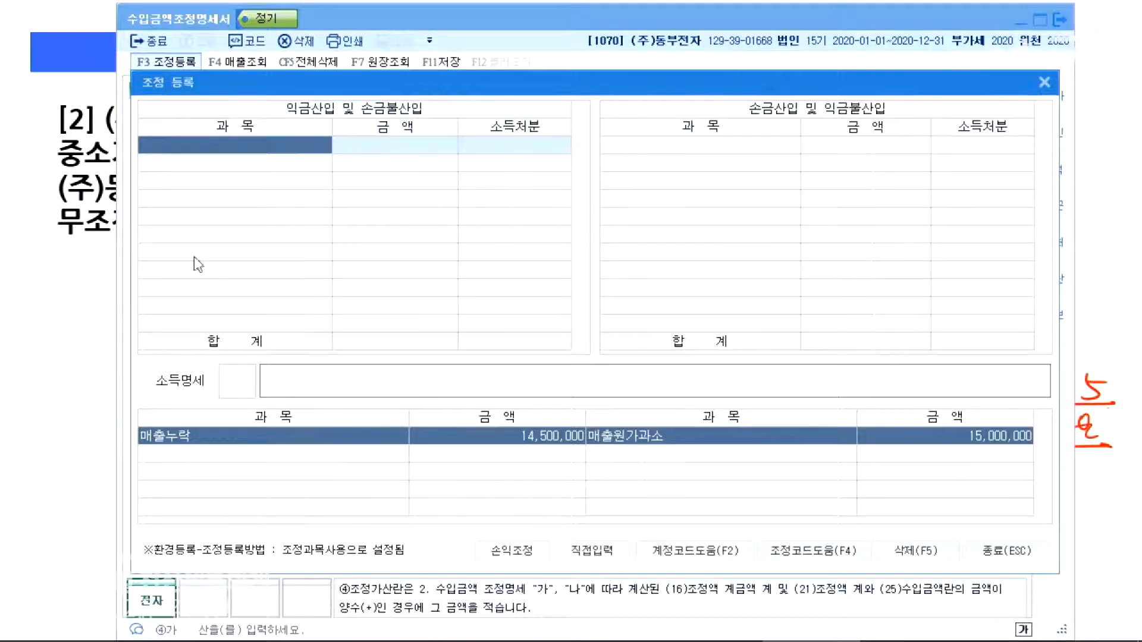
key(alt+Tab)
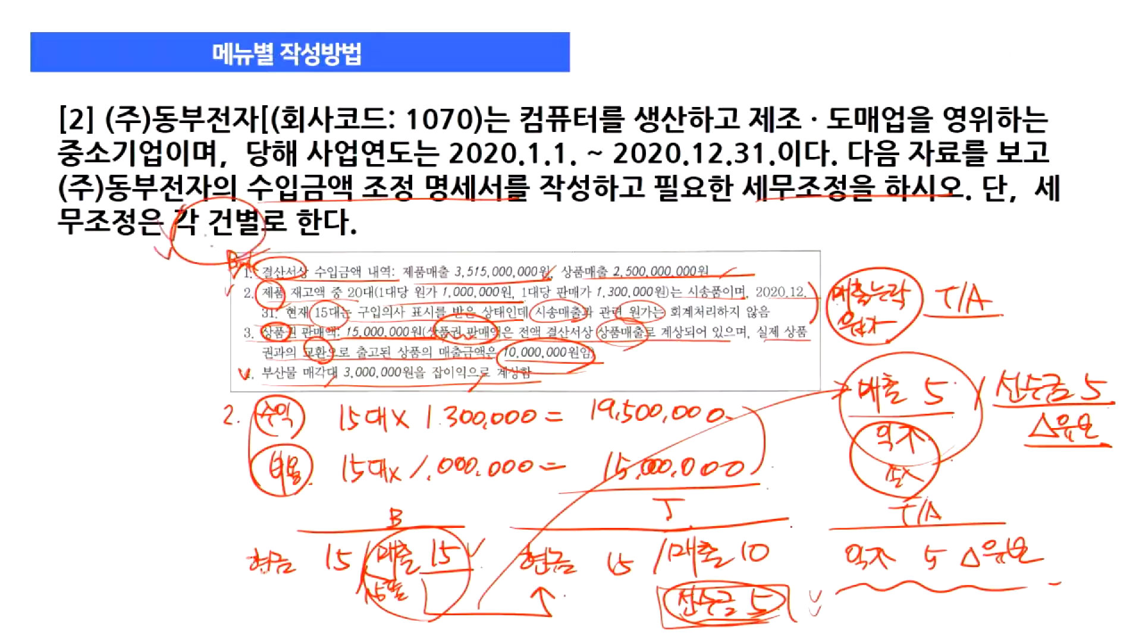
key(alt+Tab)
key(alt+Tab)
key(alt+Tab)
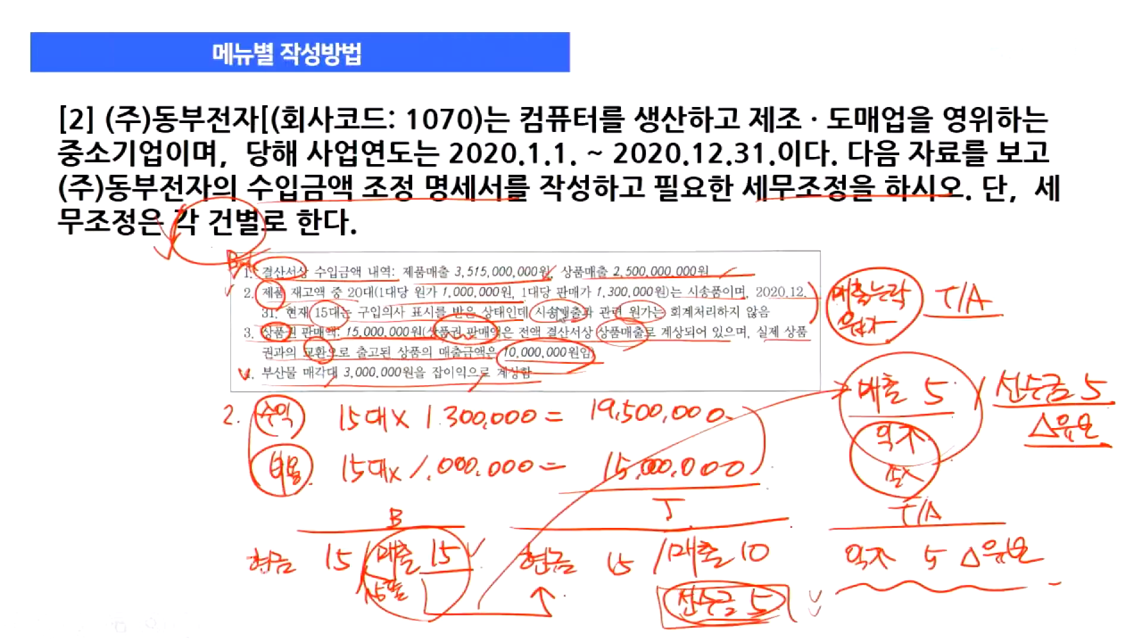
key(alt+Tab)
Annotate solution 2 on the slide with a B heading over a circled dash, an arrow to 비용, a circled T and a box around 19,500,000
mouse_move(581, 435)
mouse_down()
mouse_move(742, 429)
mouse_move(602, 390)
mouse_move(580, 437)
mouse_up()
mouse_move(263, 441)
mouse_down()
mouse_move(319, 431)
mouse_move(312, 410)
mouse_move(285, 444)
mouse_up()
drag(115, 459, 150, 459)
drag(152, 446, 156, 474)
mouse_move(169, 459)
mouse_down()
mouse_move(262, 455)
mouse_move(255, 463)
mouse_up()
drag(70, 420, 747, 391)
mouse_move(635, 371)
mouse_down()
mouse_move(666, 369)
mouse_move(651, 386)
mouse_up()
drag(651, 359, 662, 394)
drag(589, 438, 763, 422)
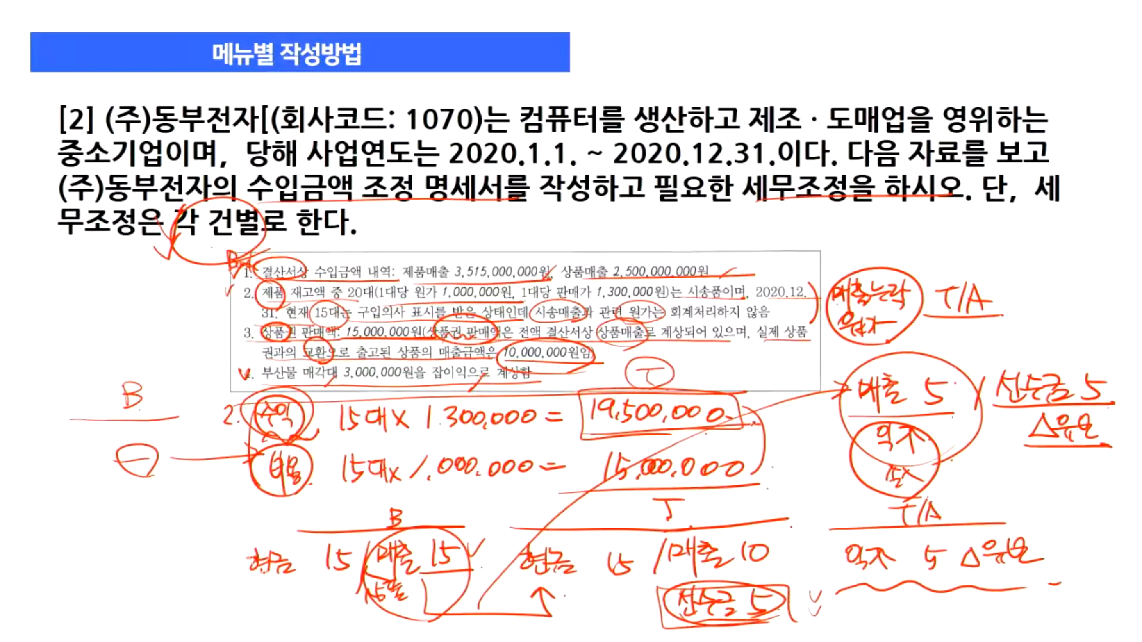
Bracket the two solution amounts, circle the 수익 and 비용 labels, and mark the B note with a circle, an X and a downward arrow
drag(736, 423, 744, 480)
drag(602, 411, 603, 483)
drag(142, 503, 143, 505)
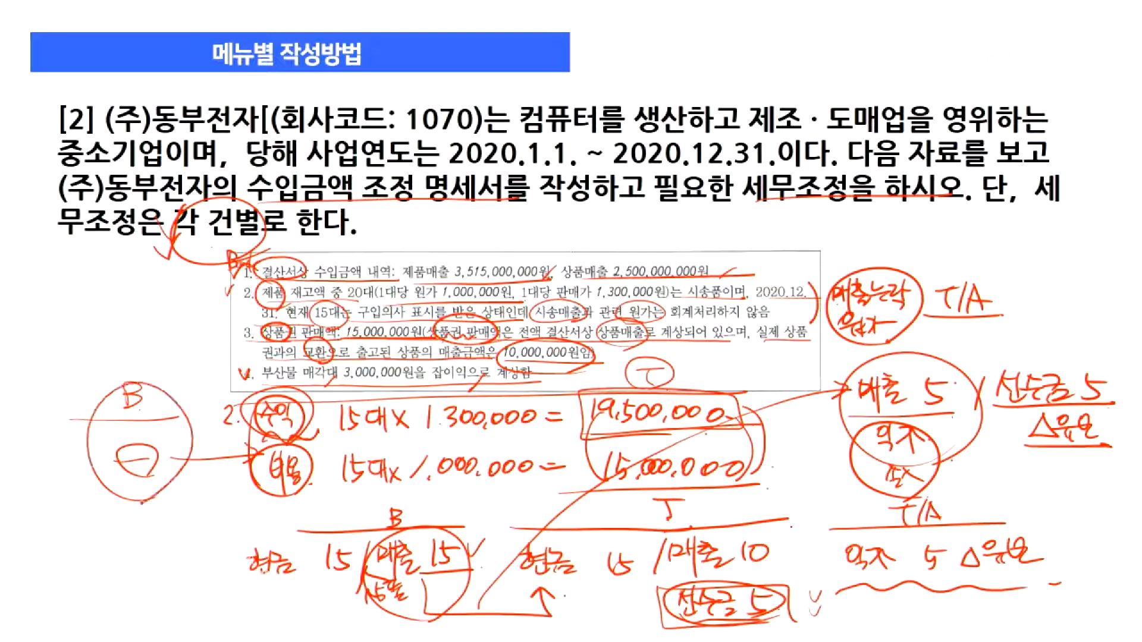
drag(143, 364, 159, 354)
mouse_move(173, 430)
mouse_down()
mouse_move(163, 439)
mouse_move(177, 528)
mouse_up()
mouse_move(168, 517)
mouse_down()
mouse_move(177, 528)
mouse_move(186, 515)
mouse_up()
drag(169, 543, 168, 545)
drag(248, 437, 314, 438)
mouse_move(248, 499)
mouse_down()
mouse_move(326, 497)
mouse_move(325, 430)
mouse_move(287, 505)
mouse_up()
click(302, 484)
click(306, 486)
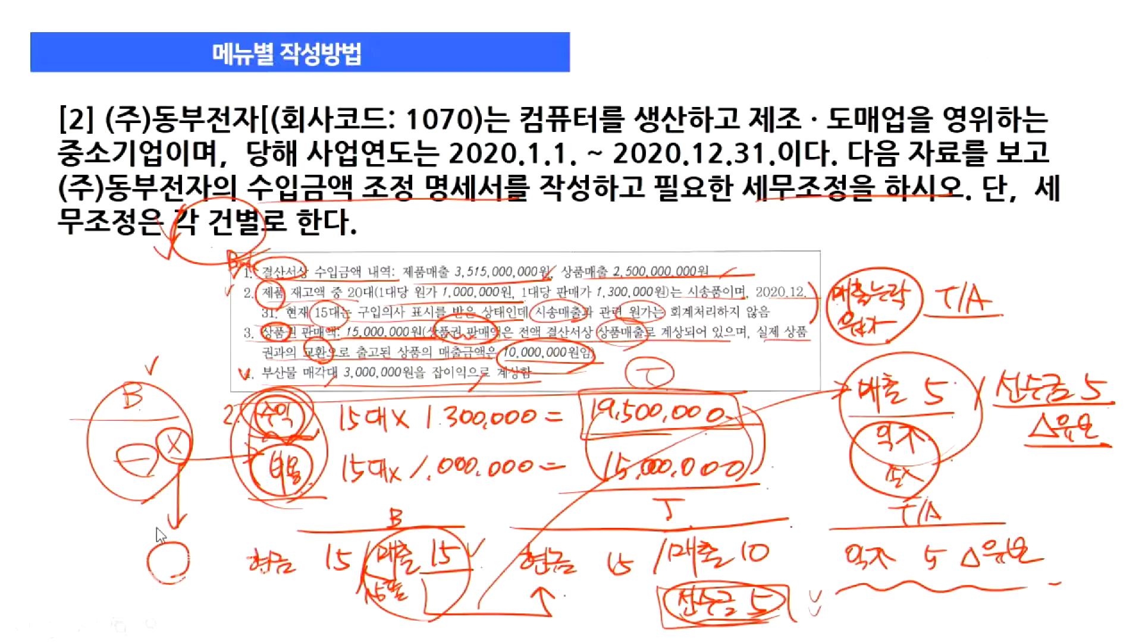
Go back to the problem [1] slide, underline its tax adjustment entries and add tick marks beside the 3,200 and 2,500 journal lines
key(Page_Up)
key(Page_Up)
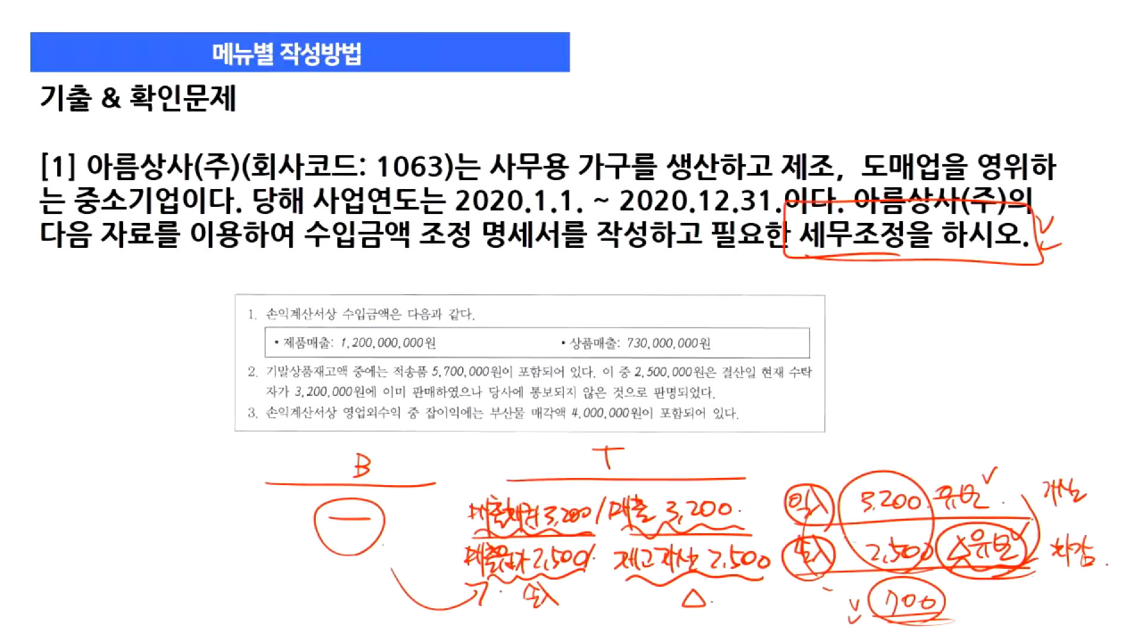
drag(806, 587, 1022, 583)
drag(773, 531, 764, 562)
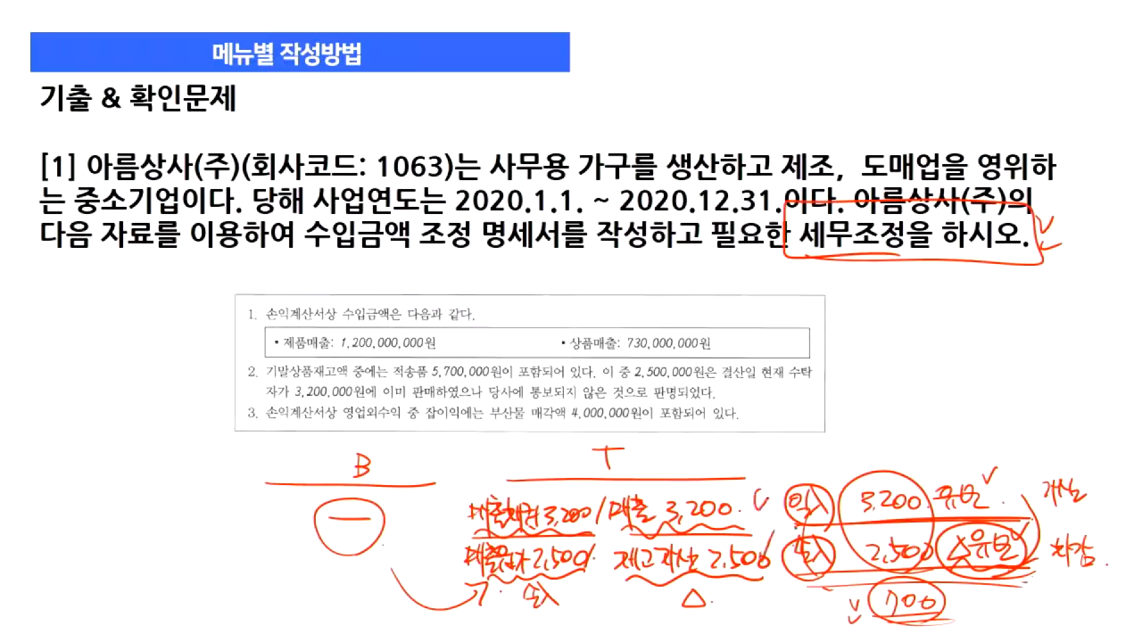
Return to KcLep and register 제품매출 under 익금산입 및 손금불산입 with the 과소계상액 description, 19,500,000 and 유보발생
key(alt+Tab)
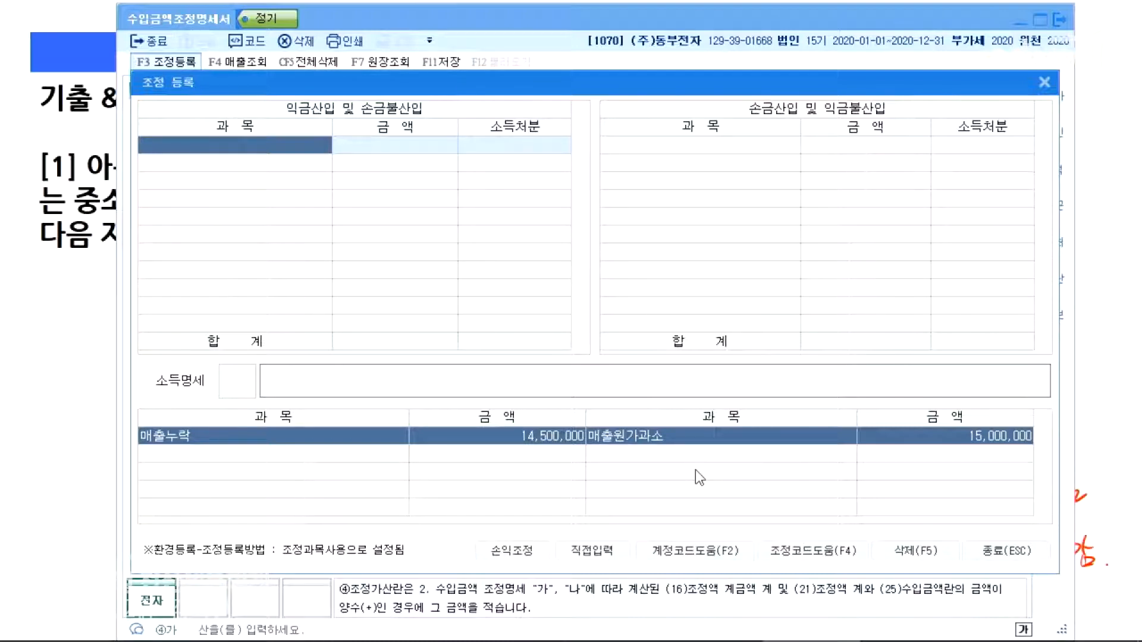
text(제품)
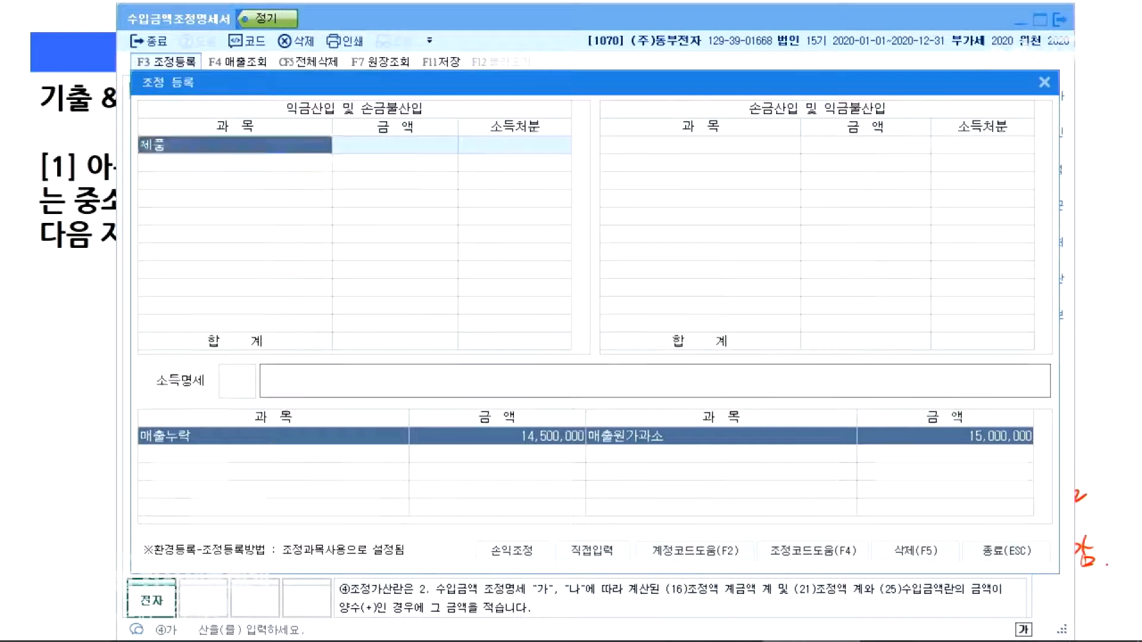
key(Return)
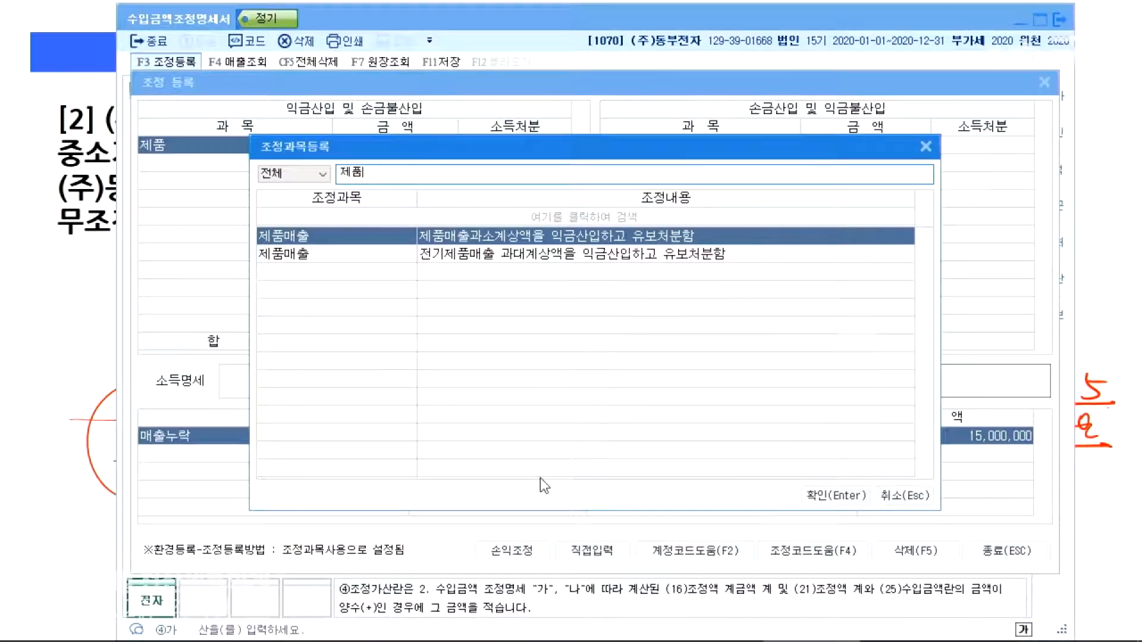
key(Return)
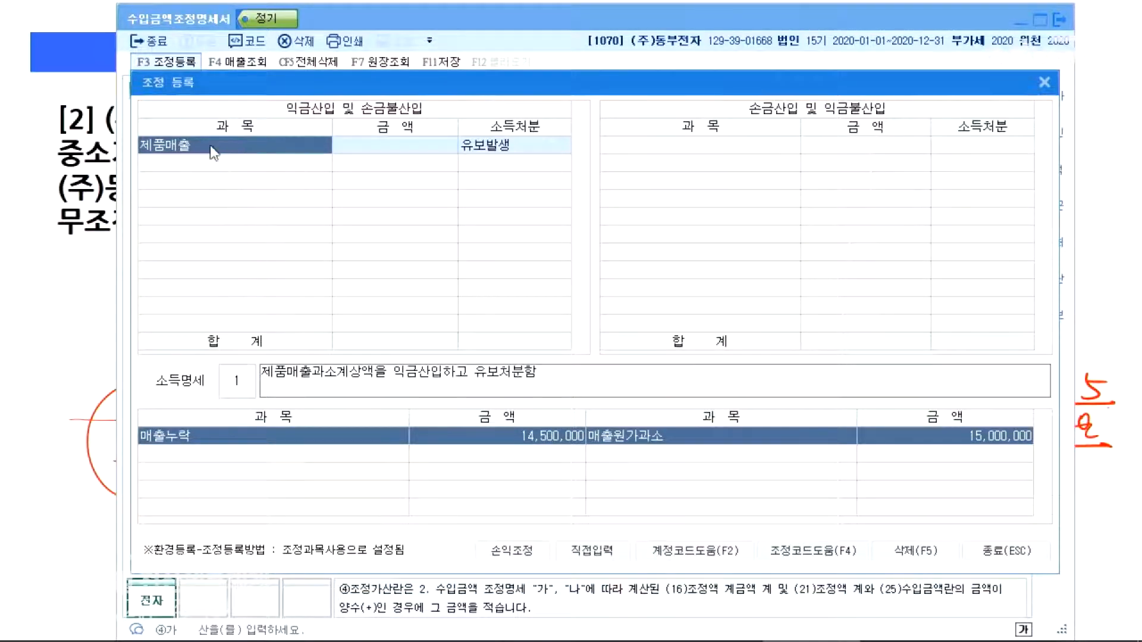
click(359, 147)
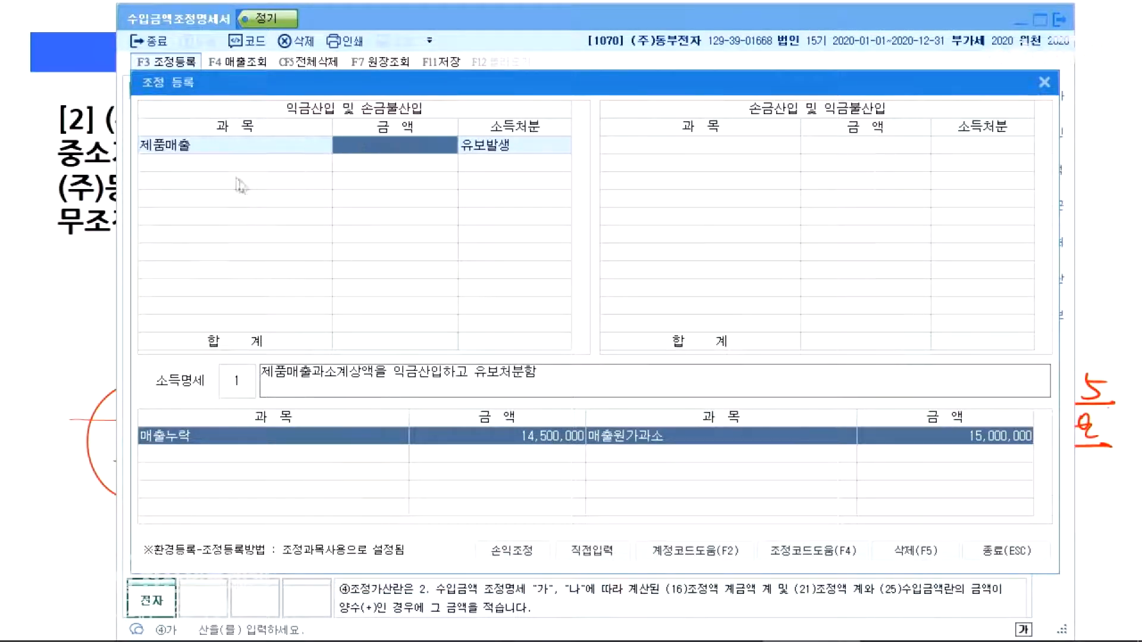
key(Left)
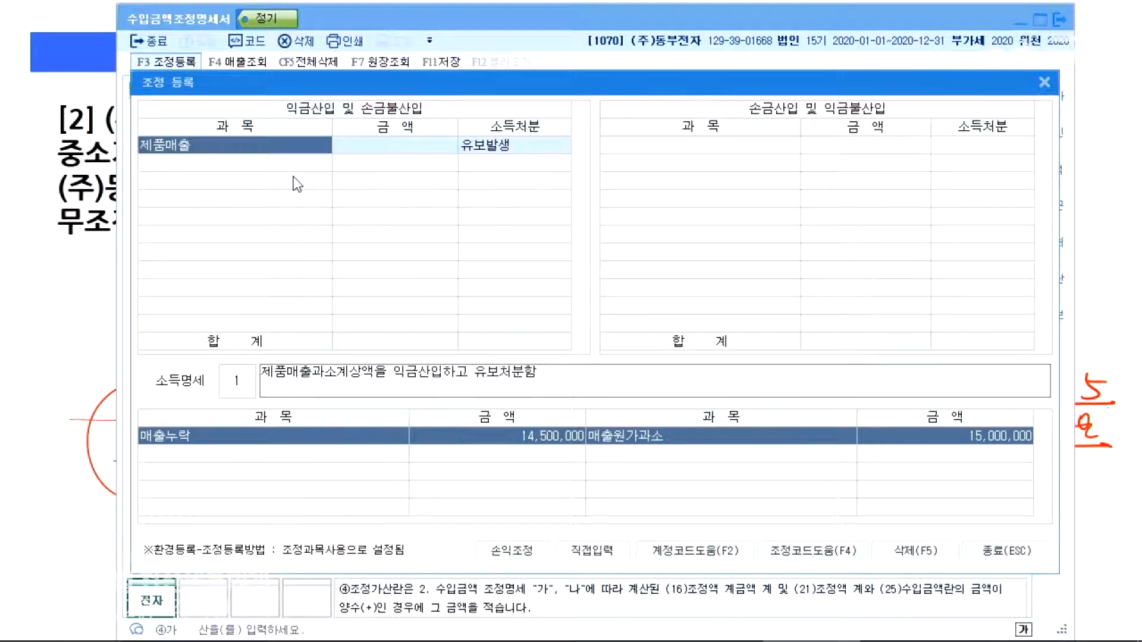
key(Return)
text(19,500,000)
key(Return)
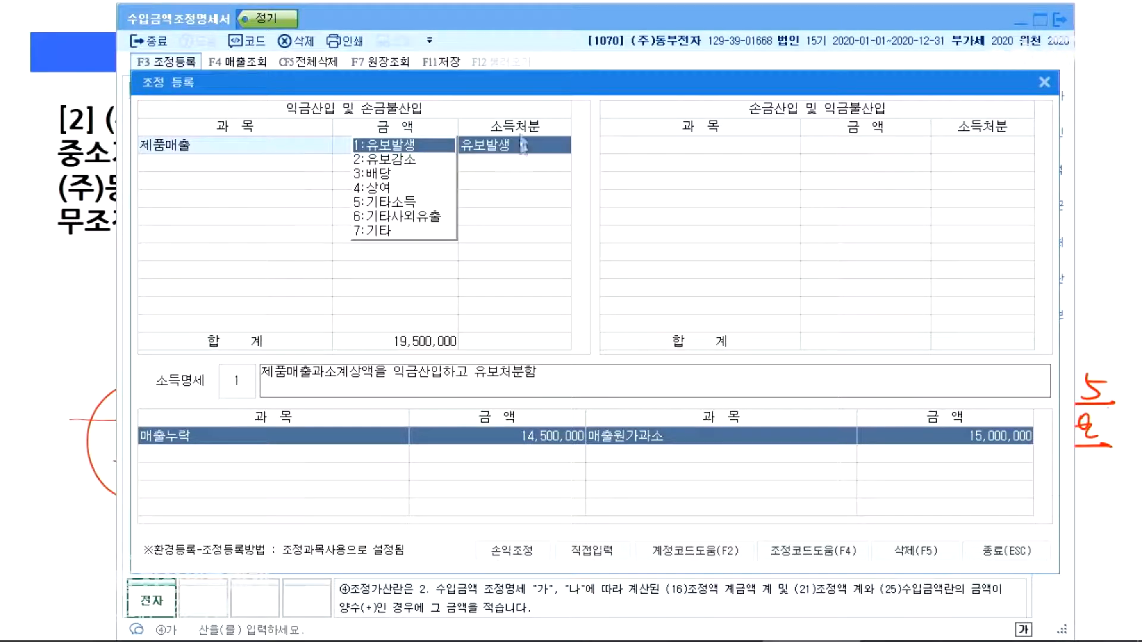
click(194, 149)
click(385, 149)
click(540, 151)
Look up 매출원가 and enter 매출원가과소 as the subject in the first 손금산입 및 익금불산입 row
click(725, 144)
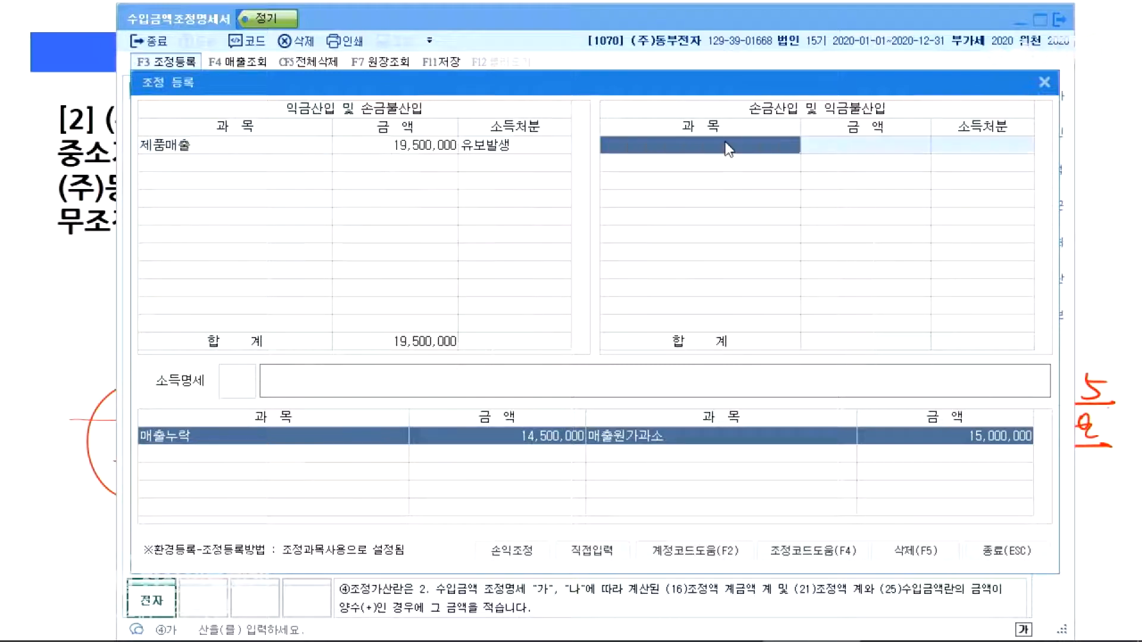
text(제품)
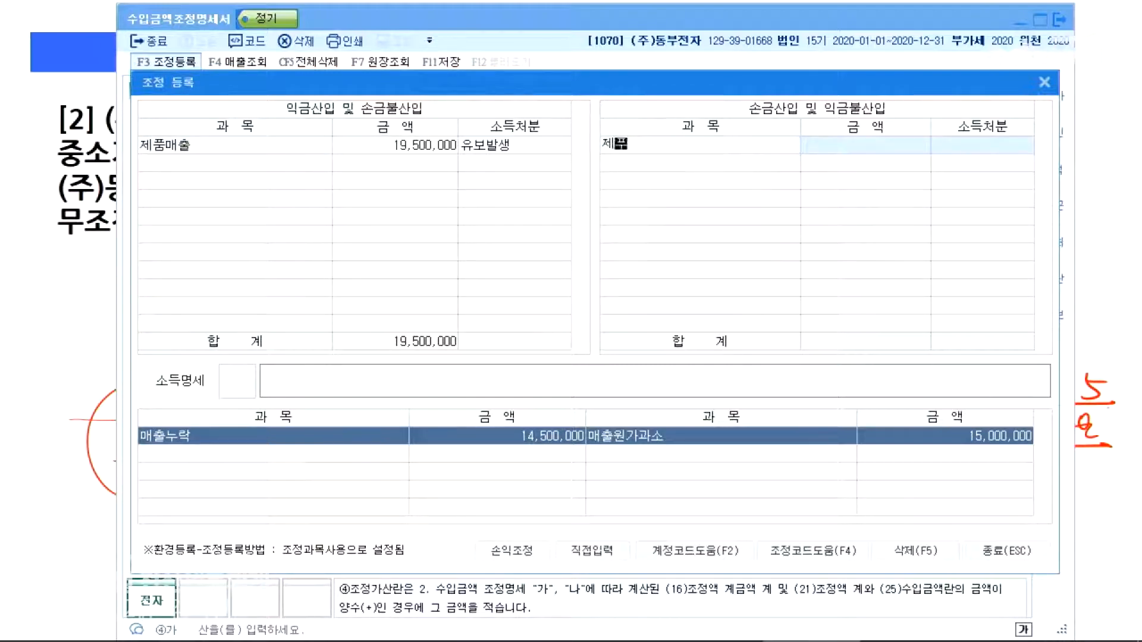
text(매출)
key(BackSpace)
key(BackSpace)
key(BackSpace)
key(BackSpace)
text(매출원가)
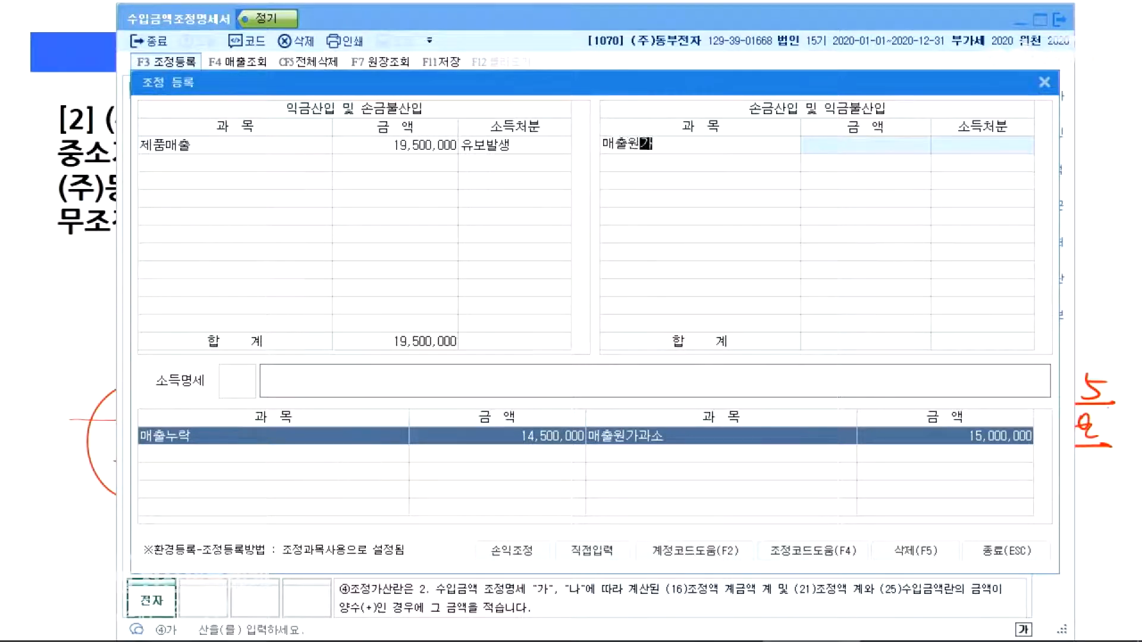
key(Return)
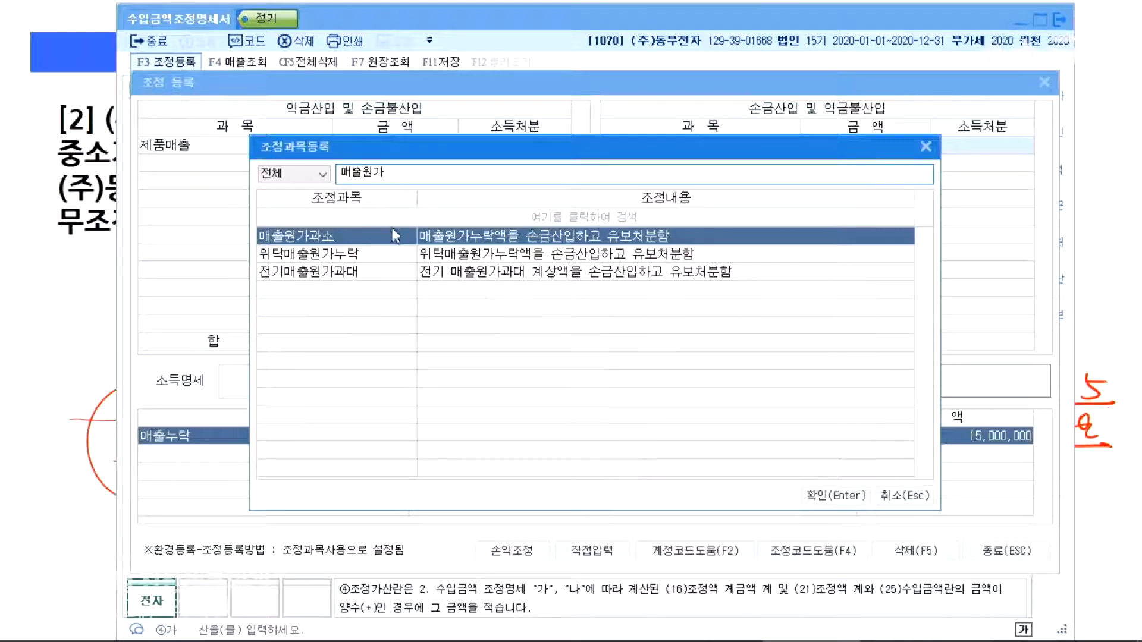
double_click(394, 230)
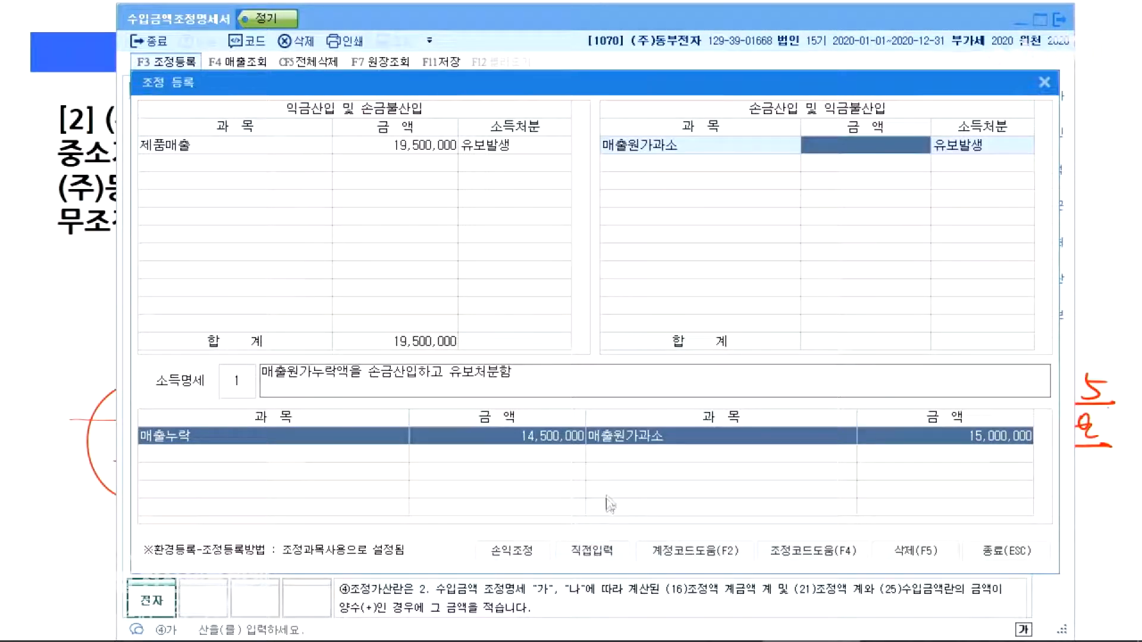
Using direct entry, register 제품매출원가 under 손금산입 및 익금불산입 with 15,000,000 and 유보발생
click(613, 550)
click(683, 144)
text(ㅈ제품매출)
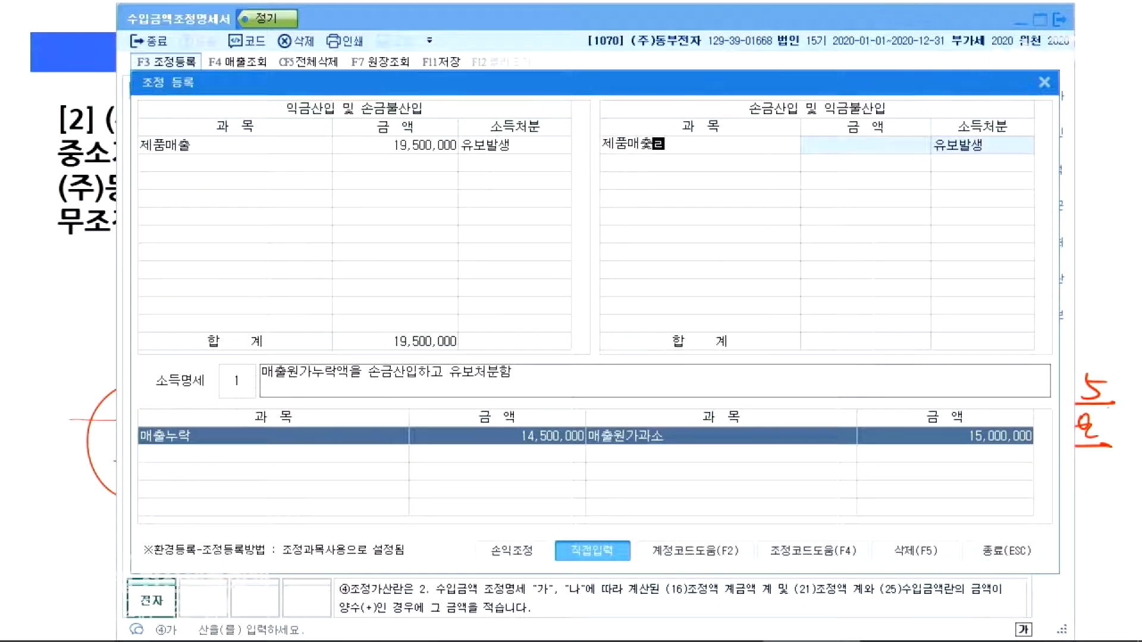
text(우너가)
key(BackSpace)
key(BackSpace)
key(BackSpace)
key(BackSpace)
text(원가)
key(Return)
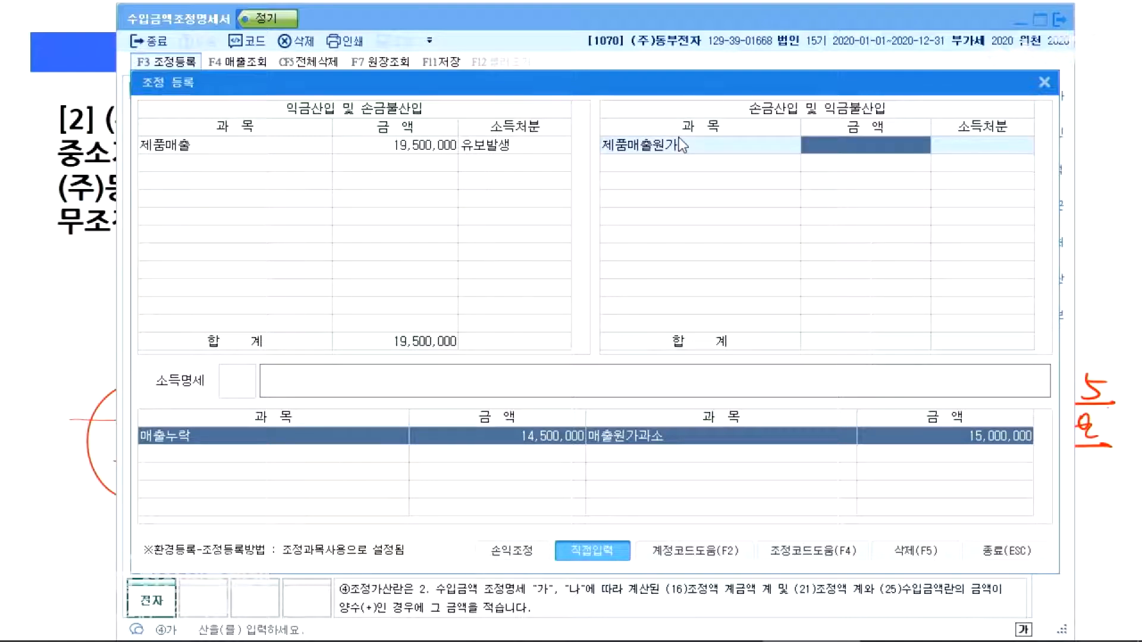
text(15000000)
key(Return)
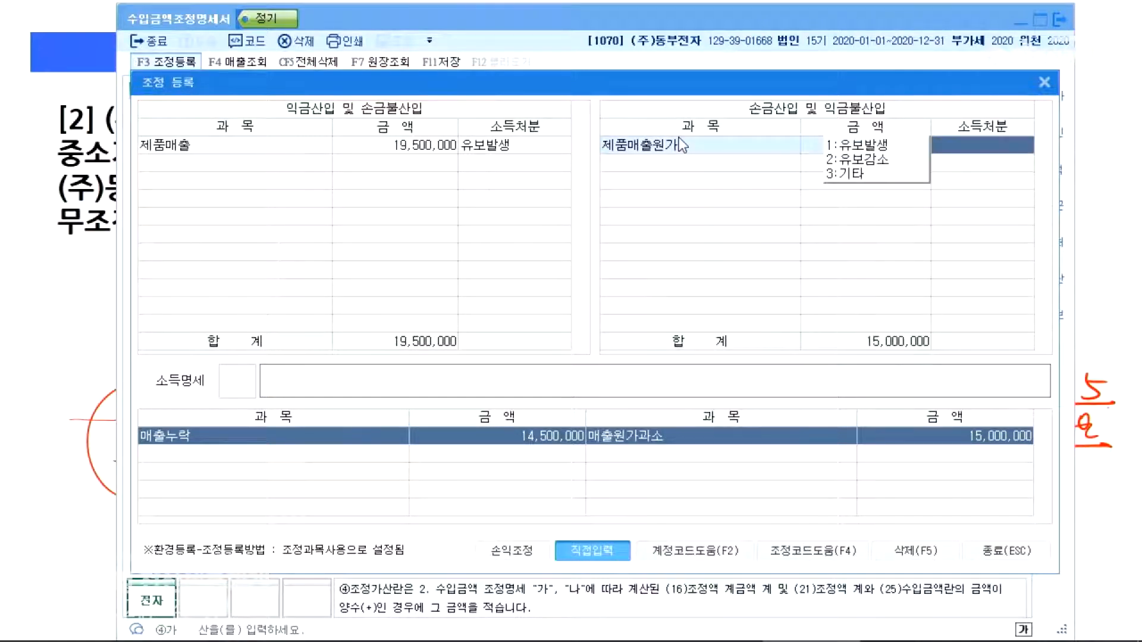
key(1)
key(Return)
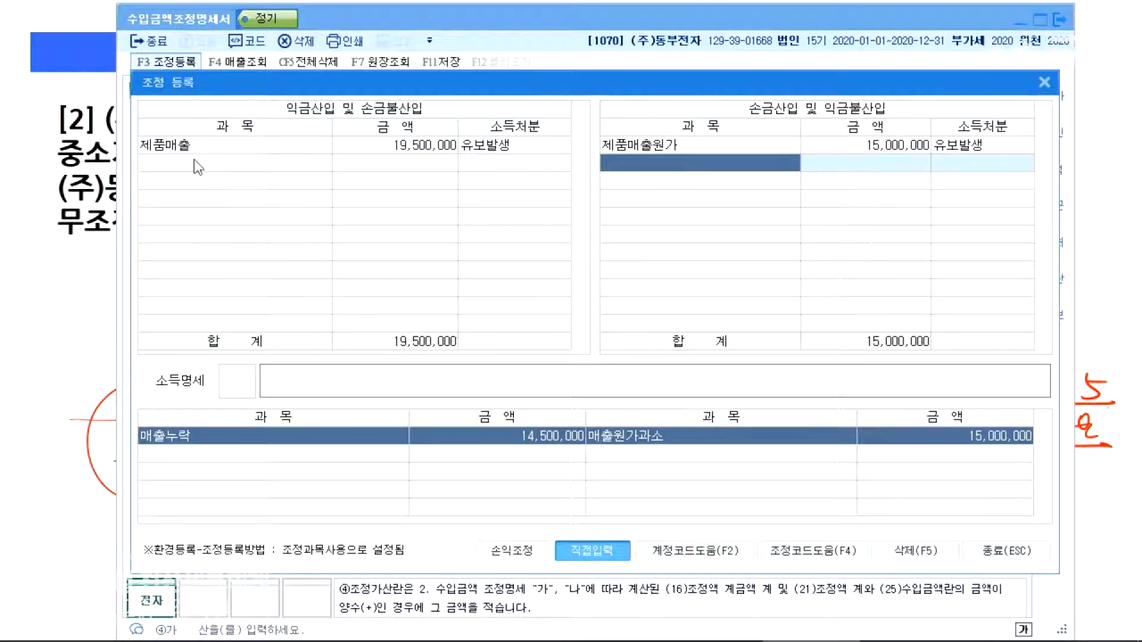
Switch to the problem [2] slide, underline the adjustment note below 매출 5, and circle the 5 and △유보 in the lower T/A entry
key(alt+Tab)
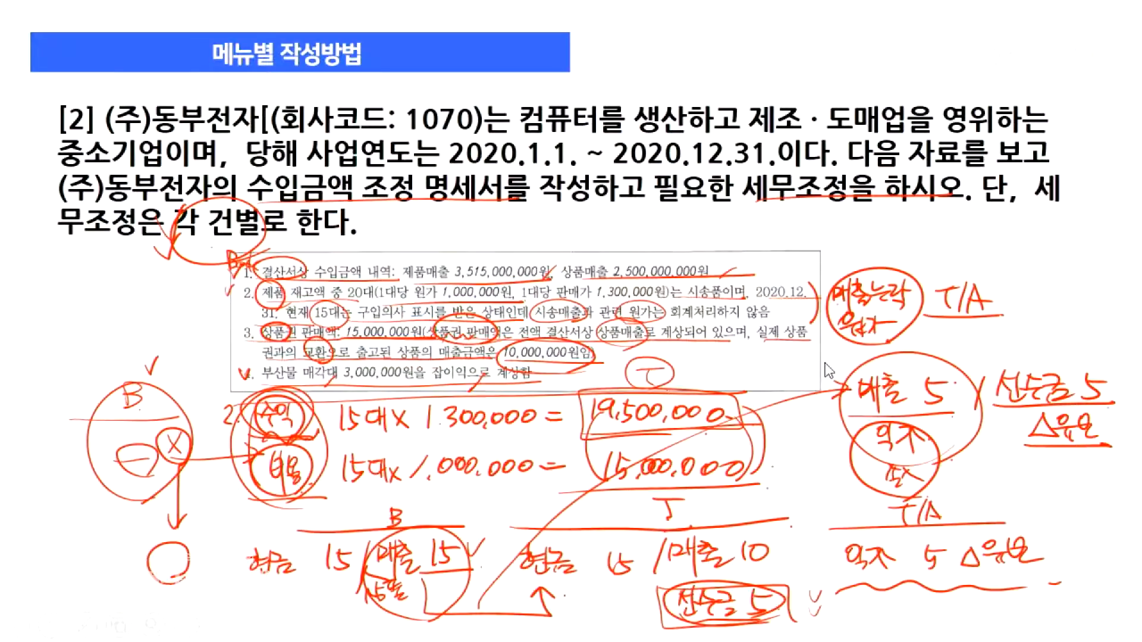
drag(852, 461, 942, 454)
mouse_move(946, 587)
mouse_down()
mouse_move(958, 560)
mouse_move(941, 581)
mouse_up()
mouse_move(1007, 586)
mouse_down()
mouse_move(1022, 537)
mouse_move(1028, 581)
mouse_up()
Return to KcLep, register 상품권미회수 under 손금산입 및 익금불산입 with 5,000,000 and 유보발생, and close 조정 등록
key(alt+Tab)
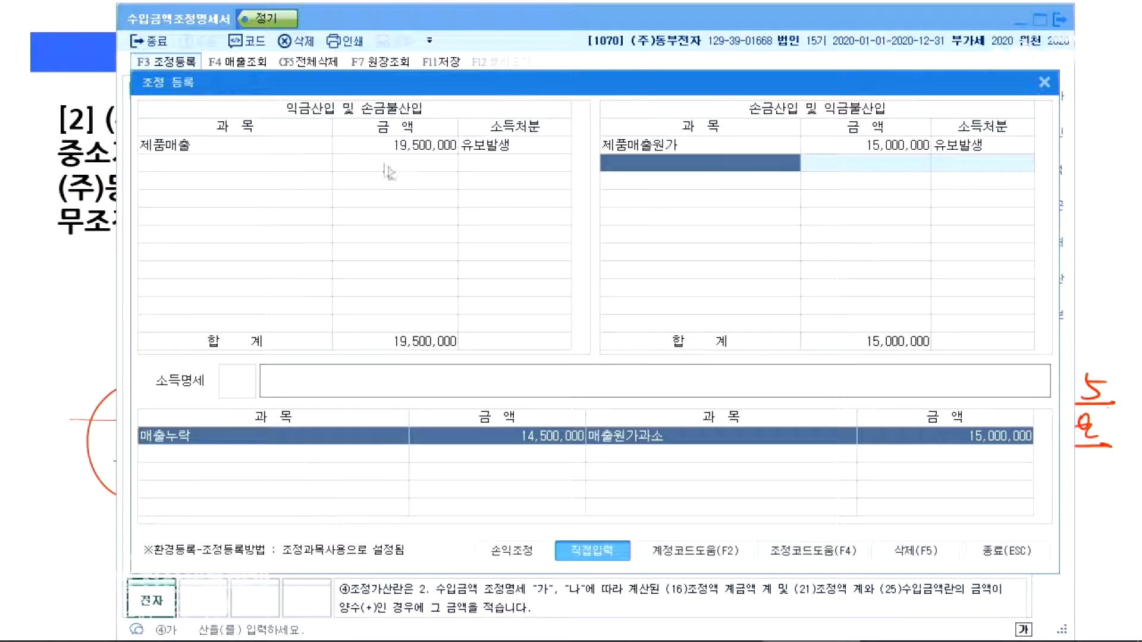
click(612, 155)
text(상품권)
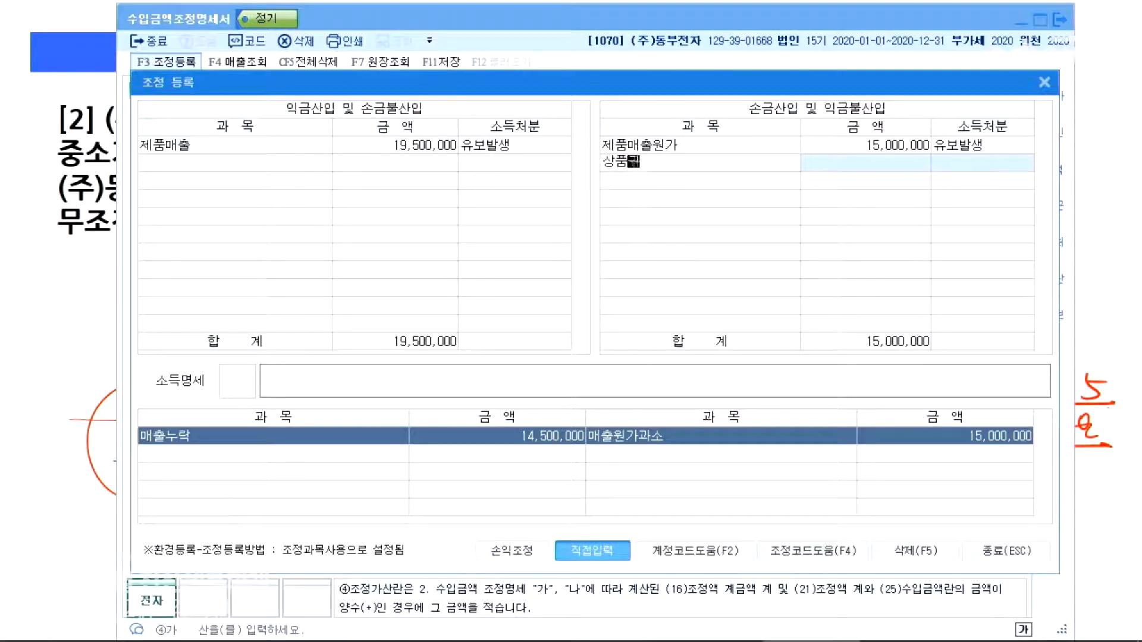
text(미회수)
key(Return)
text(5000000)
key(Return)
key(Return)
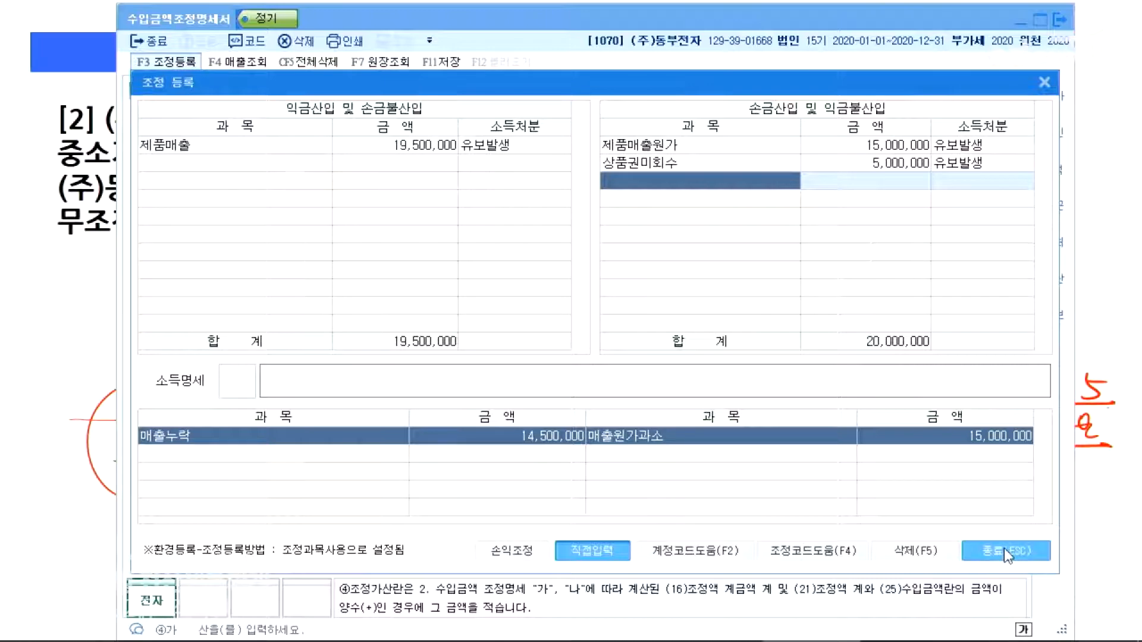
click(1020, 548)
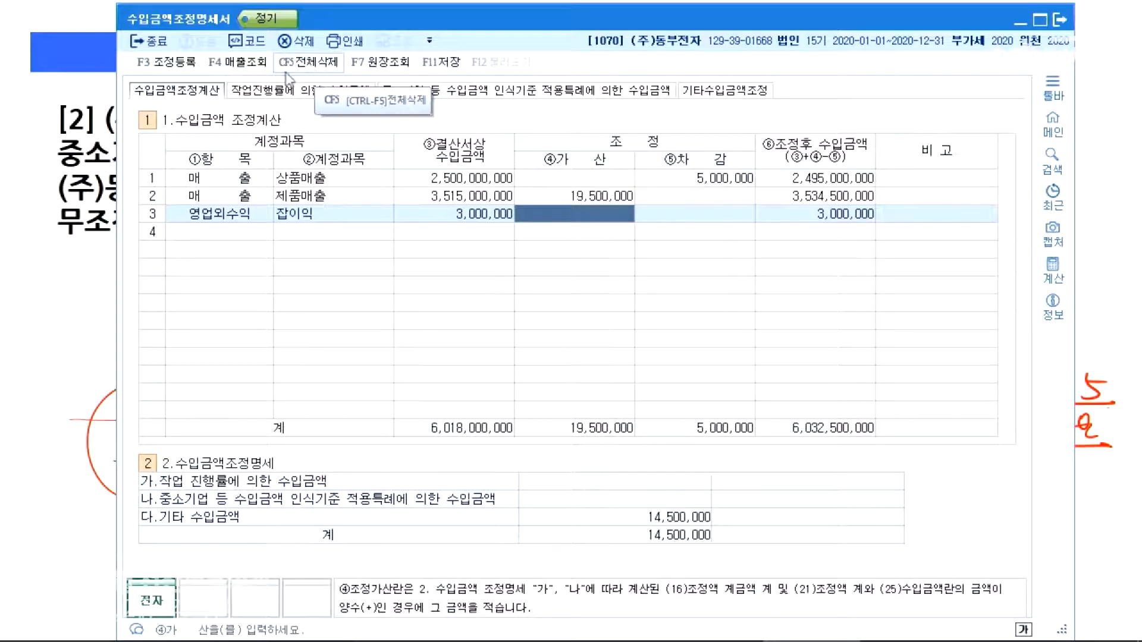
Reopen 조정 등록, review each registered adjustment's amount and 소득명세 text, and close the dialog and the 수입금액조정명세서
click(166, 62)
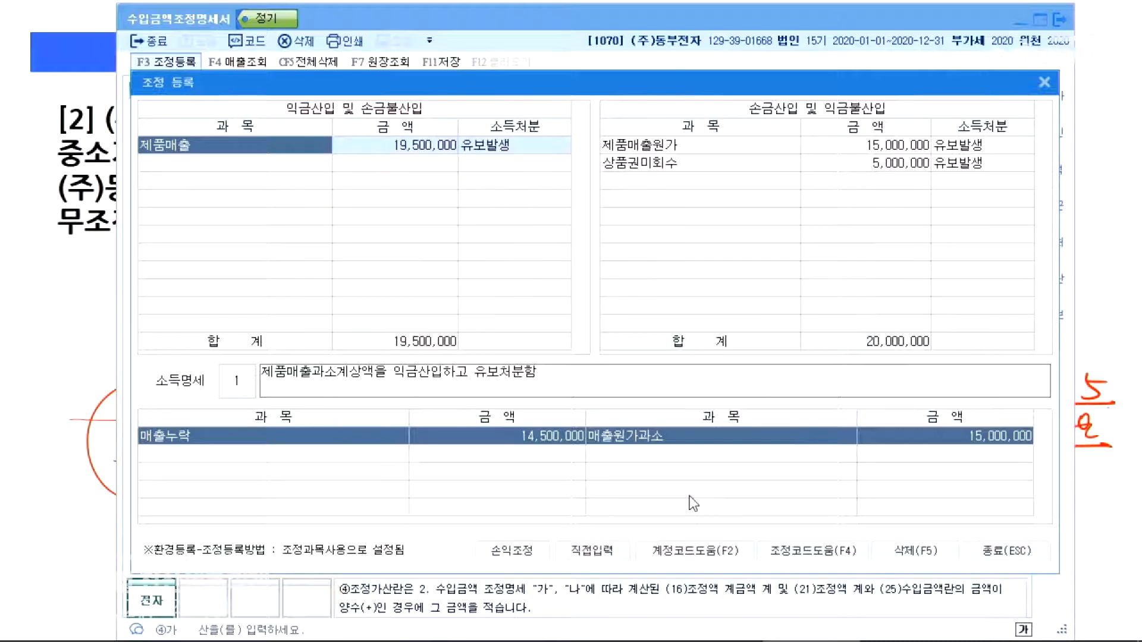
key(alt+Tab)
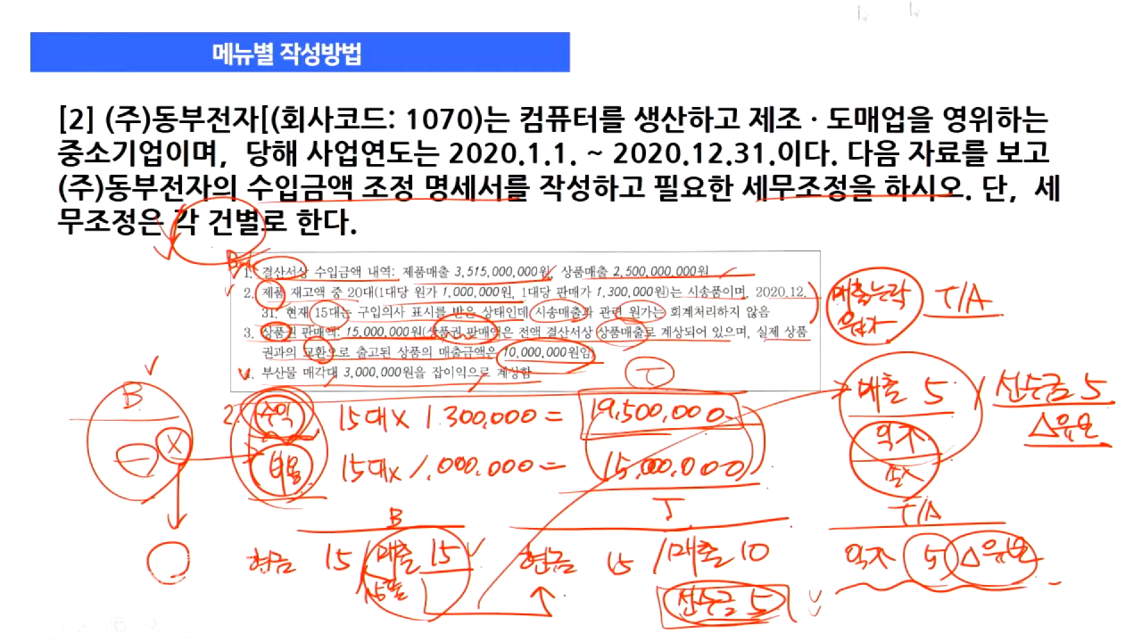
key(alt+Tab)
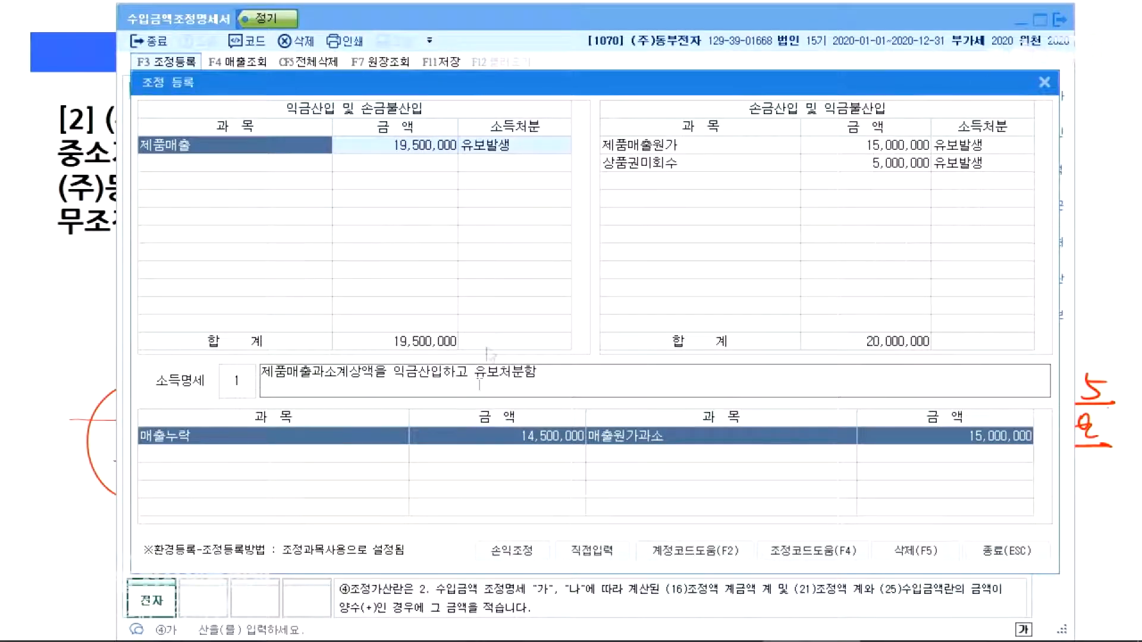
click(352, 381)
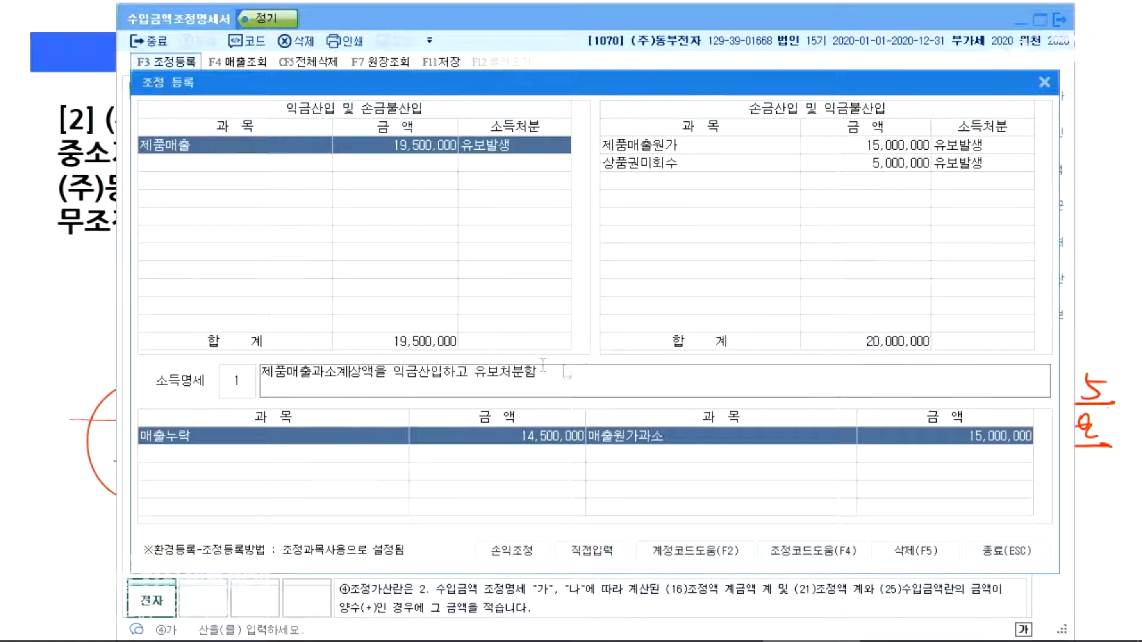
drag(263, 380, 523, 397)
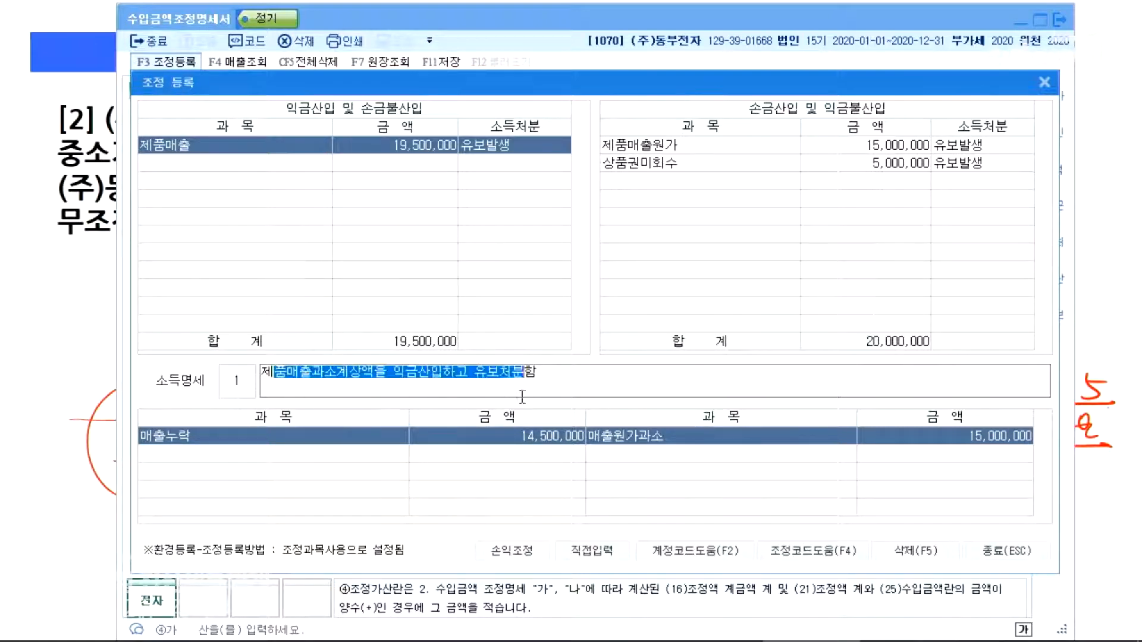
click(440, 143)
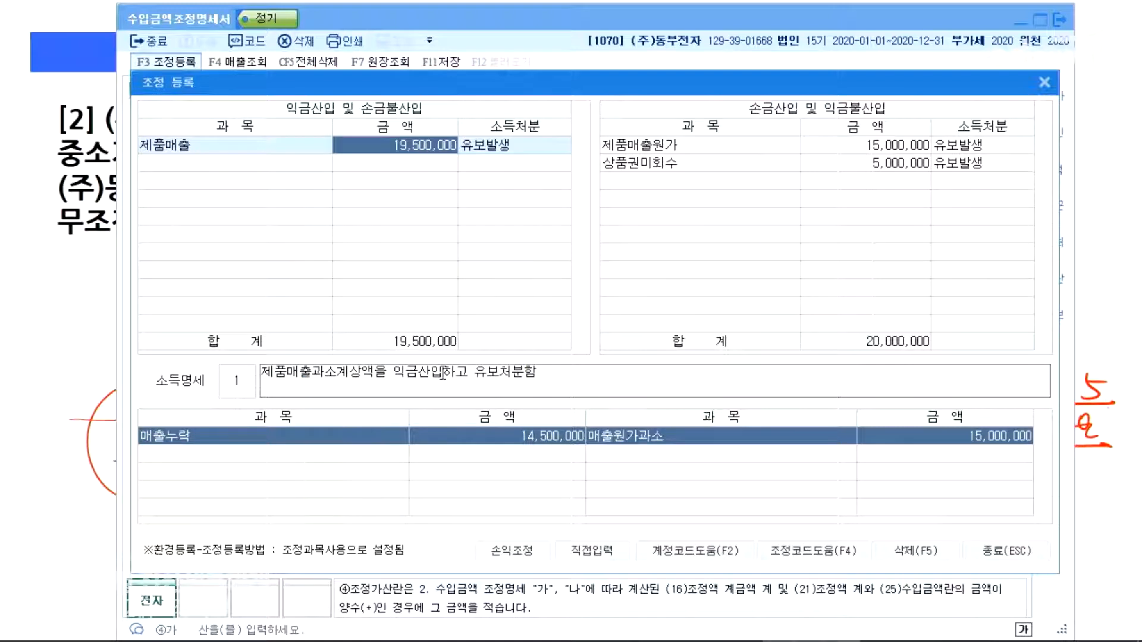
drag(442, 375, 538, 376)
click(914, 145)
click(910, 164)
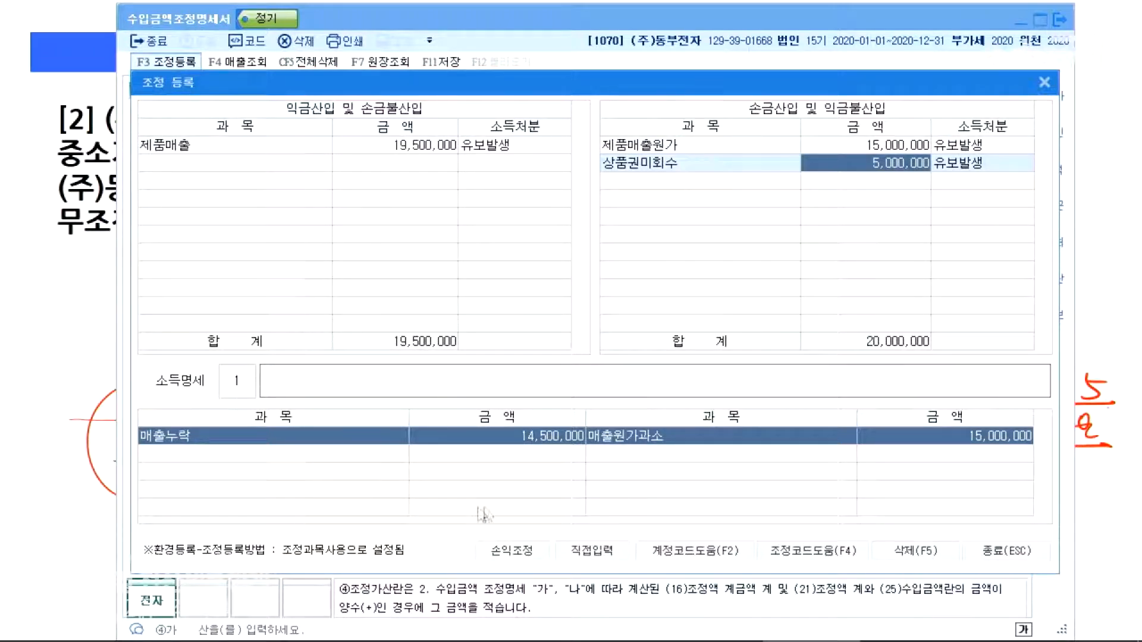
click(1045, 82)
click(1060, 21)
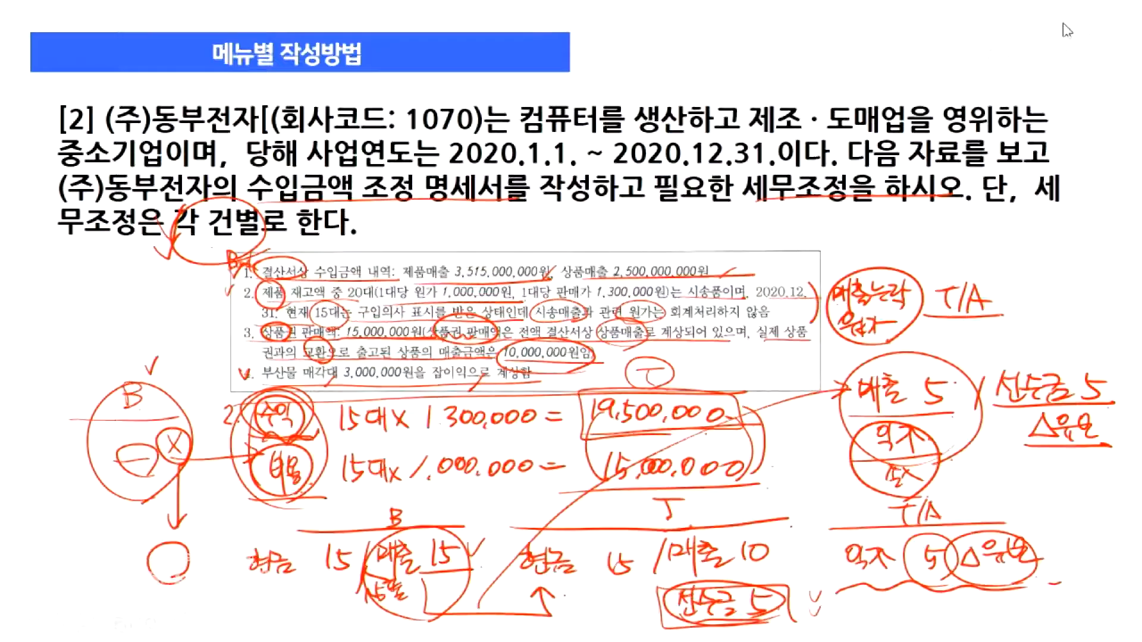
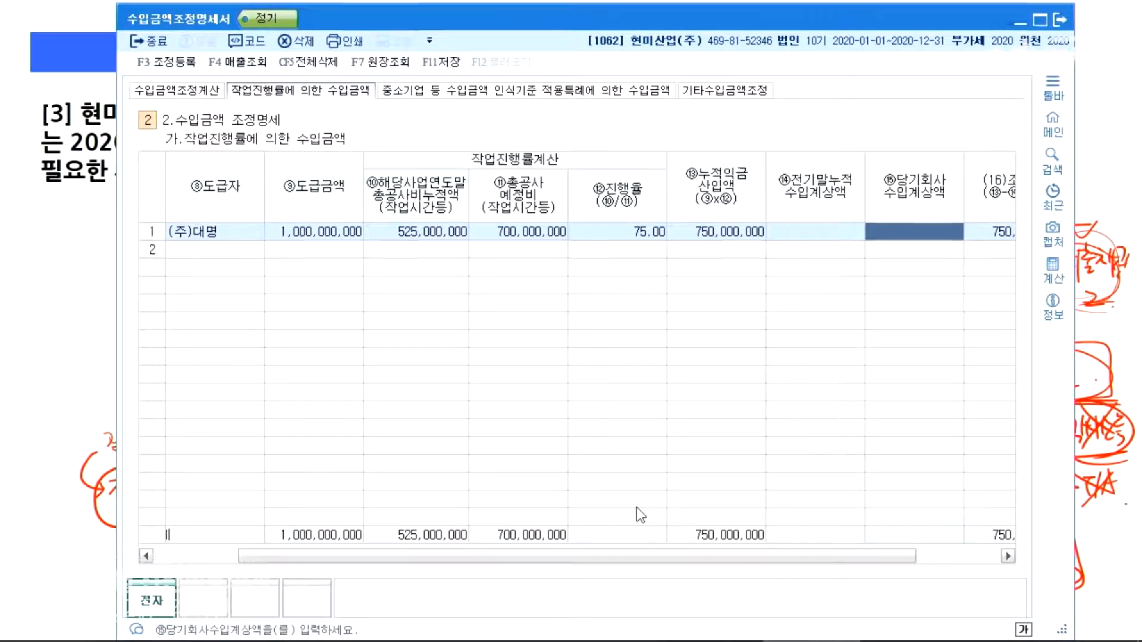
Switch to the problem [3] slide, underline 500,000,000 and 300,000,000 in the 수익계상액 row, and circle the 800,000,000 공사 매출액
key(alt+Tab)
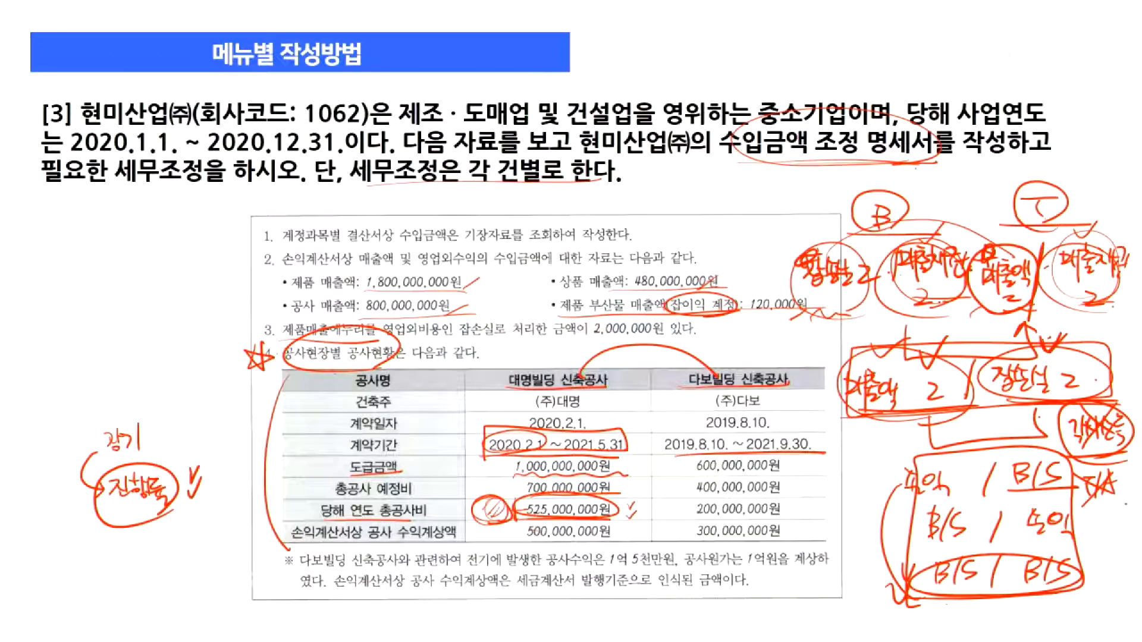
drag(508, 540, 619, 539)
drag(693, 541, 795, 540)
drag(438, 294, 478, 299)
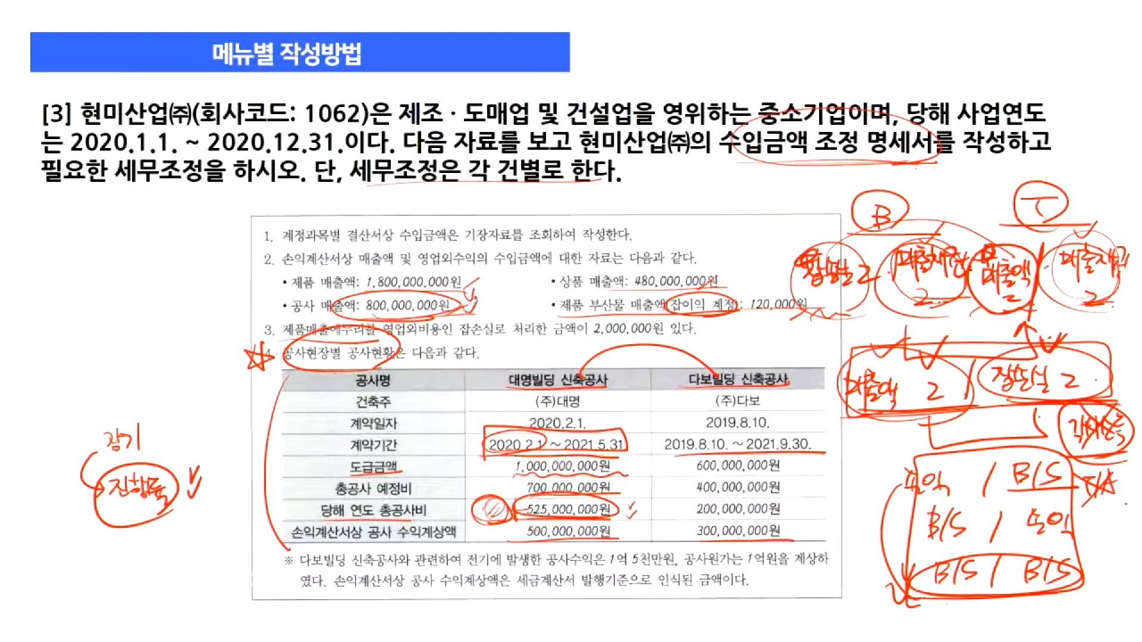
Return to KcLep and enter 500,000,000 as 당기회사수입계상액 for the (주)대명 row, checking its 조정액
key(alt+Tab)
text(500000000)
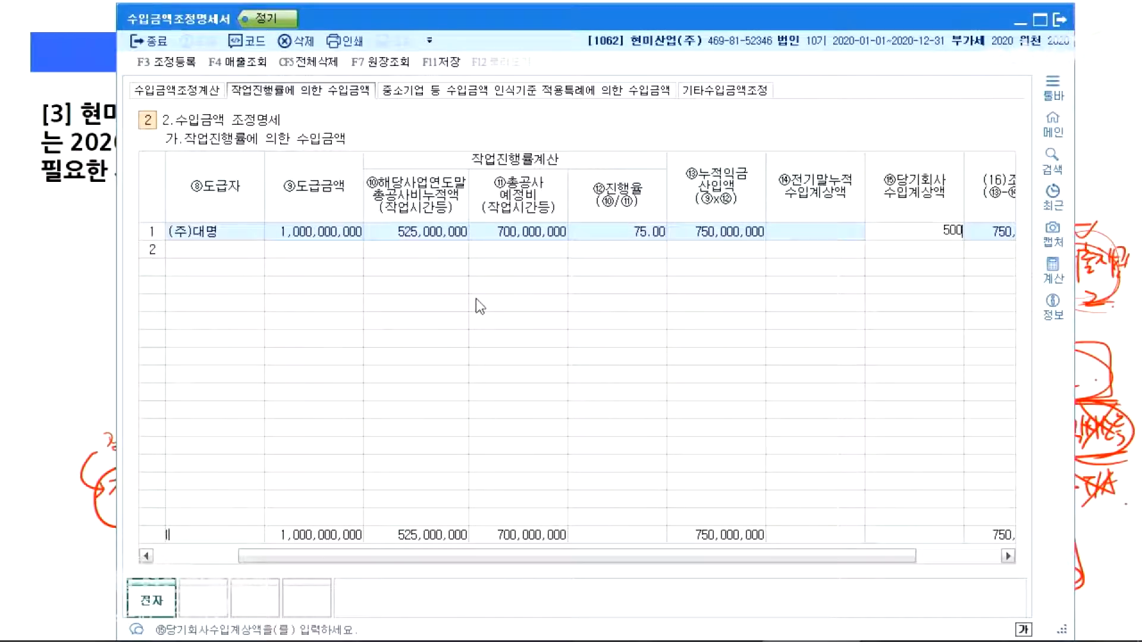
key(Return)
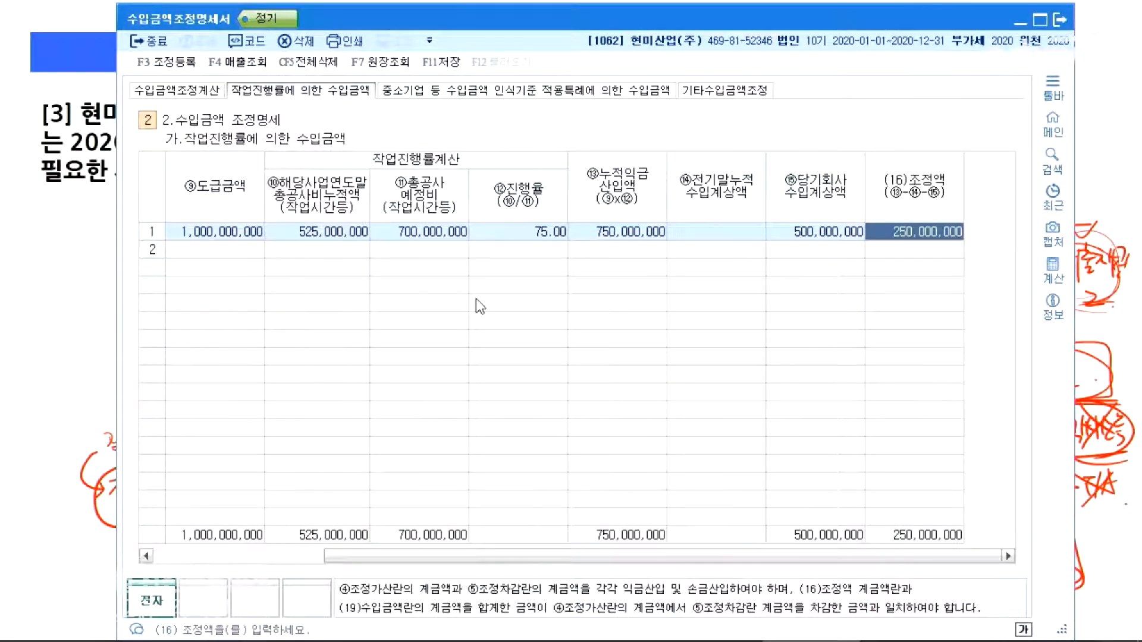
key(Left)
key(Left)
key(Return)
key(Return)
right_click(476, 298)
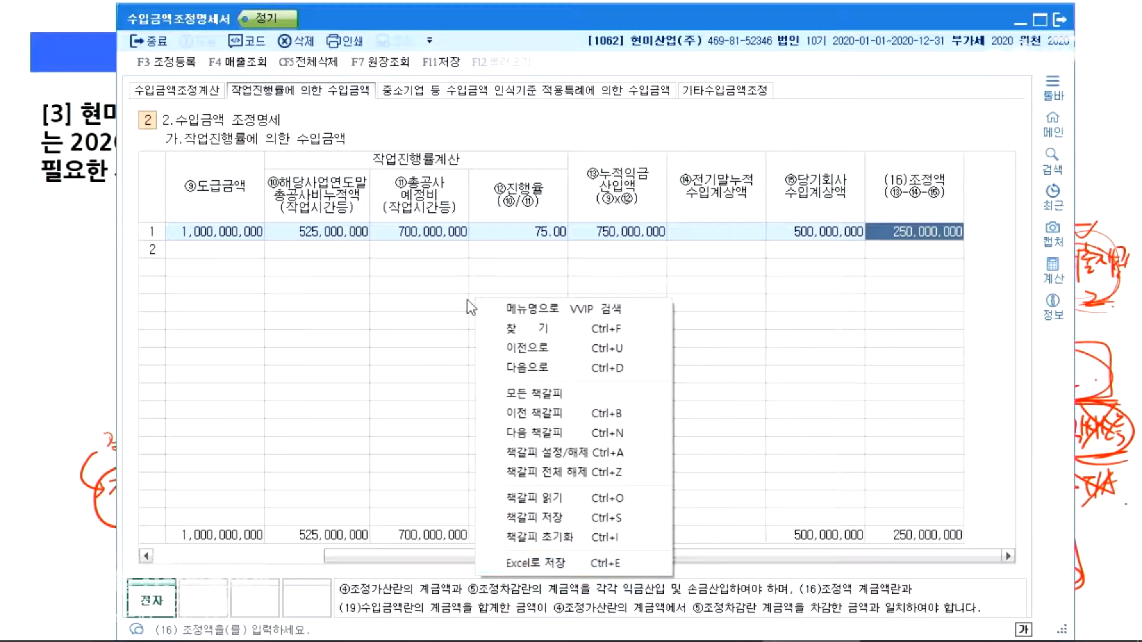
click(221, 237)
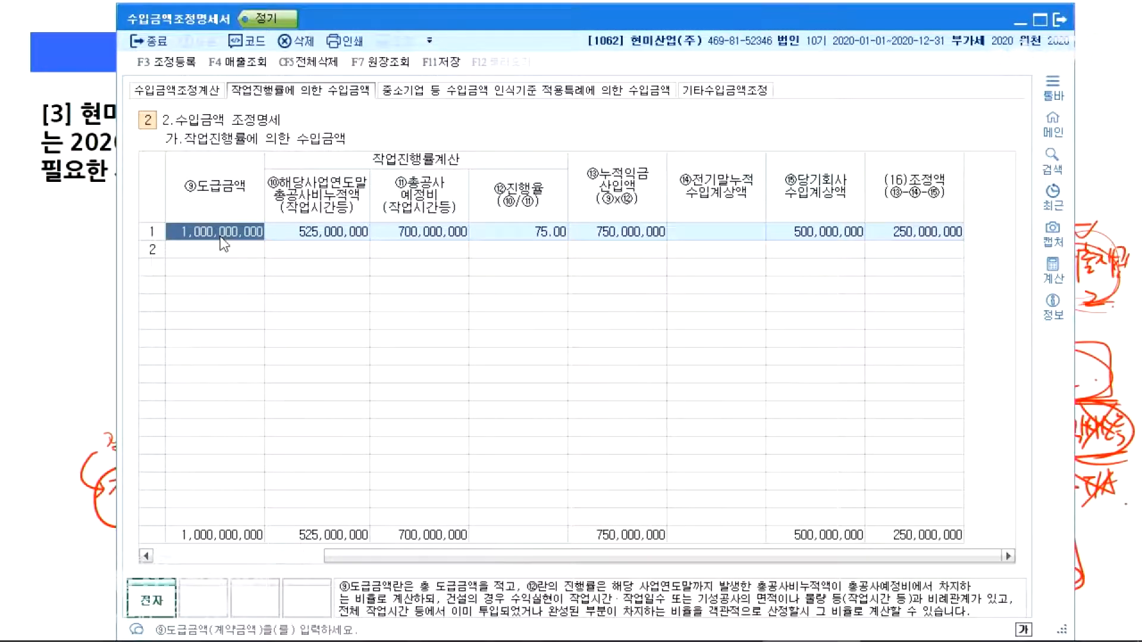
Circle 다보빌딩 신축공사 on the slide and add 다보빌딩신축공사 in row 2 of the KcLep form with (주)다보 as 도급자
key(Down)
key(alt+Tab)
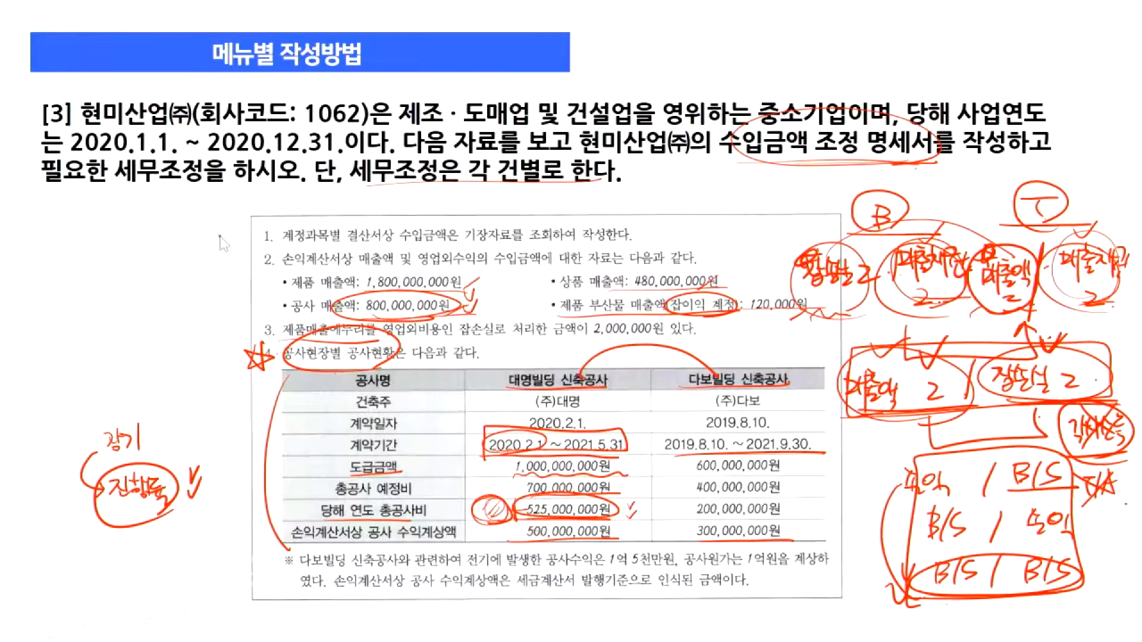
drag(664, 386, 790, 387)
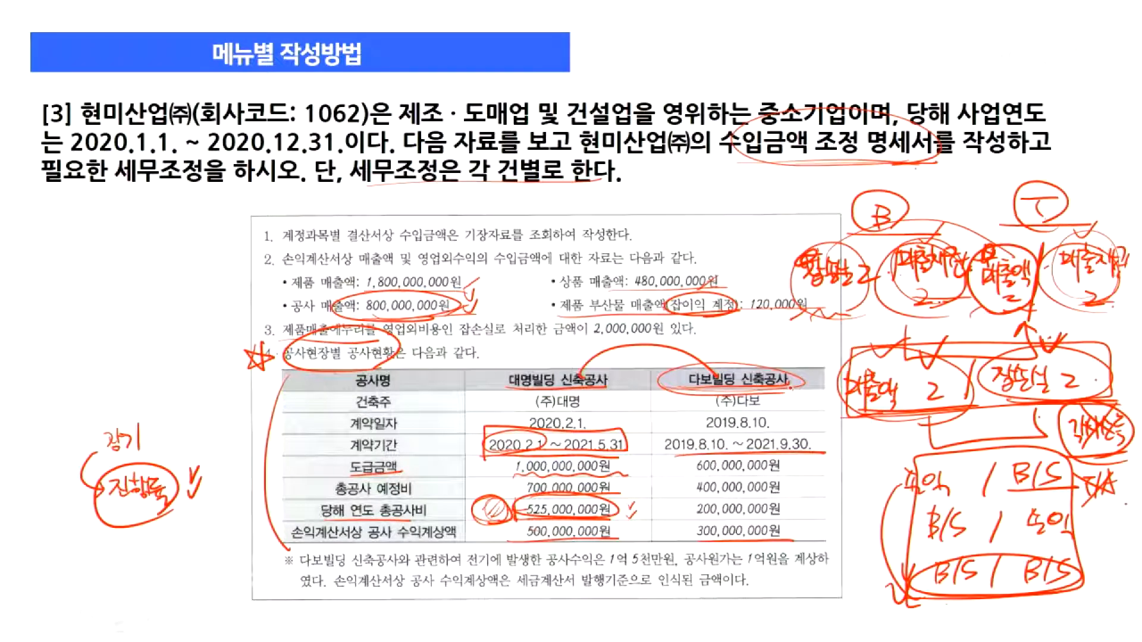
key(alt+Tab)
text(다보비)
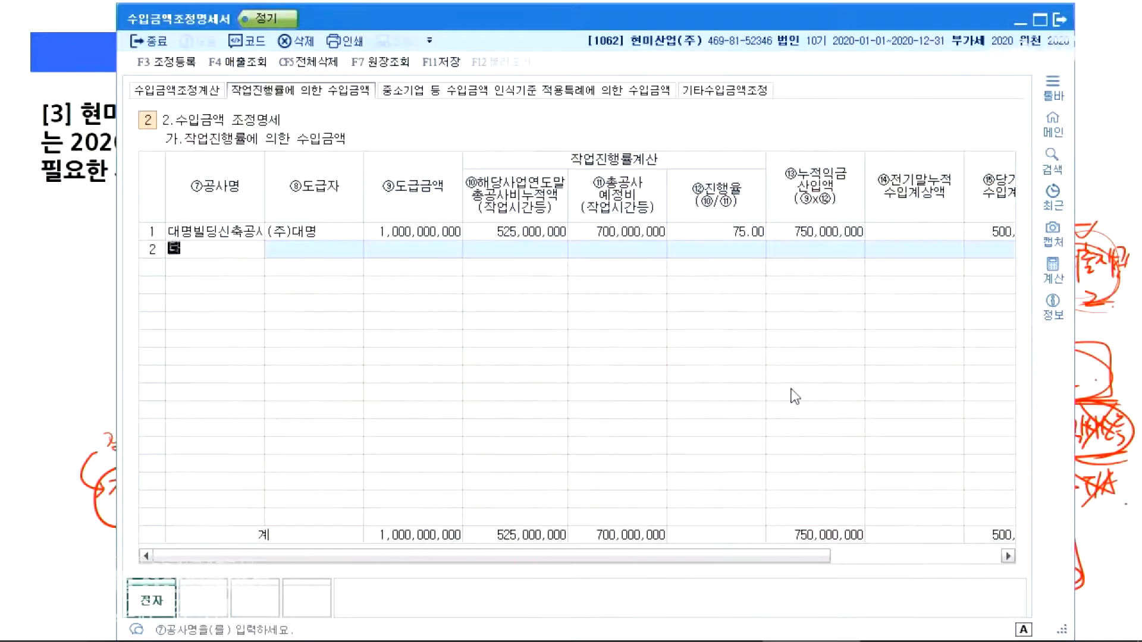
text(ㄹ딩신축공사)
key(Return)
text((주)다보)
key(Return)
On the slide, underline 다보's 600,000,000 and 200,000,000 amounts and draw a circled plus with a hatched box labelled 2019 beside them
key(alt+Tab)
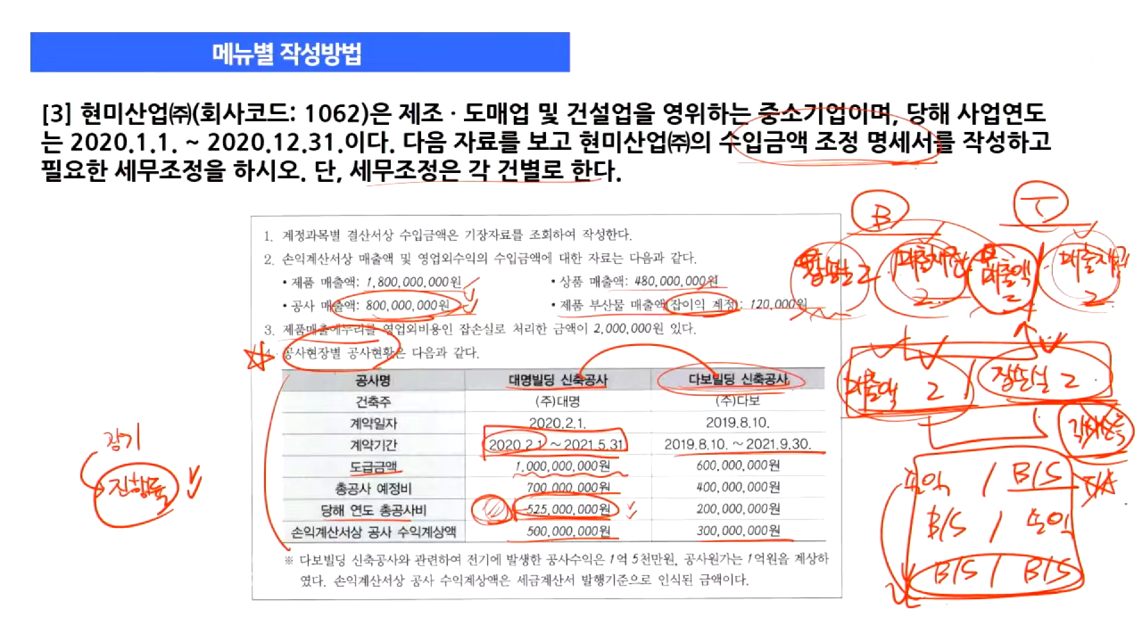
drag(684, 477, 797, 477)
drag(716, 514, 768, 515)
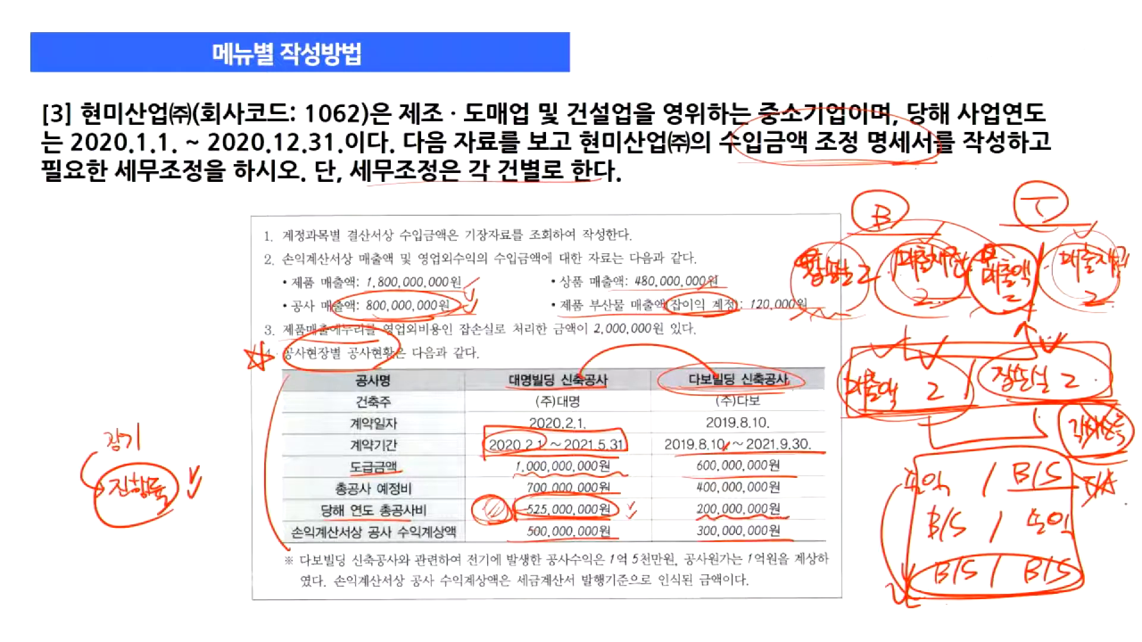
drag(792, 504, 792, 516)
drag(789, 503, 860, 516)
mouse_move(812, 502)
mouse_down()
mouse_move(857, 502)
mouse_move(857, 518)
mouse_up()
mouse_move(831, 501)
mouse_down()
mouse_move(814, 511)
mouse_move(838, 501)
mouse_up()
drag(835, 518, 842, 494)
drag(848, 478, 855, 494)
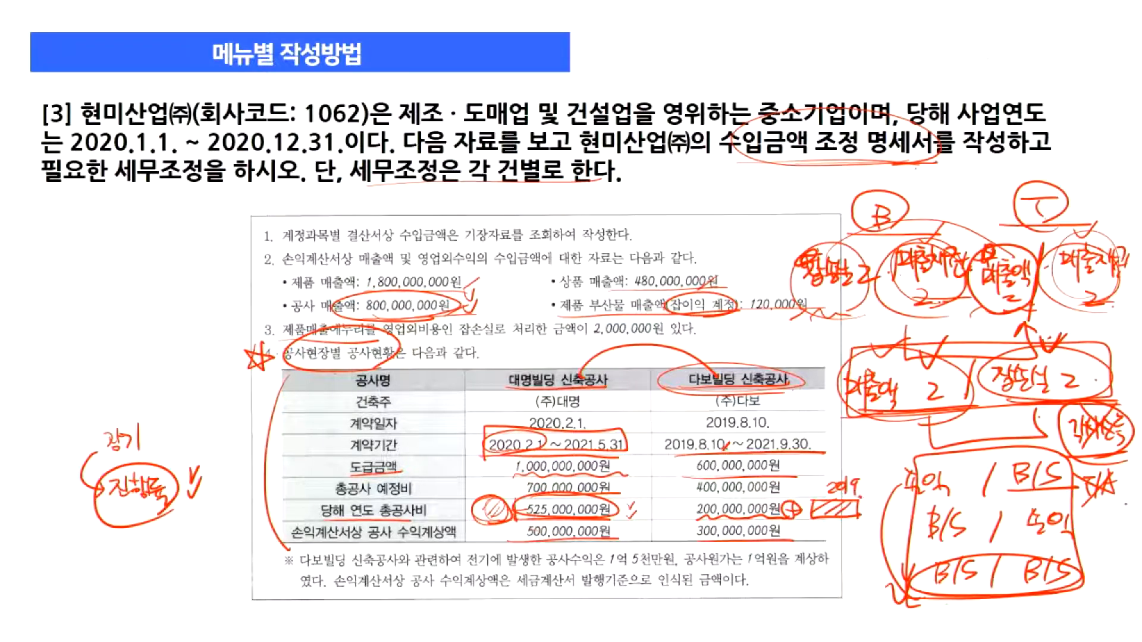
Advance to the 당기공사수익 formula slide, underline its terms, circle 당기공사수익, box 전기말 누적공사수익, and circle 공사진행률 with an arrow pointing to it
key(Right)
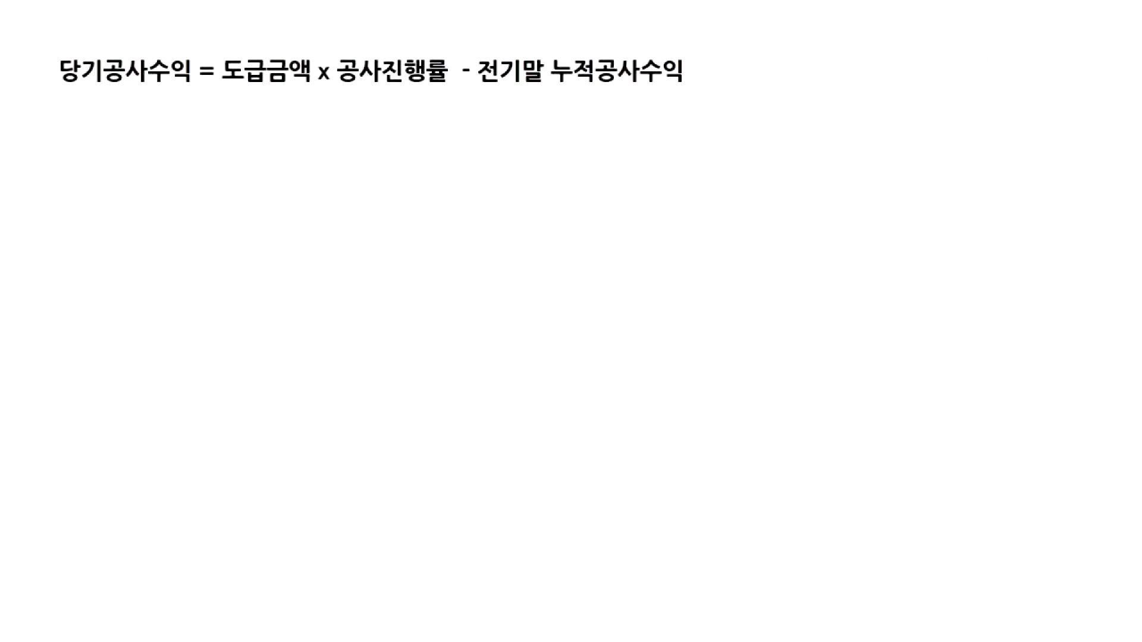
mouse_move(81, 83)
mouse_down()
mouse_move(681, 77)
mouse_move(477, 92)
mouse_up()
drag(156, 78, 148, 89)
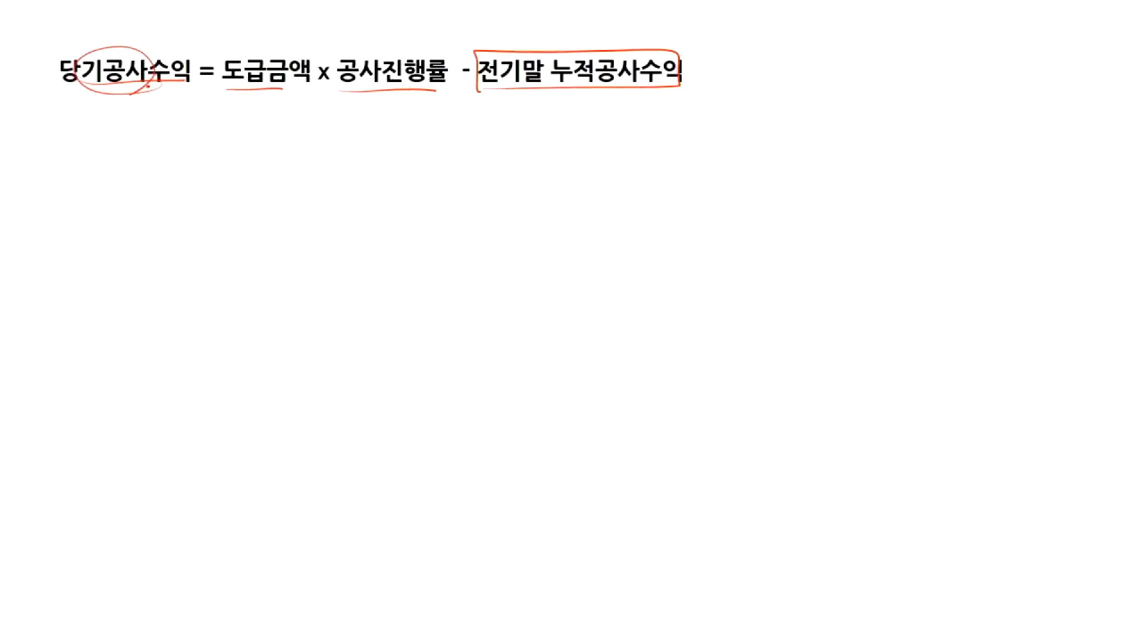
drag(347, 59, 426, 89)
drag(404, 161, 405, 96)
drag(405, 97, 391, 117)
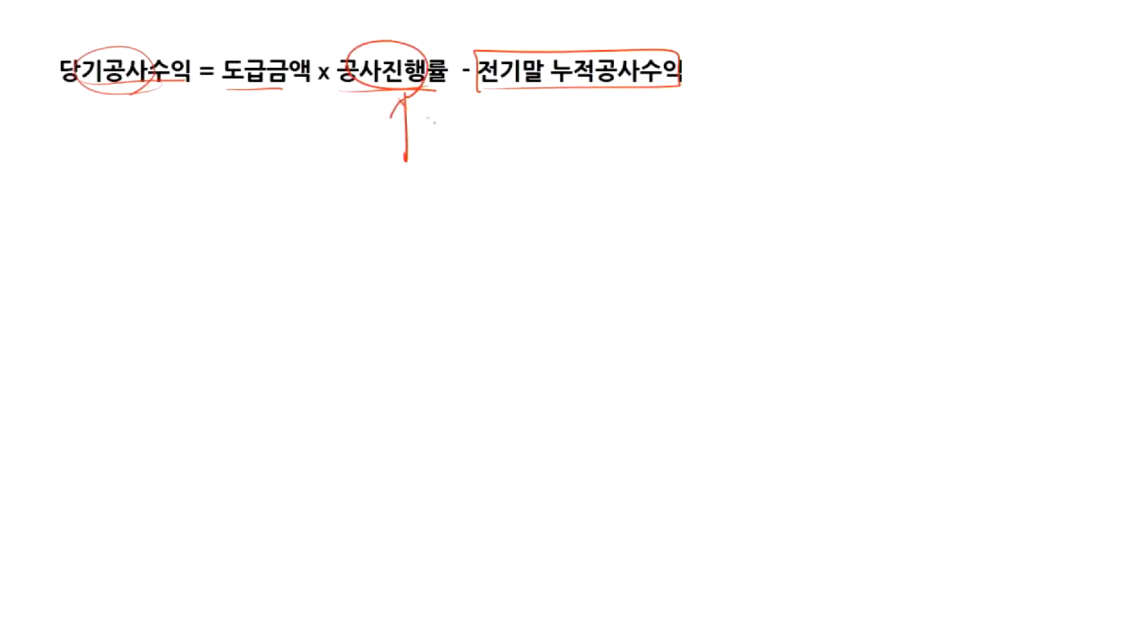
Handwrite 누적발생원가 over 총공사예정원가 with Σ공사원가 beside it, then wavy-underline 전기말 누적공사수익 and circle 당기공사수익 again
drag(340, 220, 461, 216)
mouse_move(365, 237)
mouse_down()
mouse_move(385, 263)
mouse_move(398, 243)
mouse_move(402, 268)
mouse_move(418, 244)
mouse_move(452, 266)
mouse_move(489, 245)
mouse_move(502, 260)
mouse_move(546, 248)
mouse_up()
drag(443, 220, 559, 215)
mouse_move(386, 177)
mouse_down()
mouse_move(399, 208)
mouse_move(409, 203)
mouse_up()
mouse_move(415, 189)
mouse_down()
mouse_move(450, 205)
mouse_move(461, 179)
mouse_move(467, 208)
mouse_move(561, 178)
mouse_move(568, 203)
mouse_move(591, 196)
mouse_move(599, 176)
mouse_move(639, 196)
mouse_move(657, 191)
mouse_up()
drag(502, 108, 678, 94)
mouse_move(167, 119)
mouse_down()
mouse_move(64, 90)
mouse_move(197, 37)
mouse_up()
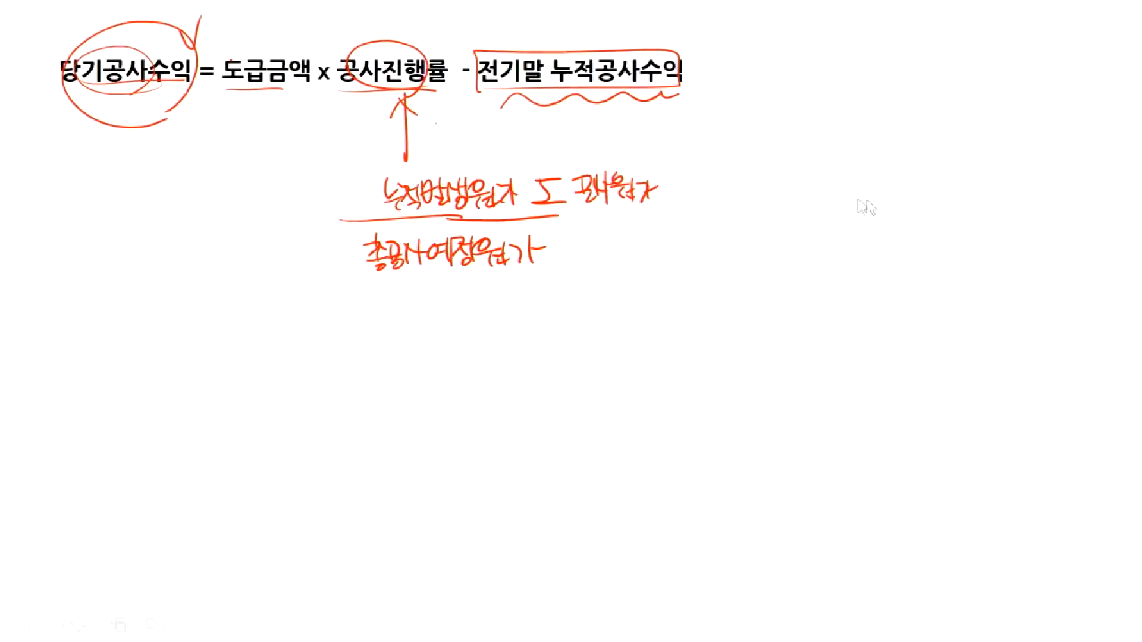
Return to KcLep and enter 600,000,000 as 도급금액 in the 다보빌딩신축공사 row
scroll(778, 394, up, 1)
key(alt+Tab)
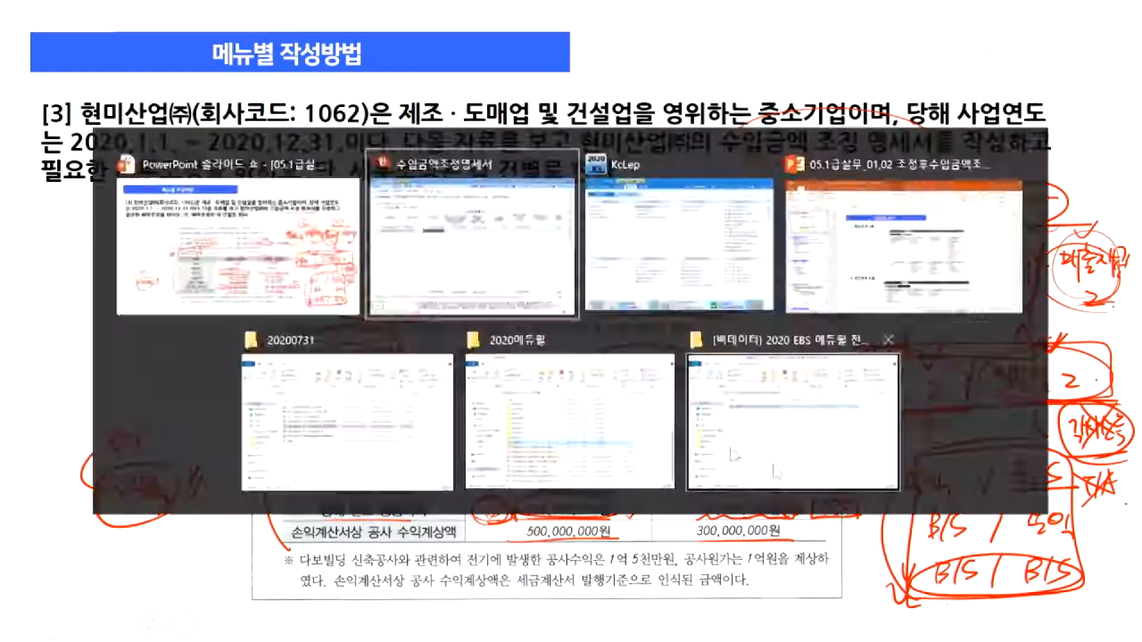
key(alt+Tab)
key(alt+Tab)
text(600,000,000)
key(Return)
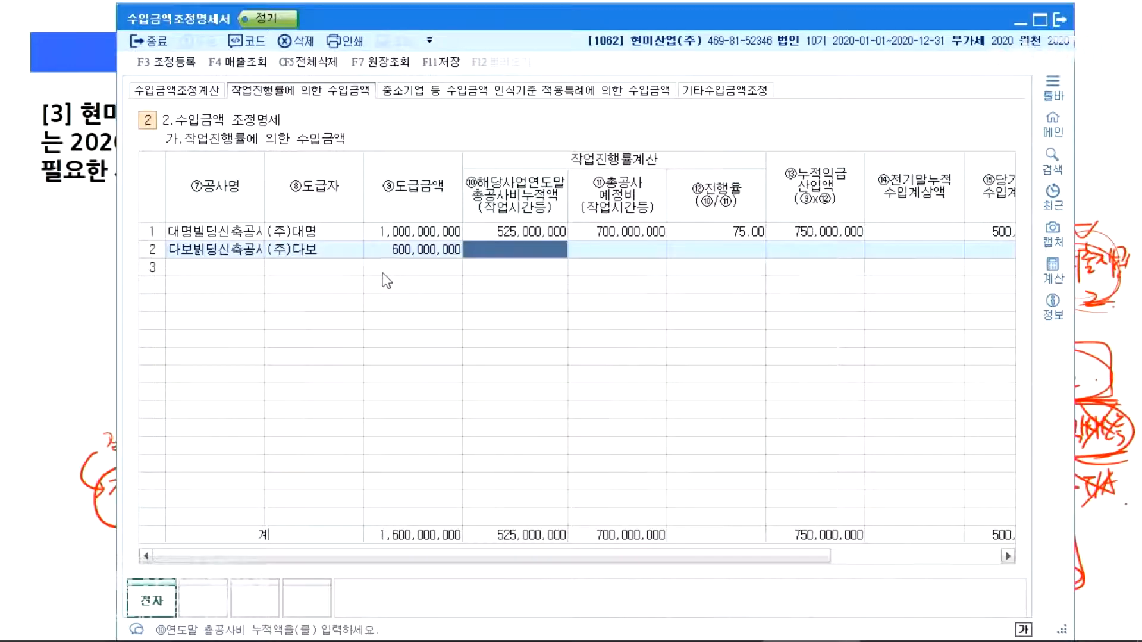
On the problem [3] slide, underline 200,000,000, circle 공사수익, 1억 5천만원 and 1억원 in the 다보빌딩 note, and link the current and prior-year costs
key(alt+Tab)
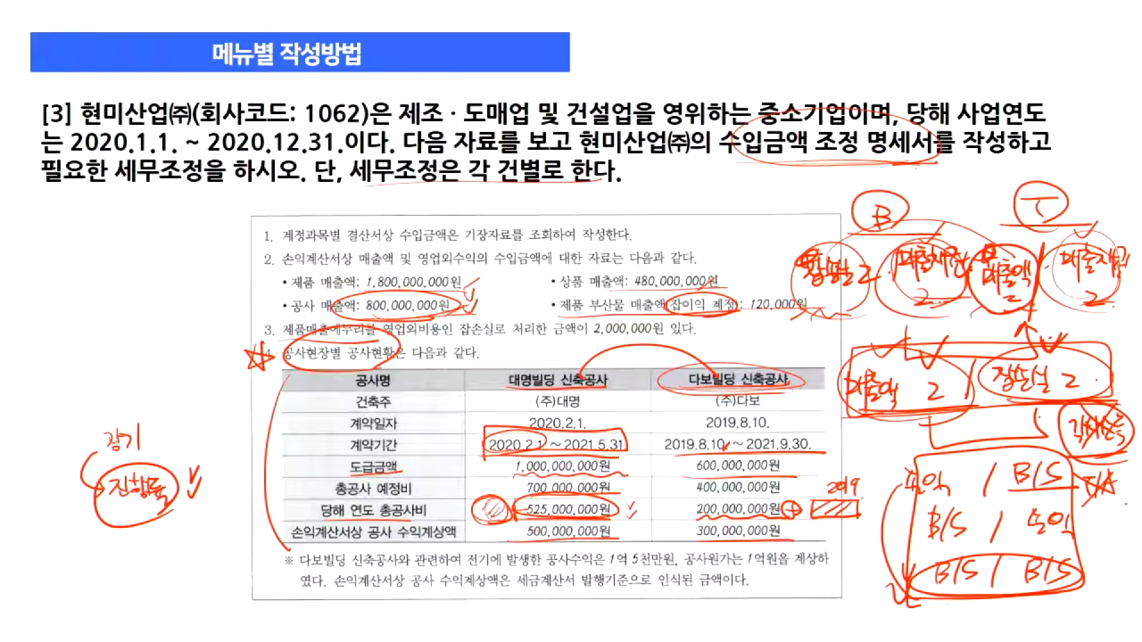
drag(693, 520, 784, 519)
drag(463, 571, 676, 567)
drag(613, 550, 610, 551)
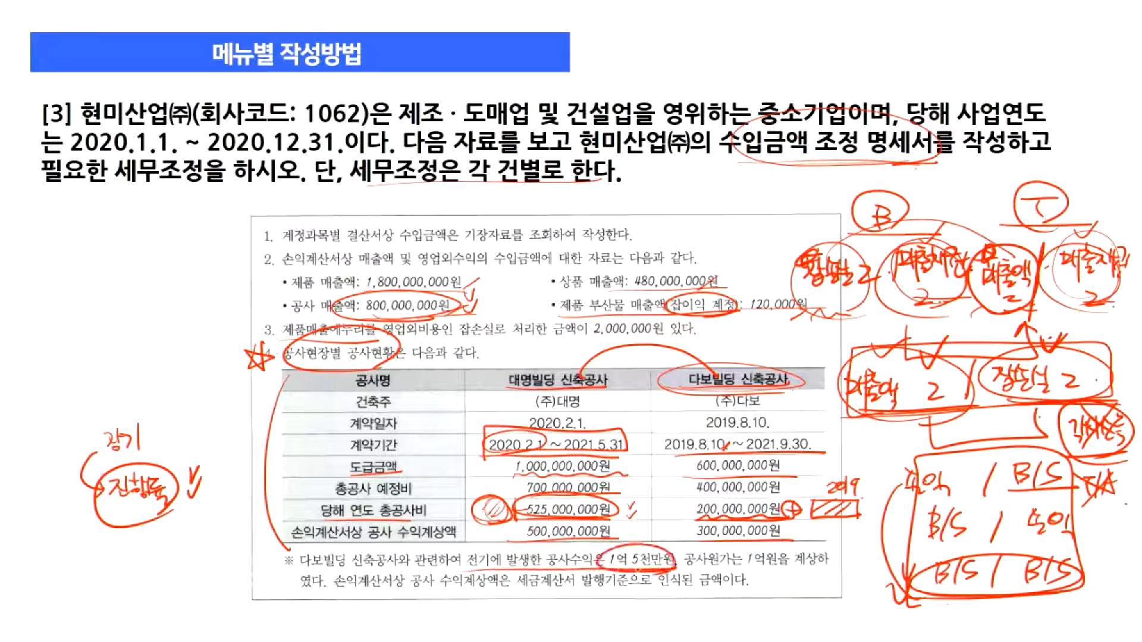
mouse_move(539, 559)
mouse_down()
mouse_move(589, 548)
mouse_move(555, 573)
mouse_move(551, 551)
mouse_up()
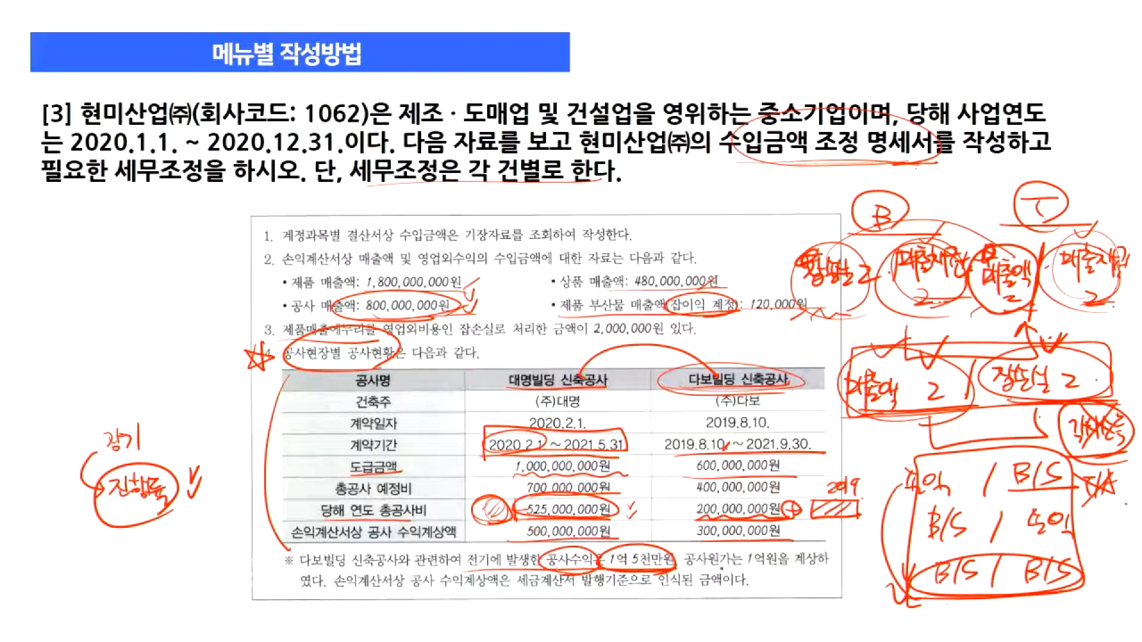
drag(684, 568, 830, 562)
drag(694, 516, 685, 566)
mouse_move(773, 572)
mouse_down()
mouse_move(767, 545)
mouse_move(779, 570)
mouse_up()
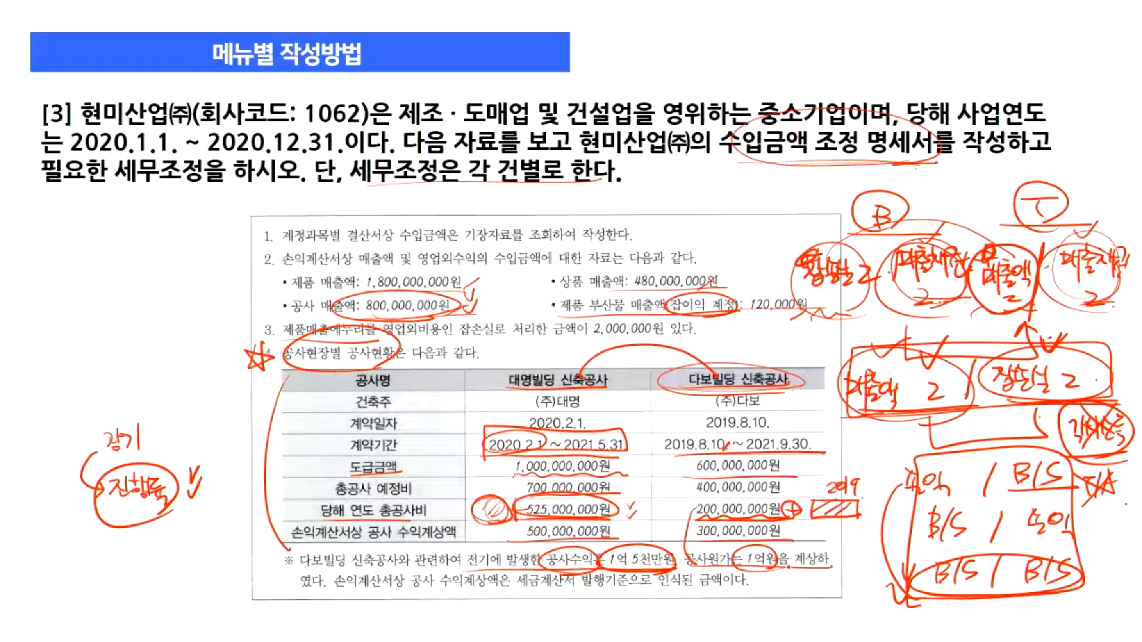
In KcLep's (주)다보 row, enter 300,000,000 as 해당사업연도말 총공사비누적액 and 400,000,000 as 총공사예정비, and advance to 전기말누적수입계상액
key(alt+Tab)
text(300000000)
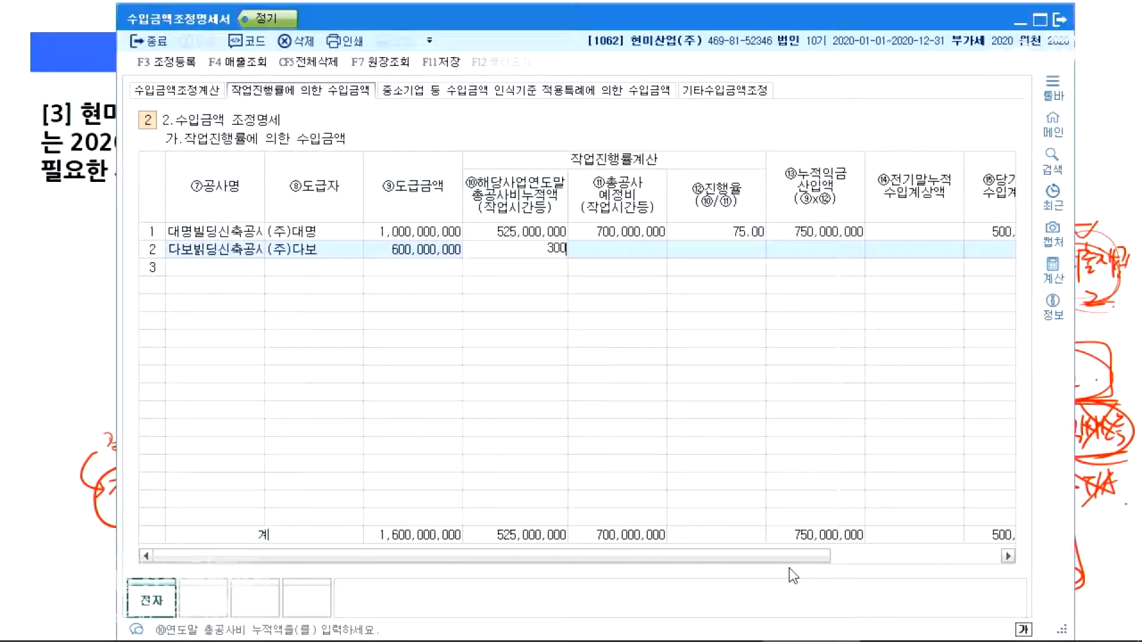
key(Return)
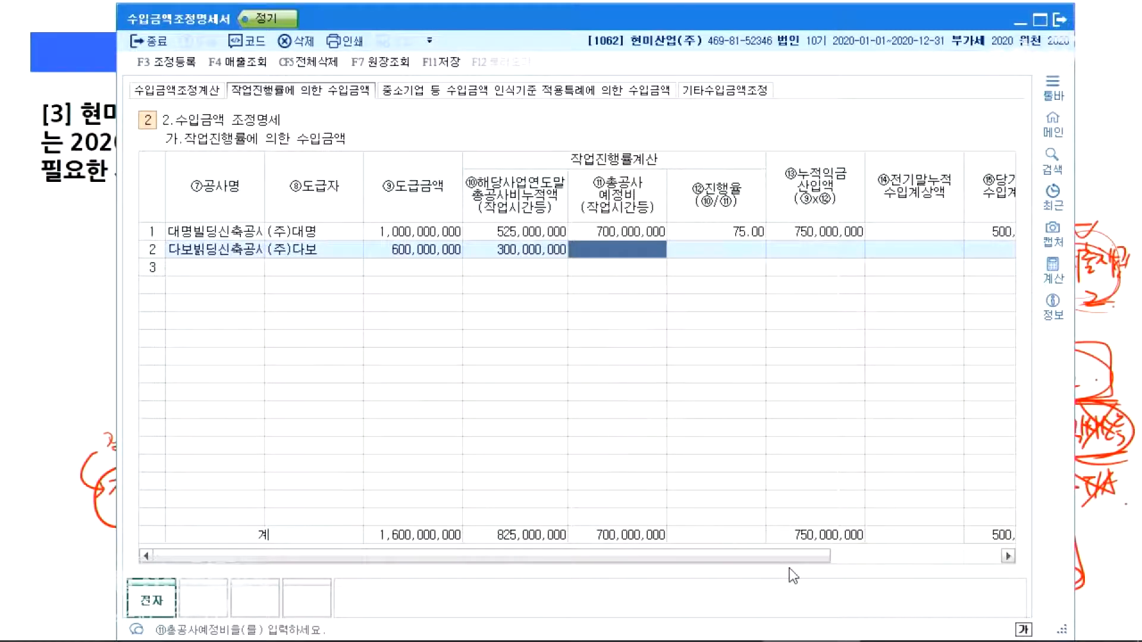
key(alt+Tab)
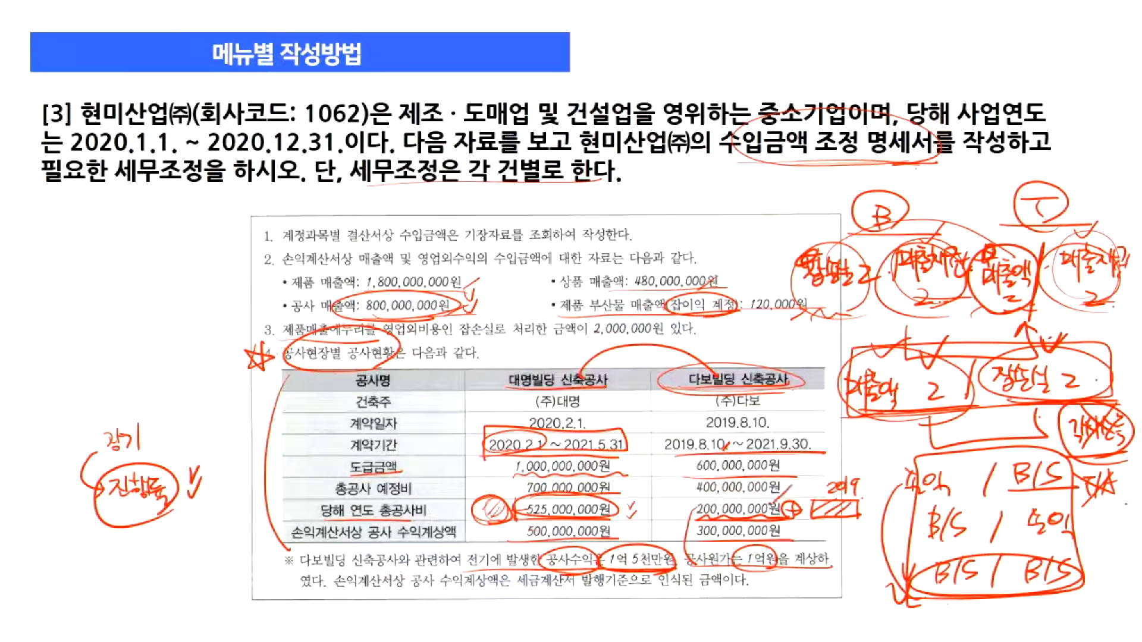
key(alt+Tab)
text(400,000,000)
key(Return)
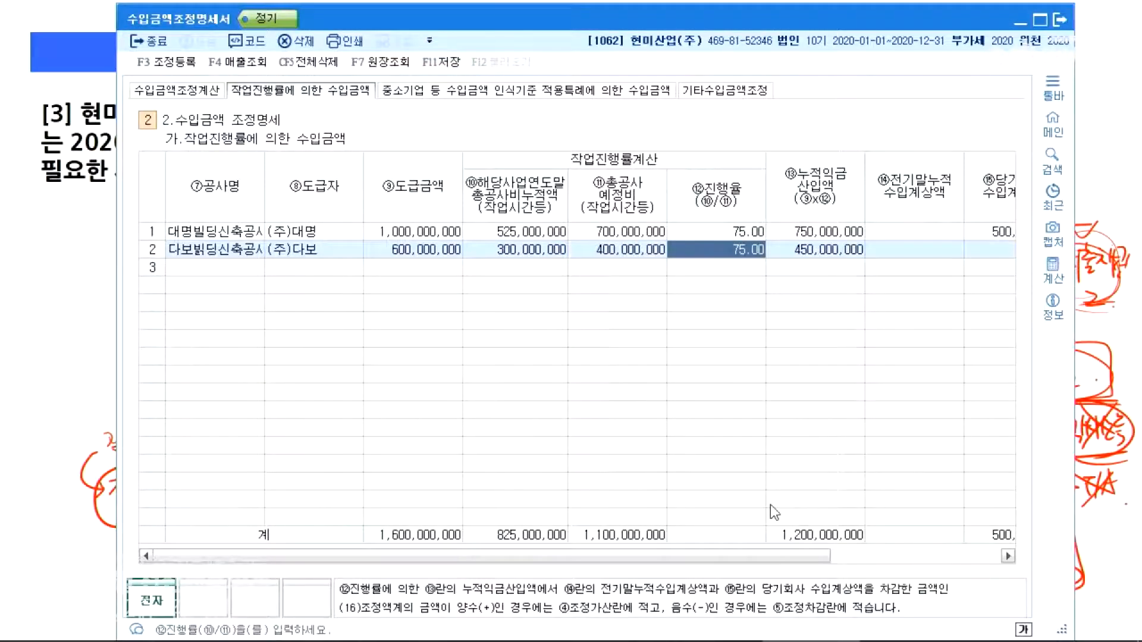
key(Return)
key(Return)
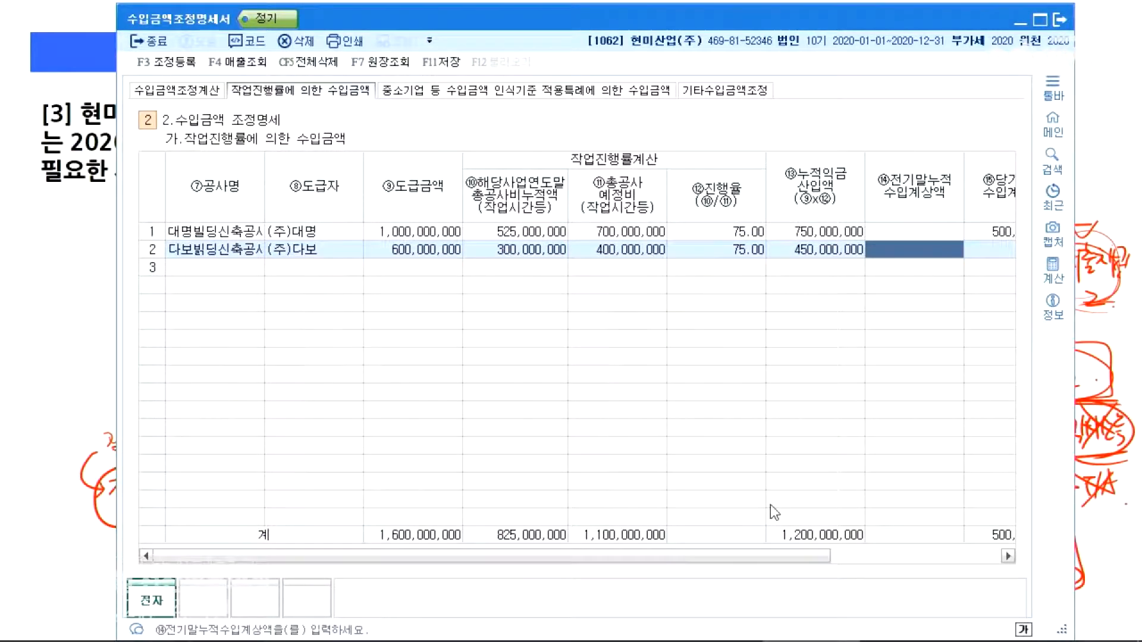
Tick 1억 5천만원 on the slide and enter 150,000,000 as 전기말누적수입계상액 for (주)다보 in KcLep
key(alt+Tab)
drag(652, 542, 673, 534)
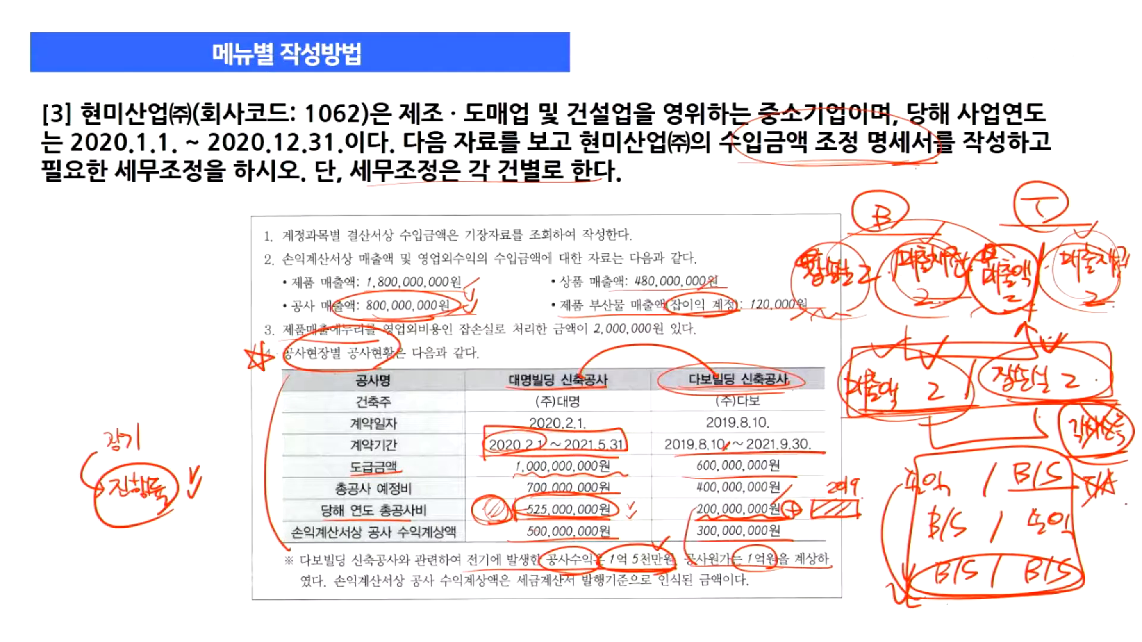
key(alt+Tab)
text(150000000)
key(Return)
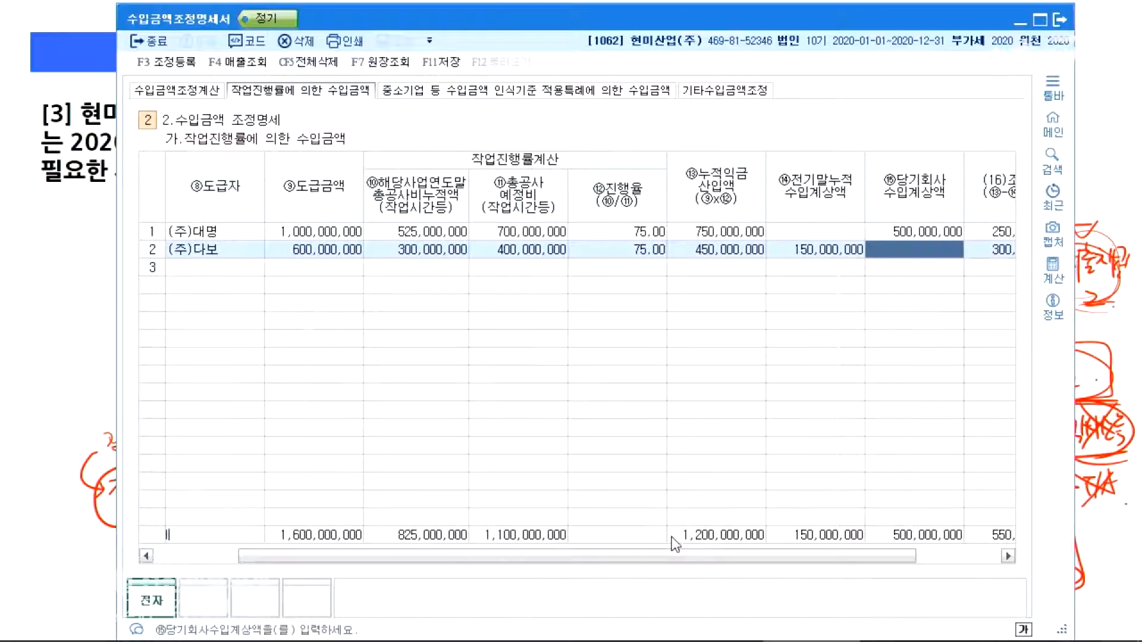
Underline 다보's 300,000,000 수익계상액 on the slide and enter 300,000,000 as its 당기회사수입계상액 in KcLep
key(alt+Tab)
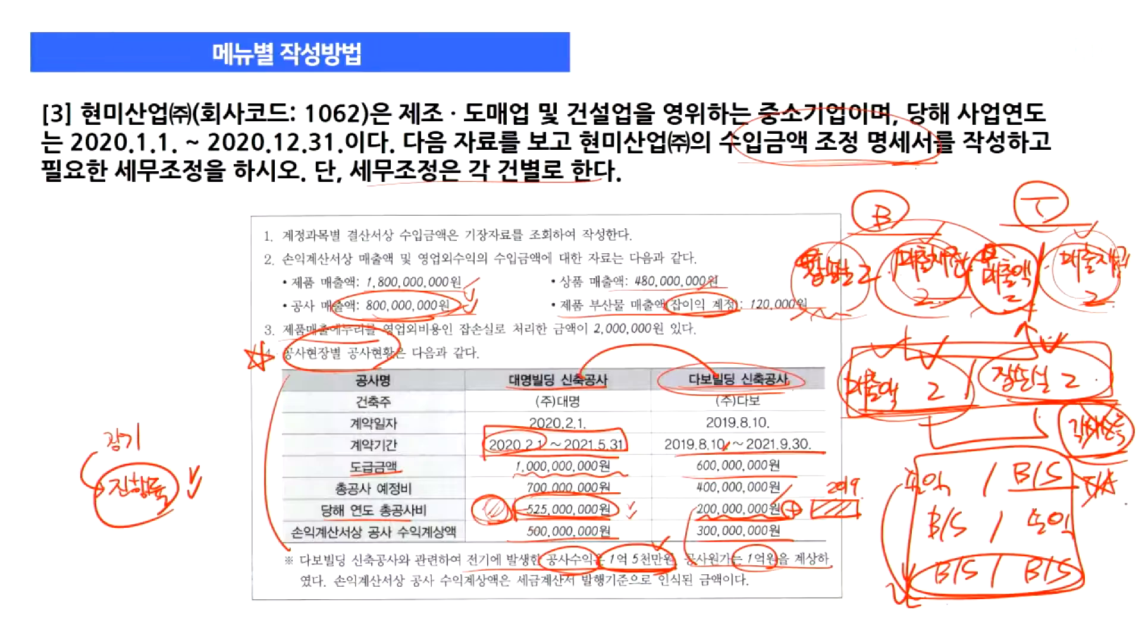
drag(691, 545, 797, 536)
key(alt+Tab)
text(300,000,000)
key(Return)
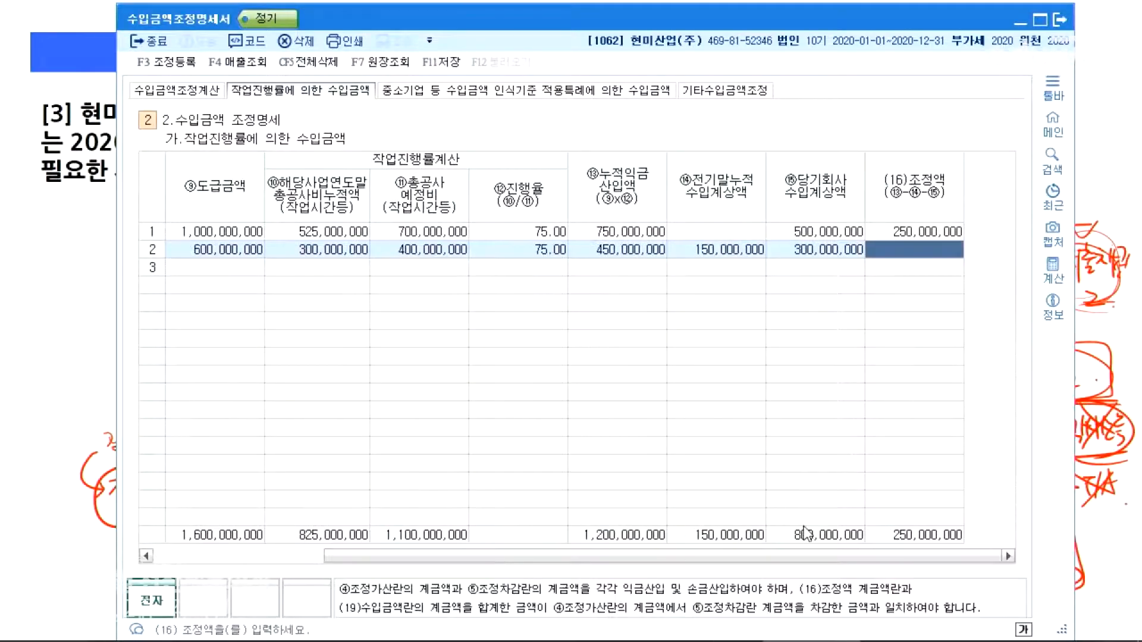
Examine the 다보 row's 누적익금산입액, 전기말누적수입계상액 and 당기회사수입계상액, and compare the 조정액 of both construction rows
key(Left)
key(Left)
key(Left)
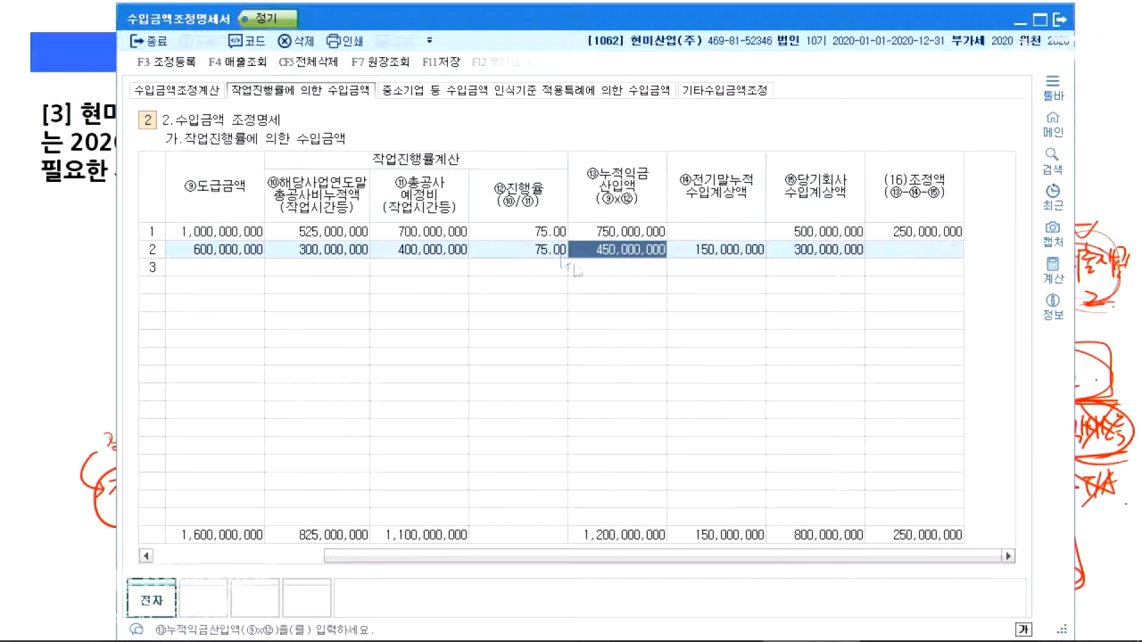
click(537, 266)
click(958, 251)
click(831, 249)
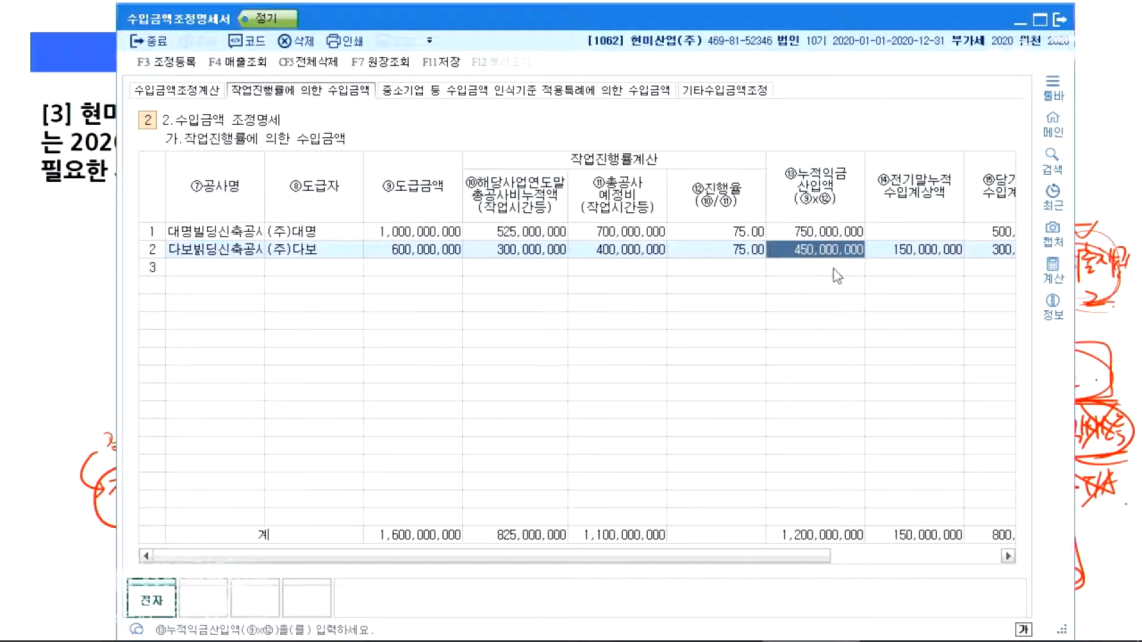
click(936, 251)
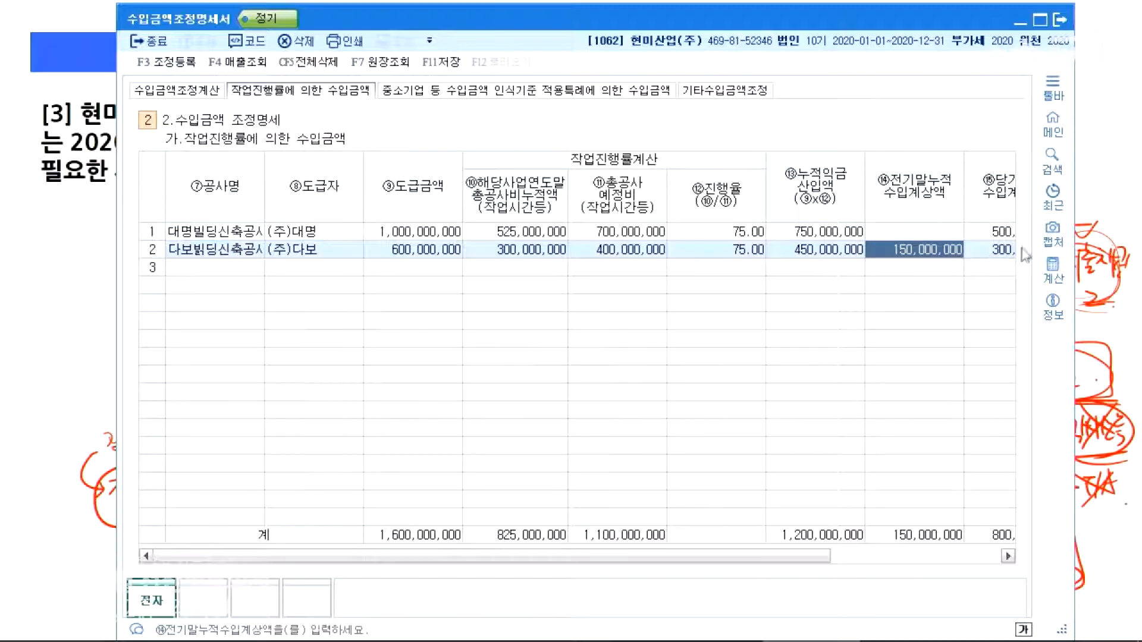
click(999, 251)
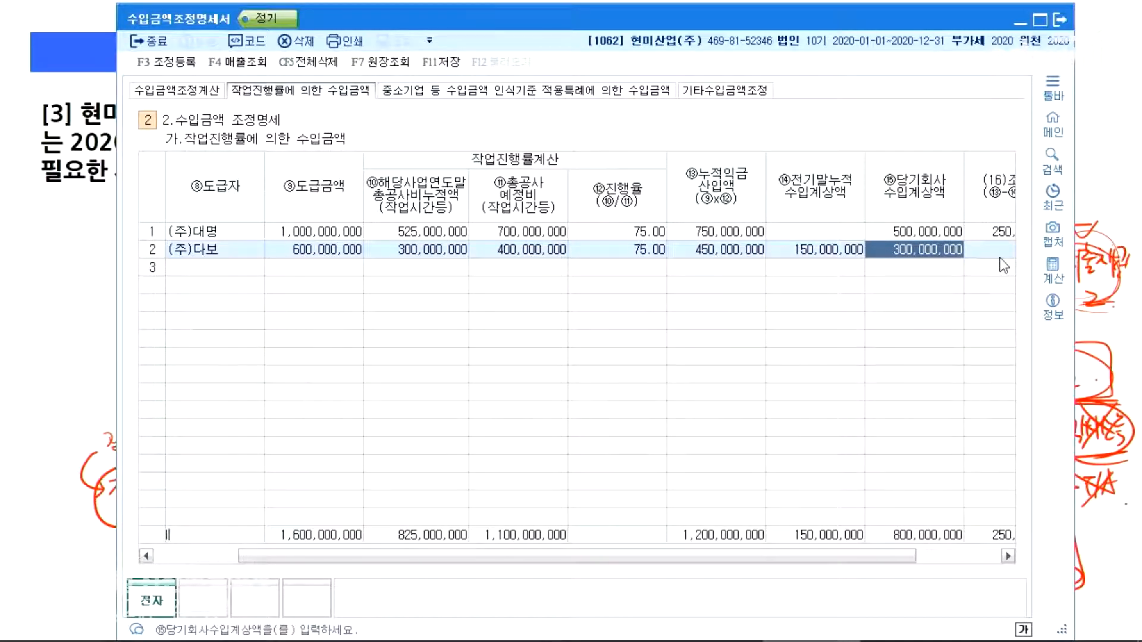
click(1004, 232)
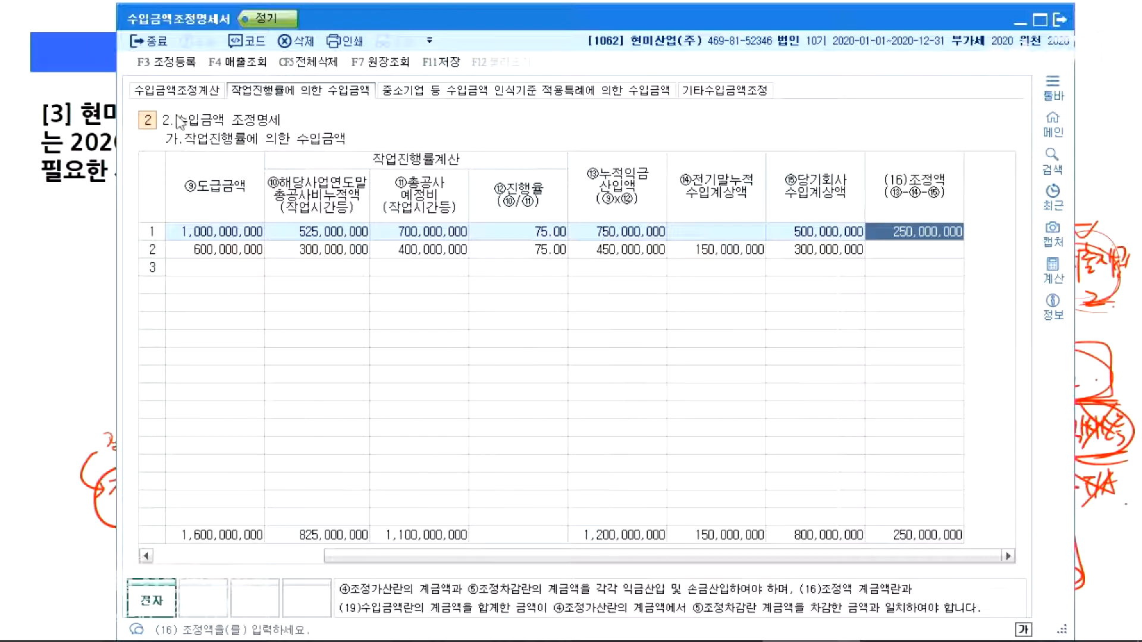
Open 수입금액조정계산 and review the 공사매출 row's 결산서상 수입금액, 가산 and 조정후 수입금액
click(178, 90)
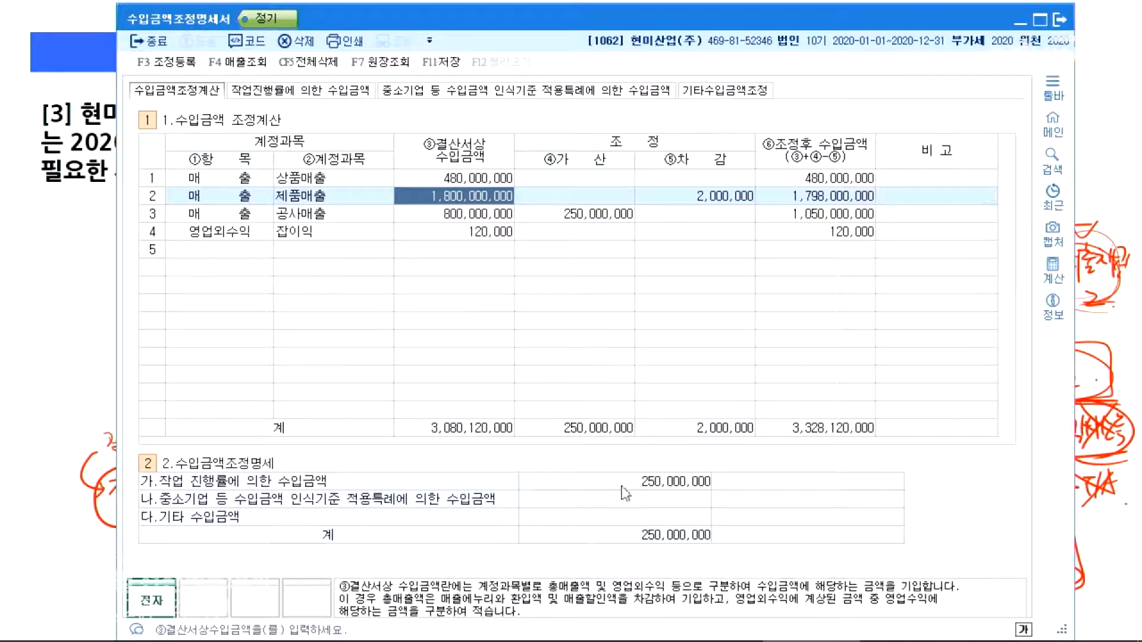
click(589, 221)
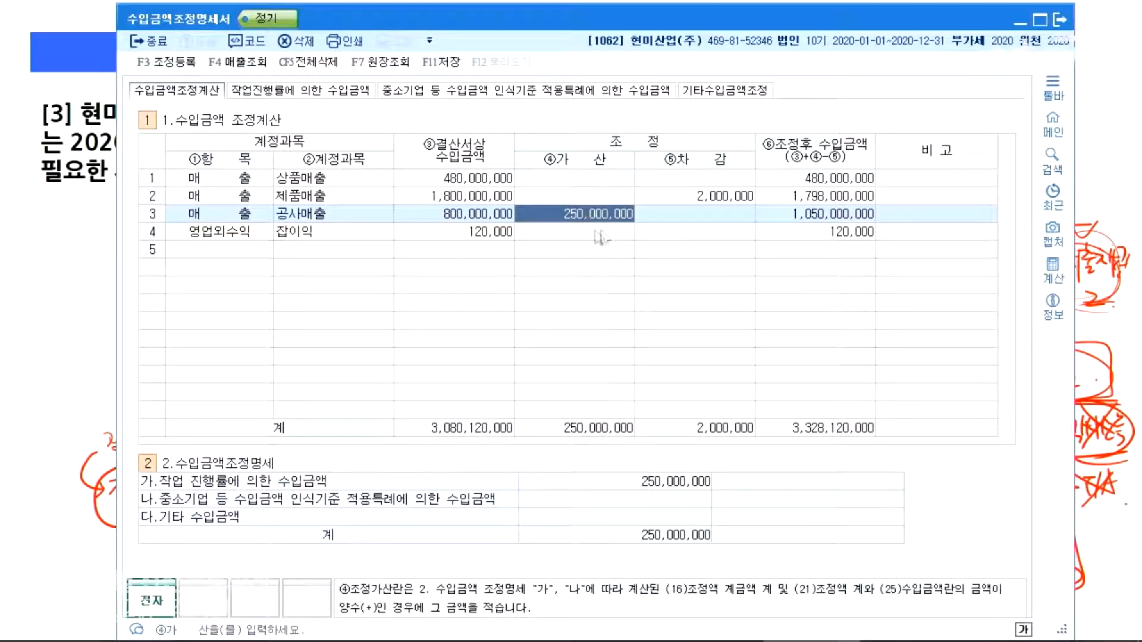
click(463, 215)
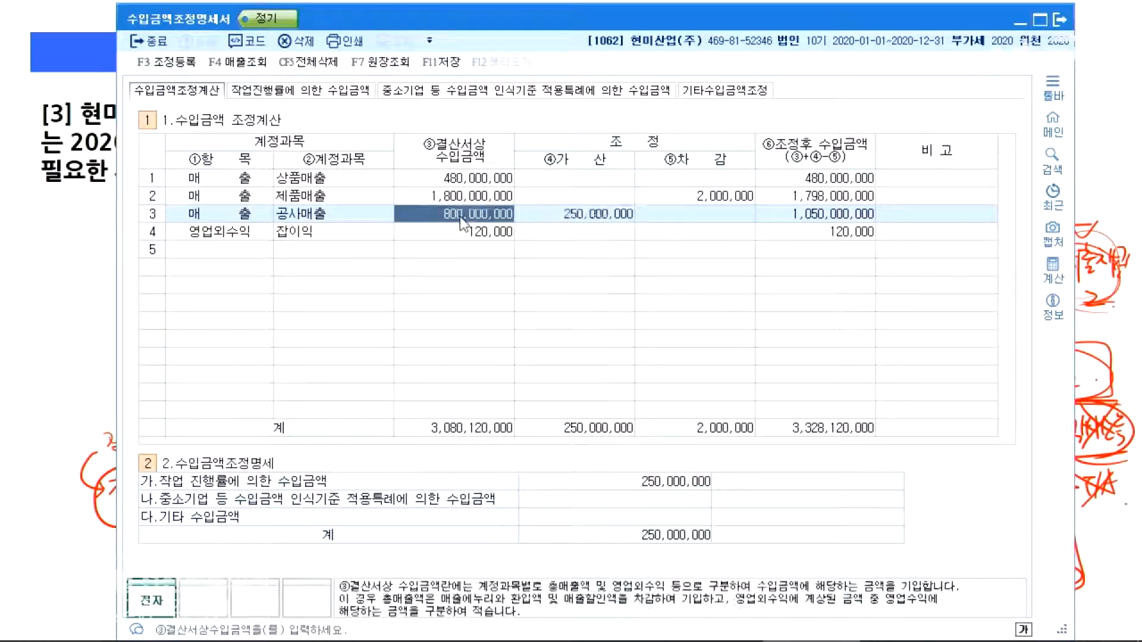
click(860, 218)
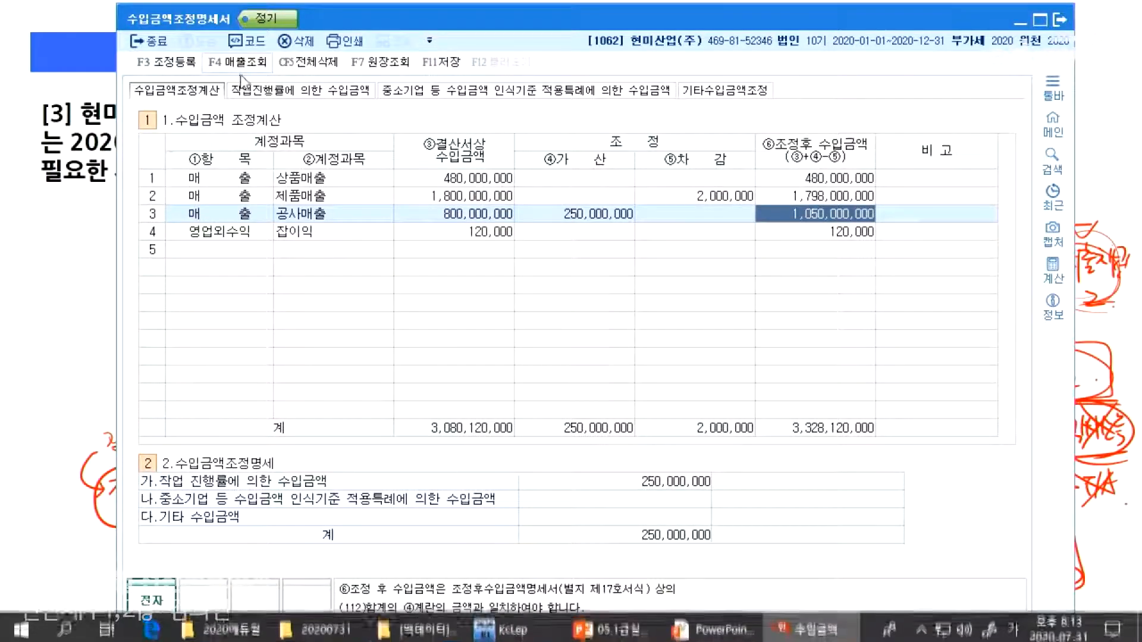
click(501, 216)
click(549, 219)
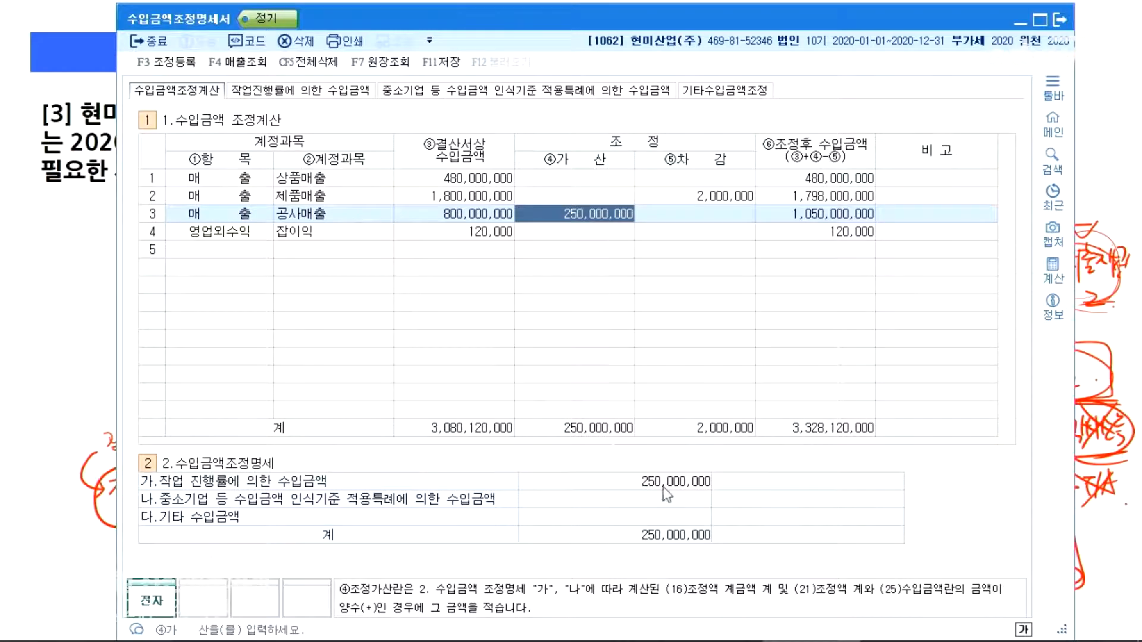
Switch to the 당기공사수익 formula slide and handwrite a ruled heading B with the credit entry 공사수익 800 below it
key(alt+Tab)
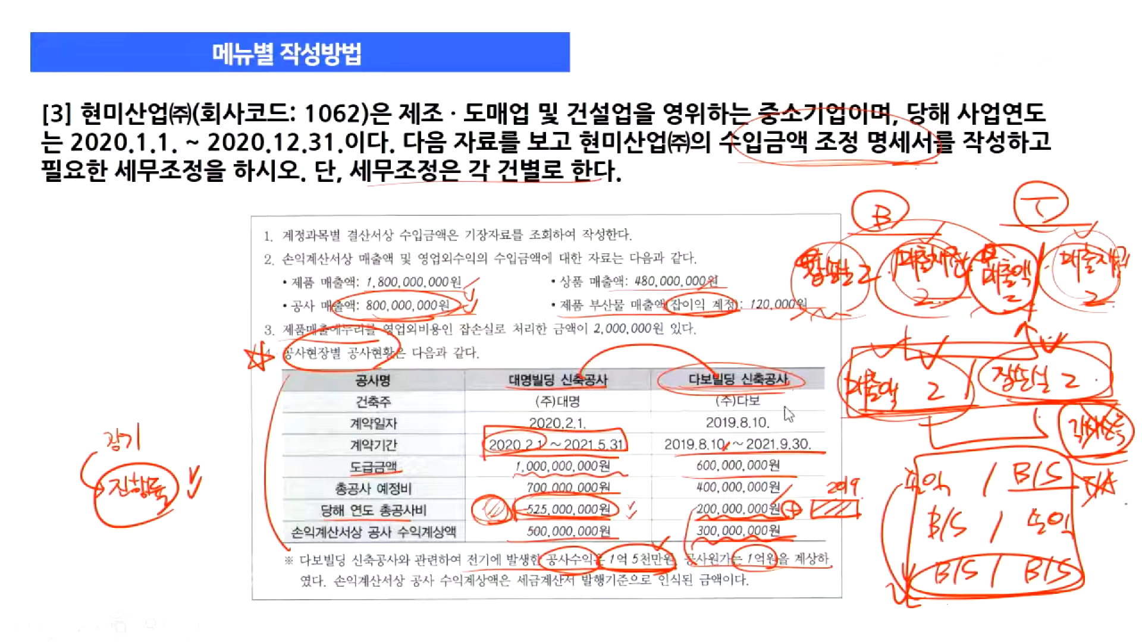
key(Right)
drag(280, 315, 279, 348)
drag(278, 318, 278, 347)
drag(167, 353, 435, 344)
drag(312, 364, 305, 408)
drag(323, 364, 334, 382)
drag(330, 373, 331, 383)
drag(324, 384, 335, 385)
drag(345, 368, 342, 386)
drag(368, 381, 365, 393)
drag(378, 371, 395, 392)
drag(410, 366, 421, 368)
mouse_move(430, 371)
mouse_down()
mouse_move(441, 370)
mouse_move(432, 368)
mouse_up()
drag(452, 367, 454, 367)
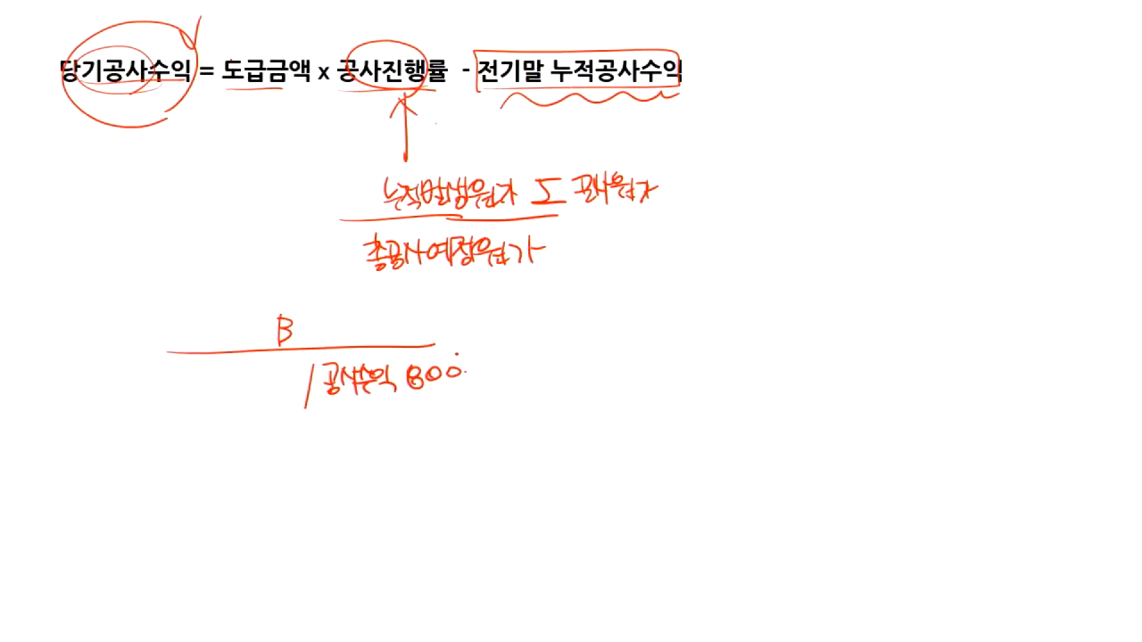
Handwrite 공사미수금 800 as the debit side of the journal entry under heading B
mouse_move(158, 378)
mouse_down()
mouse_move(171, 395)
mouse_move(178, 385)
mouse_up()
mouse_move(170, 397)
mouse_down()
mouse_move(174, 408)
mouse_move(185, 398)
mouse_up()
drag(196, 377, 205, 394)
drag(206, 382, 214, 394)
mouse_move(220, 376)
mouse_down()
mouse_move(218, 409)
mouse_move(224, 392)
mouse_up()
drag(227, 386, 234, 392)
drag(221, 397, 237, 390)
drag(229, 395, 247, 407)
mouse_move(277, 377)
mouse_down()
mouse_move(269, 388)
mouse_move(280, 401)
mouse_up()
drag(284, 384, 311, 396)
Draw a ruled heading T beside the B entry and start writing its credit-side account
drag(540, 341, 802, 324)
mouse_move(643, 305)
mouse_down()
mouse_move(675, 303)
mouse_move(667, 327)
mouse_move(712, 364)
mouse_up()
drag(700, 367, 717, 365)
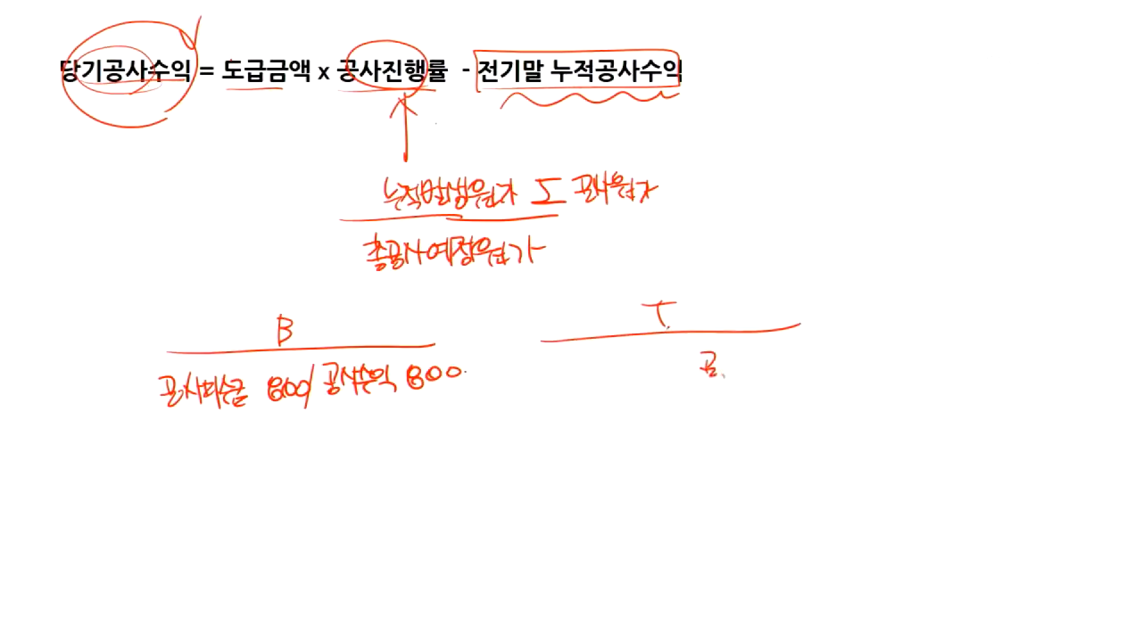
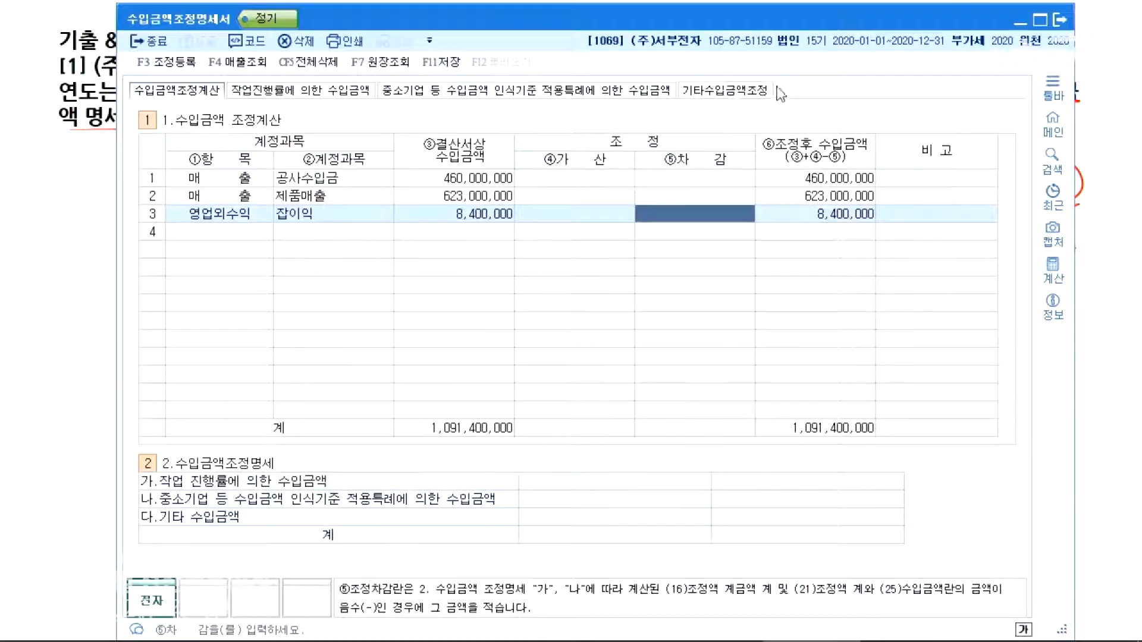
In 기타수입금액조정, add a 제품매출 row with 수입금액 1,600,000 and 대응원가 1,400,000, underlining the cost on the problem slide
click(770, 91)
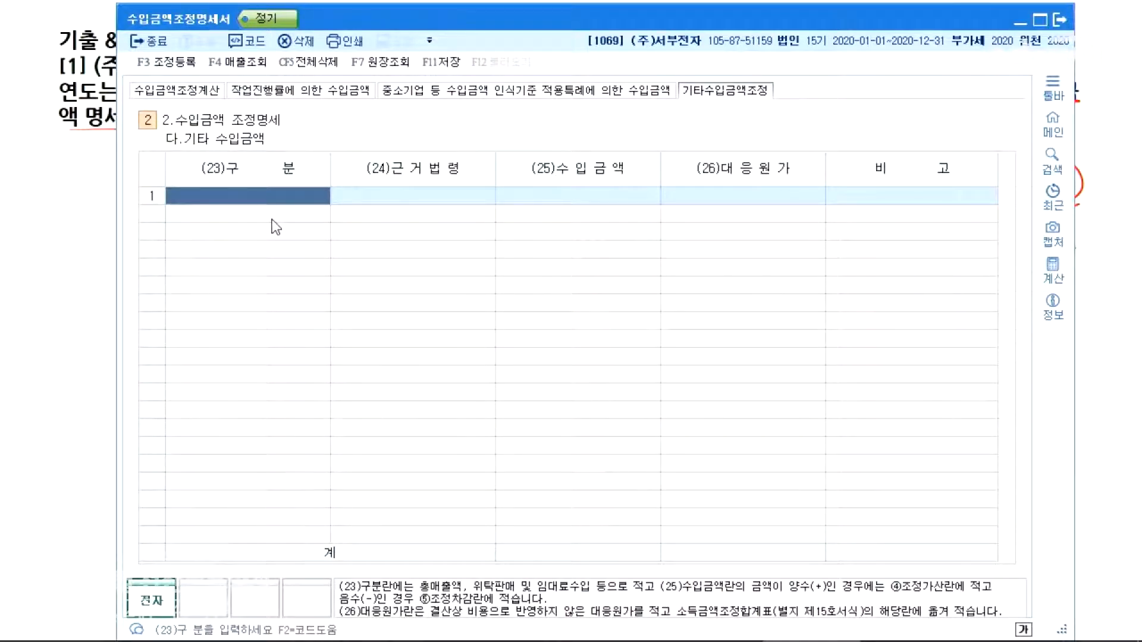
text(제품매출)
key(Return)
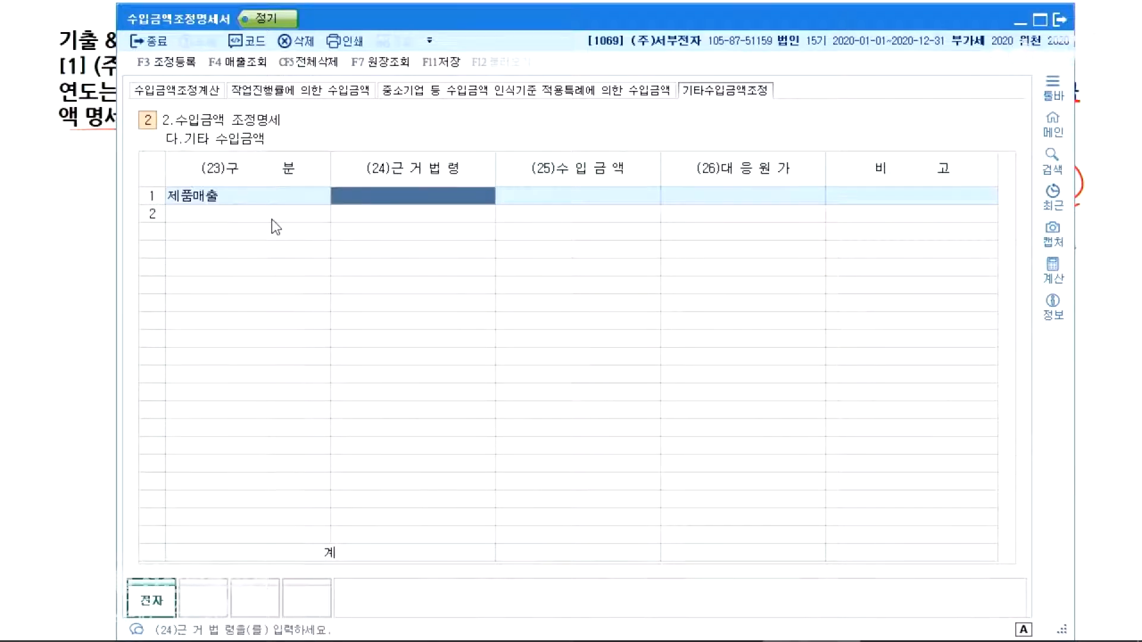
key(Return)
key(alt+Tab)
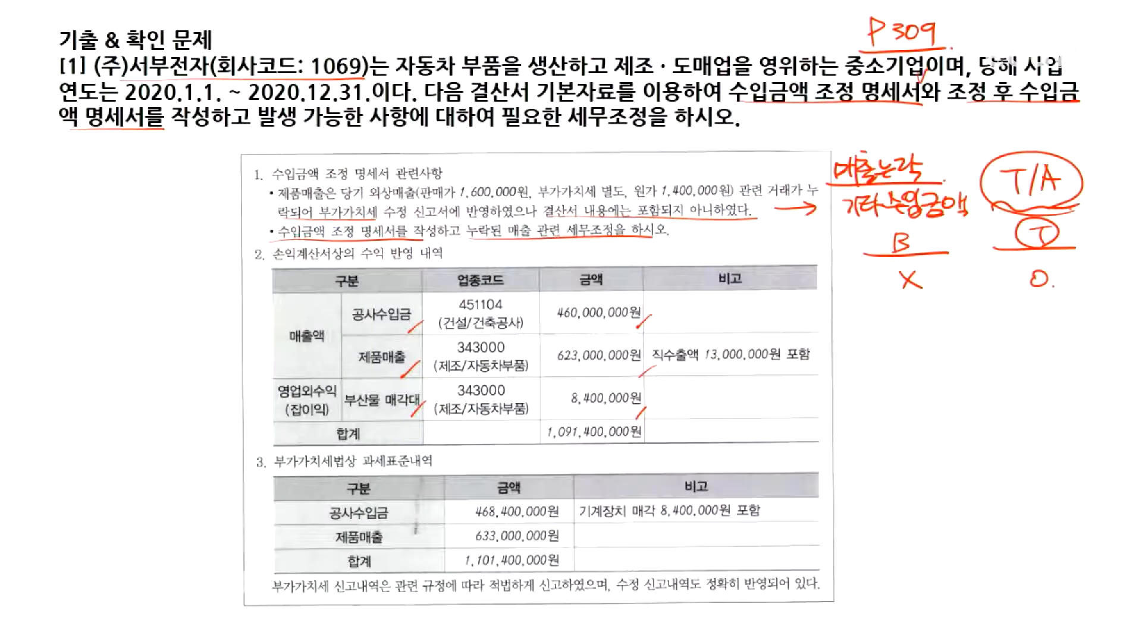
drag(624, 198, 731, 192)
key(alt+Tab)
text(1,600,000)
key(Return)
text(1400000)
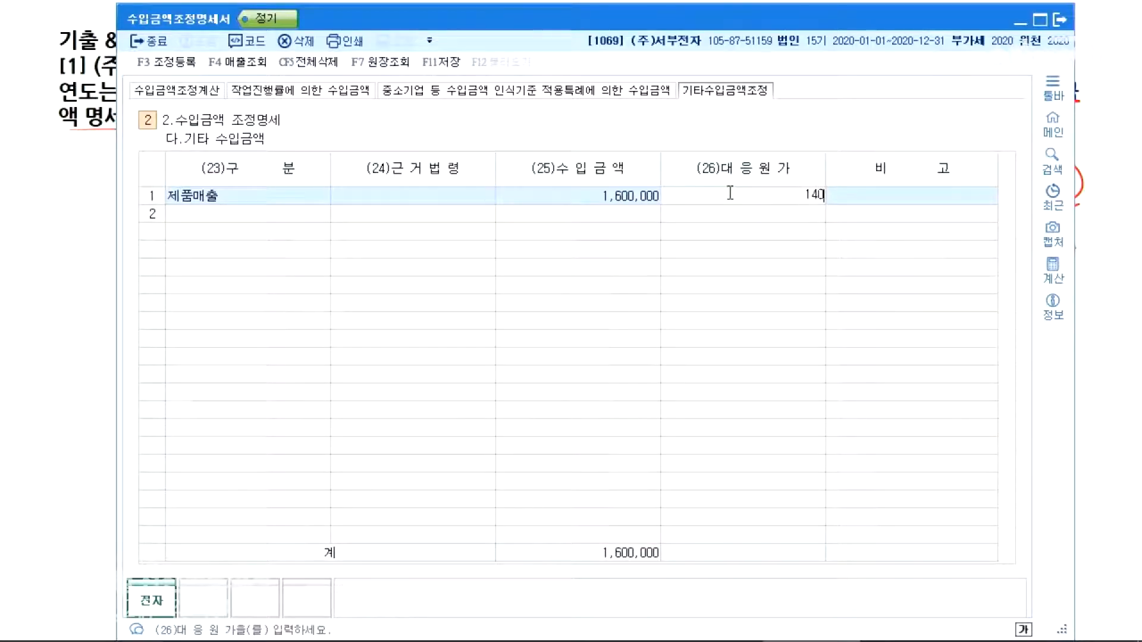
key(Return)
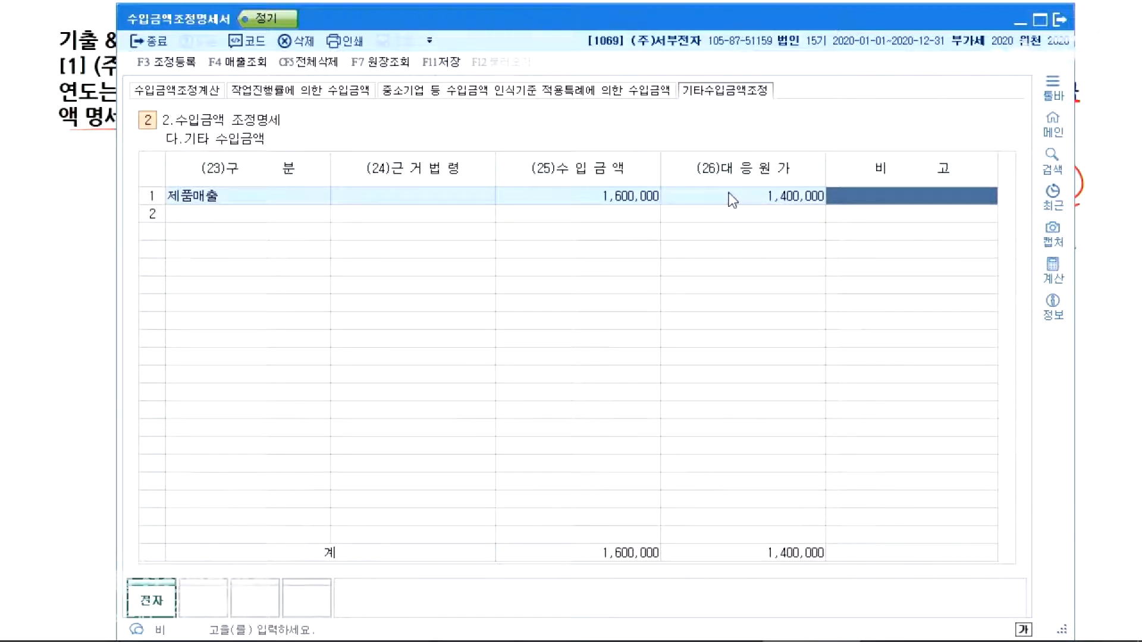
In 수입금액조정계산, enter 1,600,000 as the 가산 adjustment of the 제품매출 row
click(172, 90)
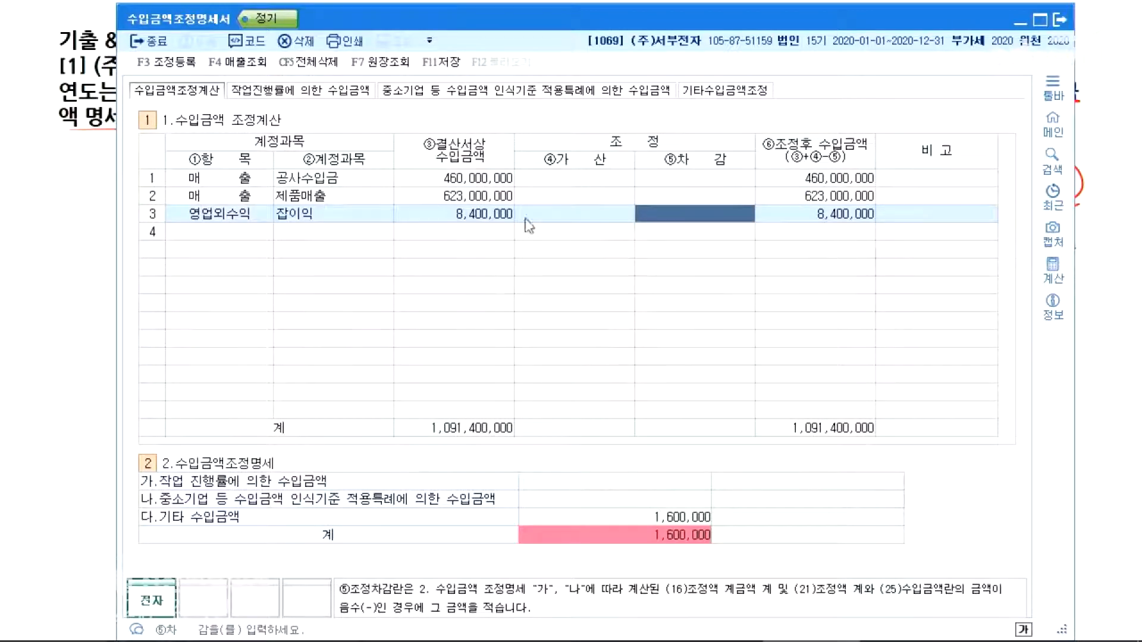
click(551, 198)
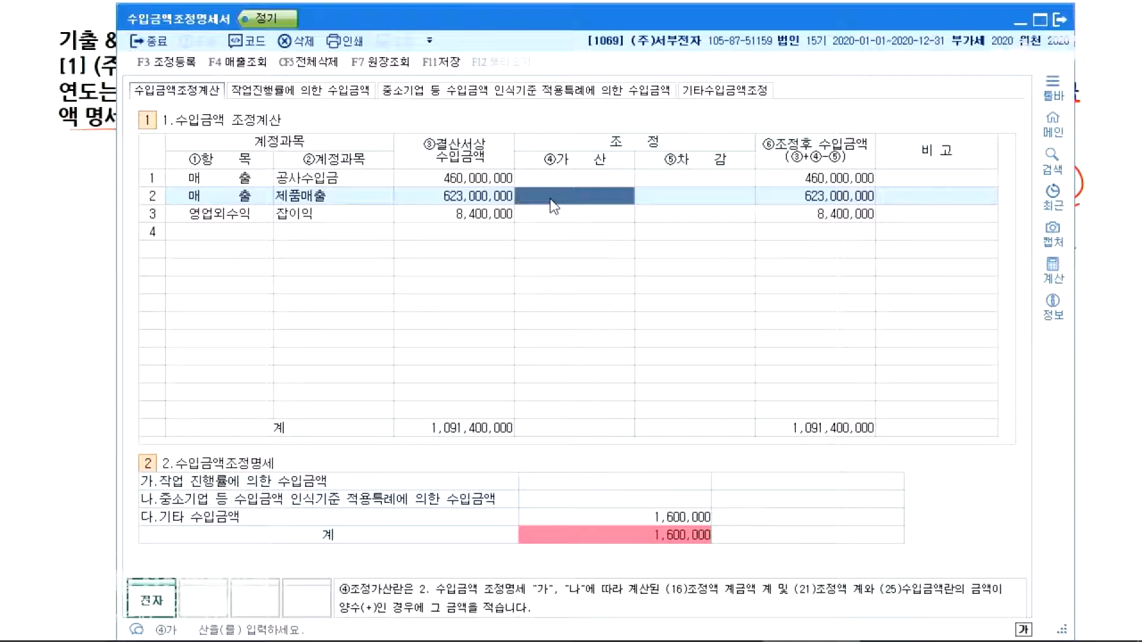
text(1600000)
key(Return)
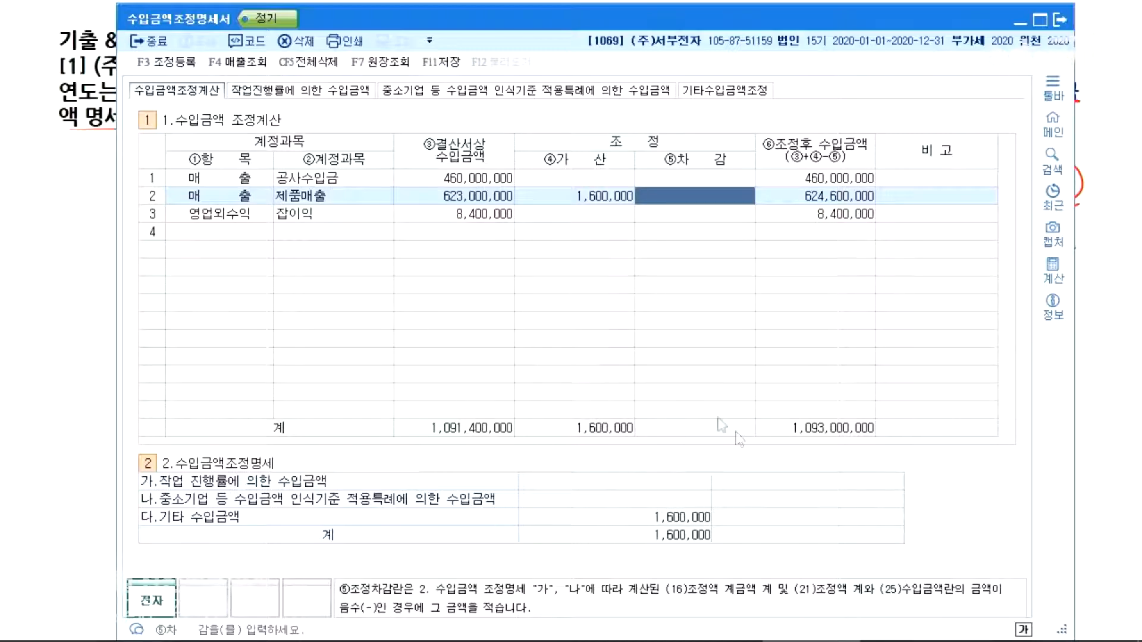
Register the 익금산입 및 손금불산입 adjustment 제품매출누락 for 1,600,000 with 소득처분 유보발생
click(166, 62)
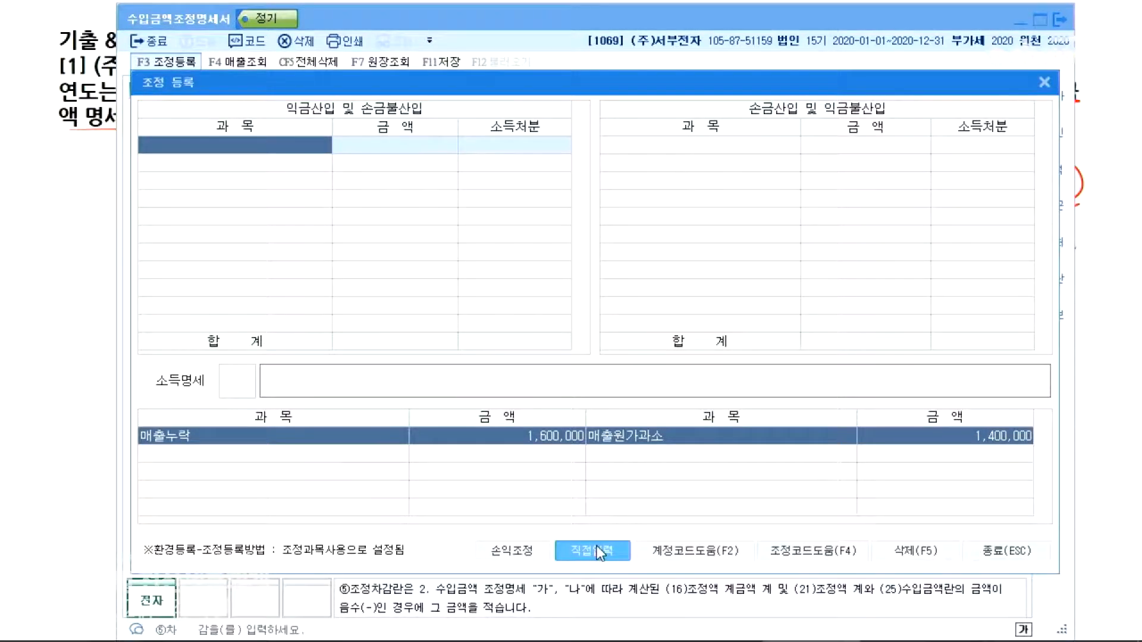
text(제품매출누락)
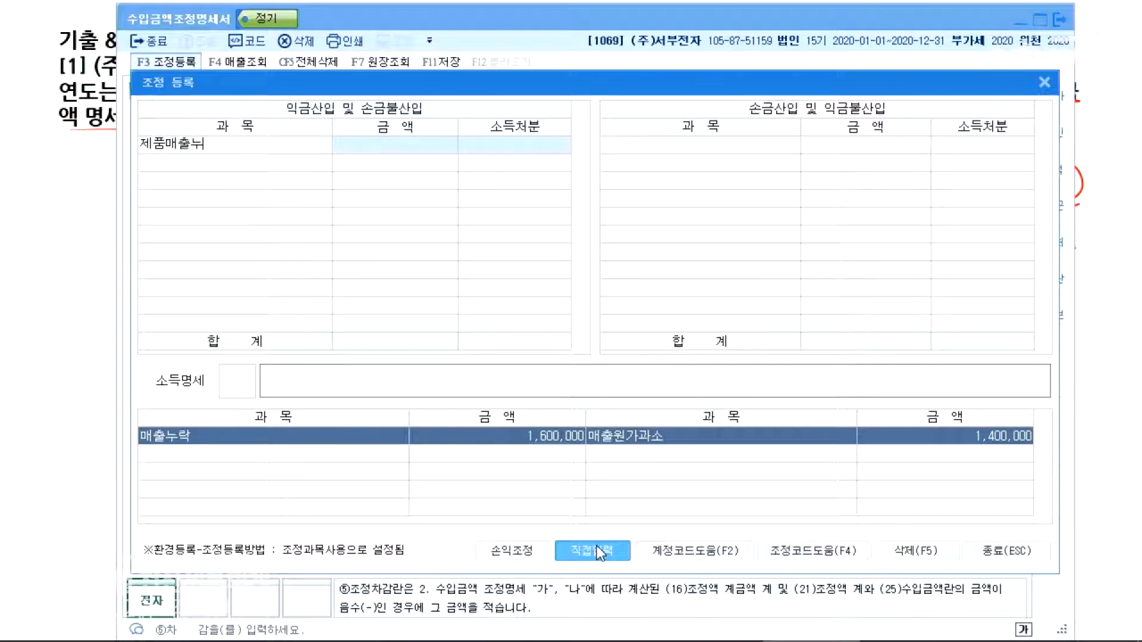
key(Return)
text(1600000)
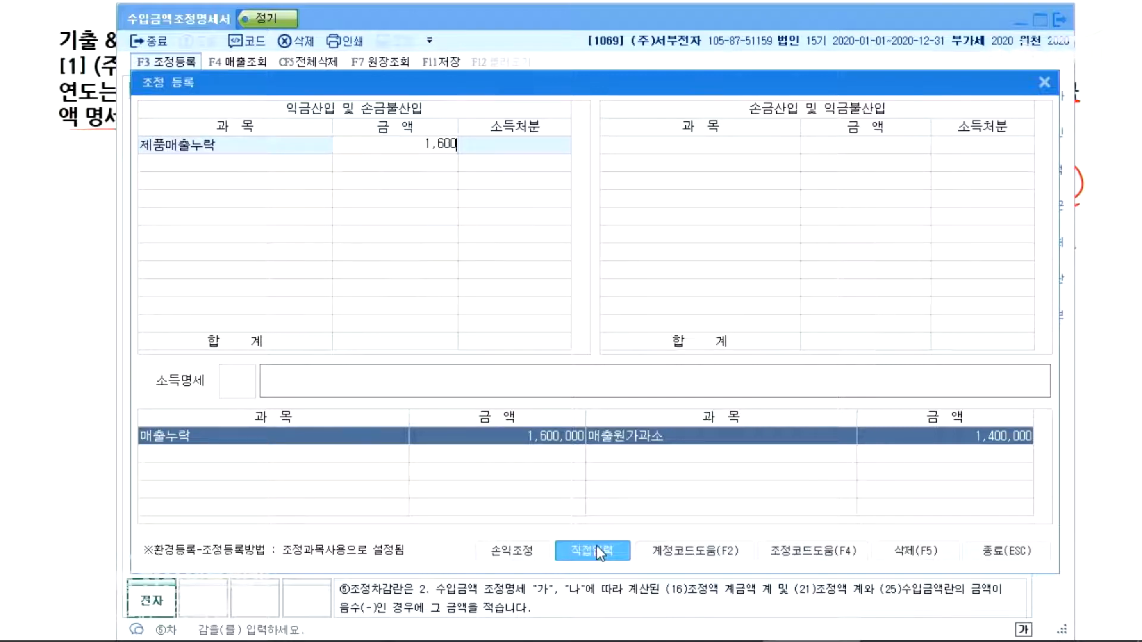
key(Return)
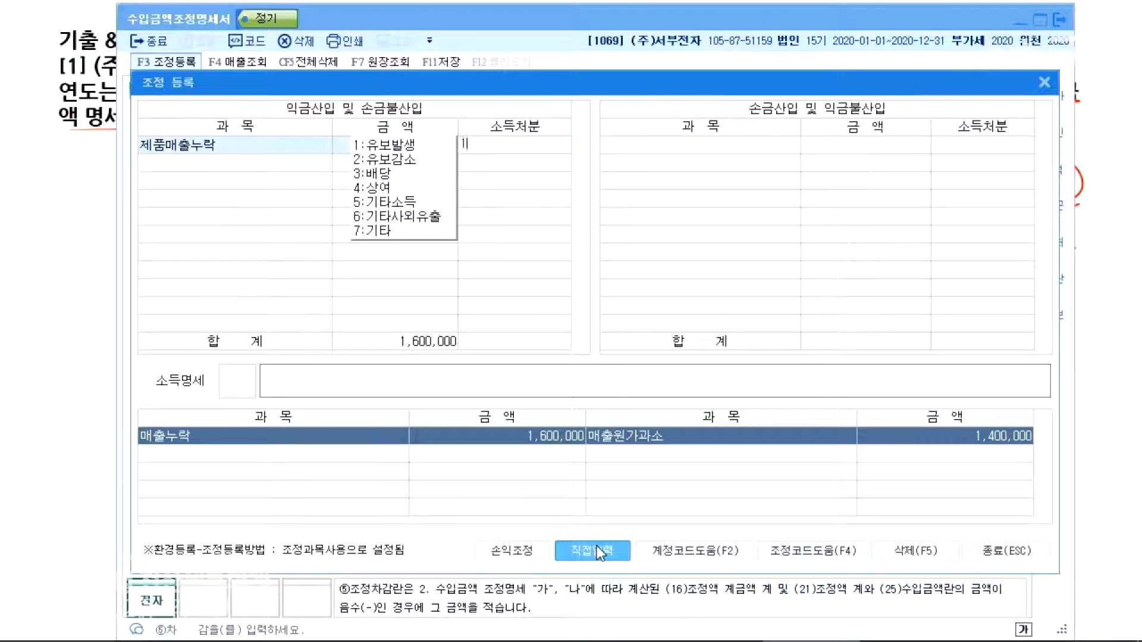
text(1)
key(Return)
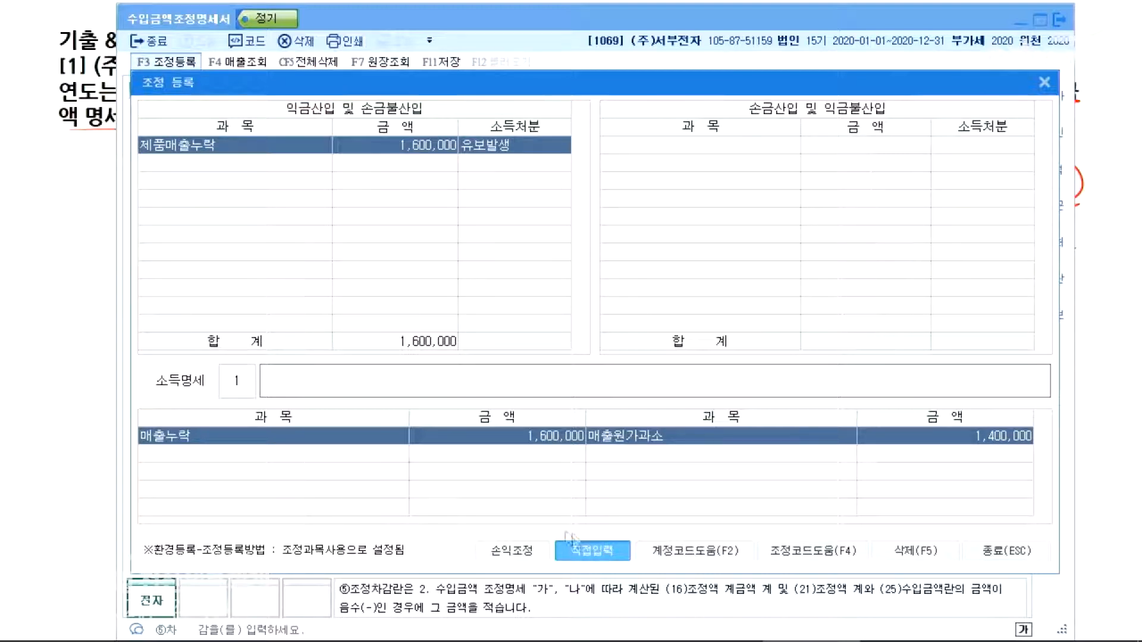
Register the 손금산입 및 익금불산입 adjustment 제품매출원가누락 for 1,400,000 with 소득처분 유보발생 and close 조정 등록
click(704, 148)
text(제품매출우)
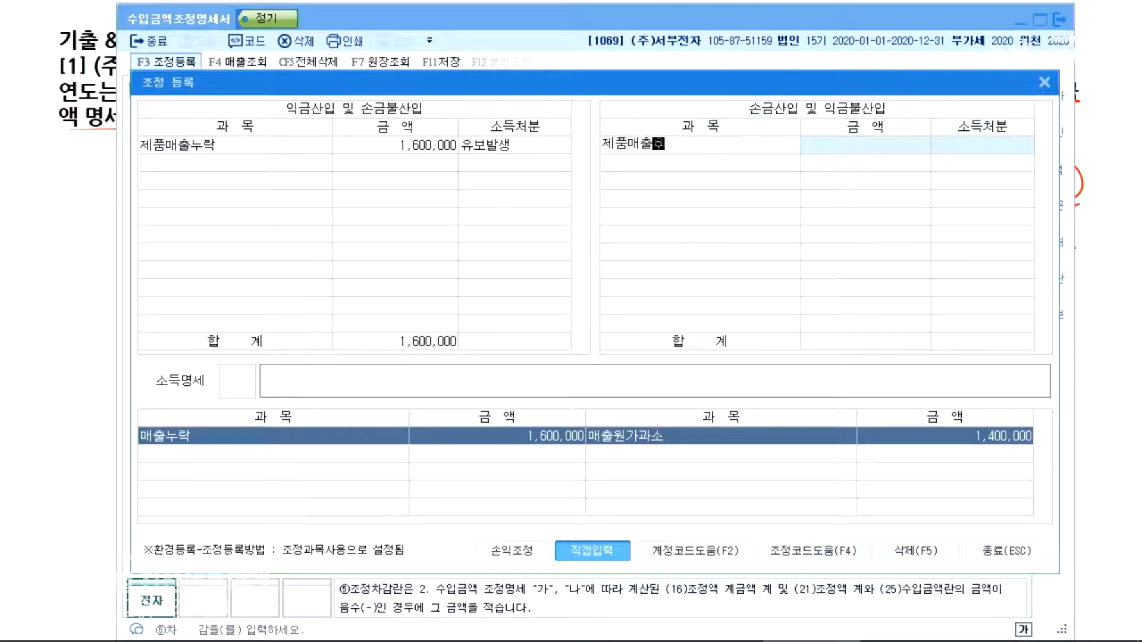
text(ㄱ)
text(누락)
key(Return)
text(1400000)
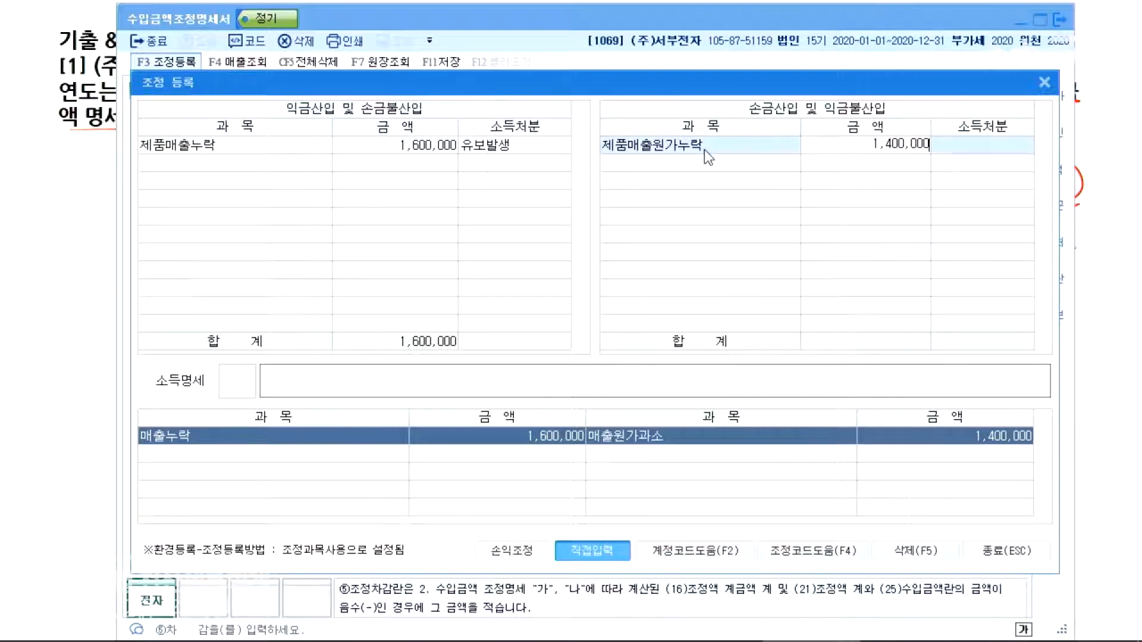
key(Return)
text(1)
key(Return)
key(Return)
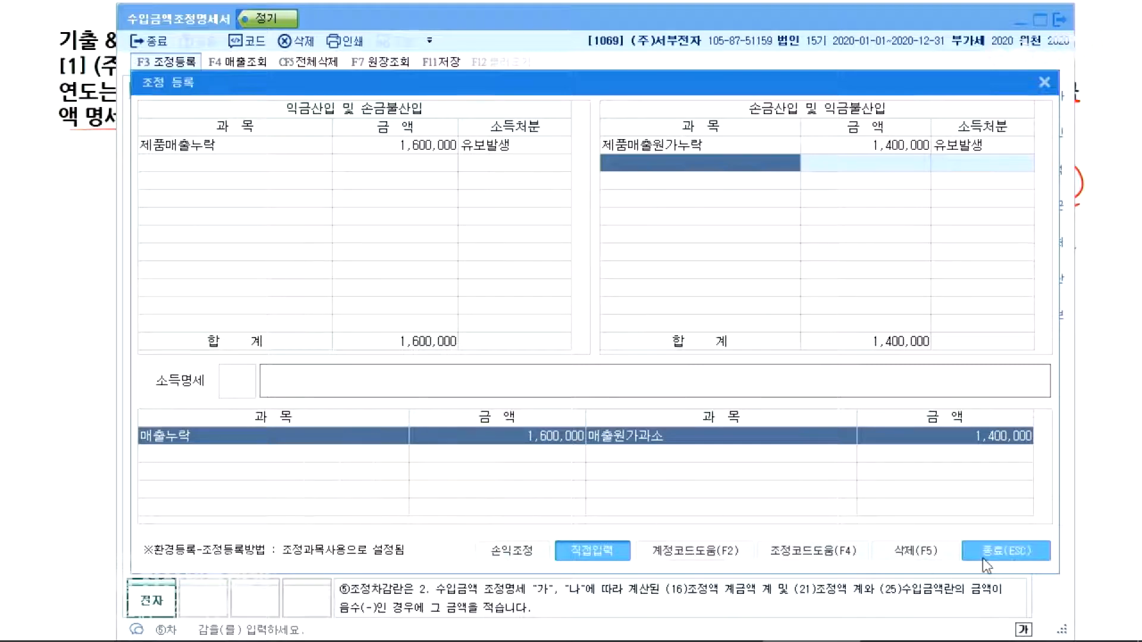
click(1007, 550)
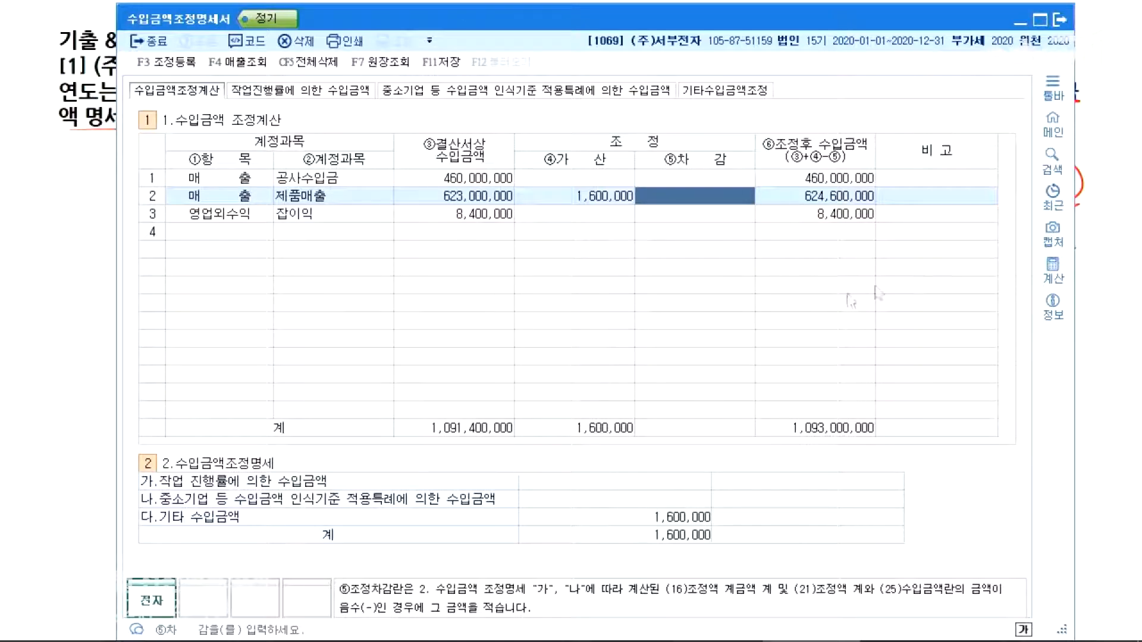
click(452, 178)
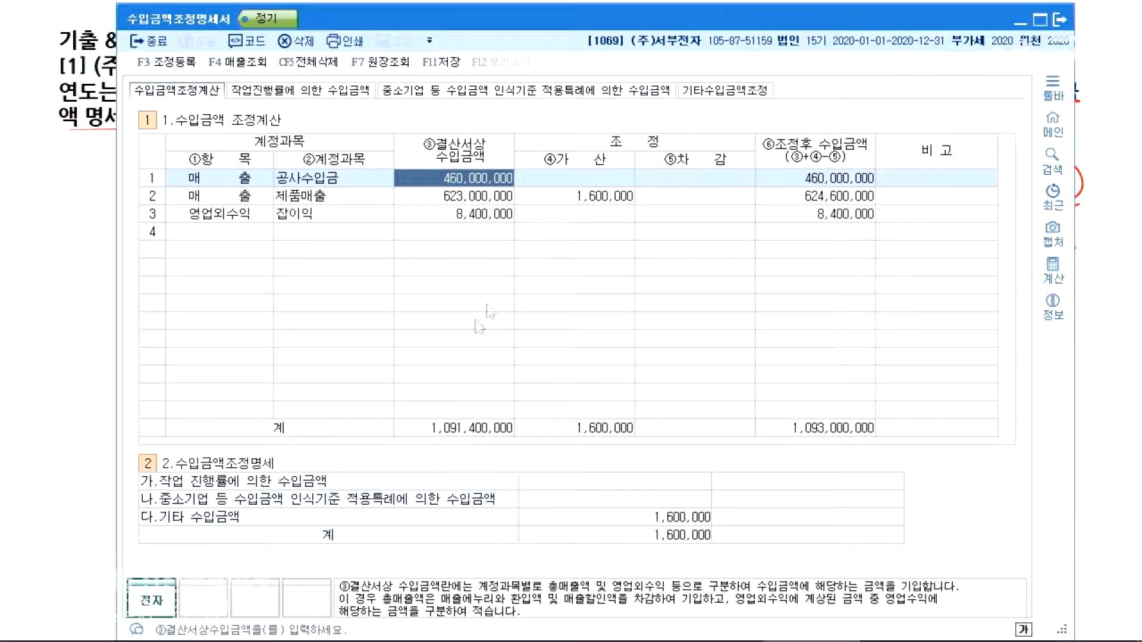
key(alt+Tab)
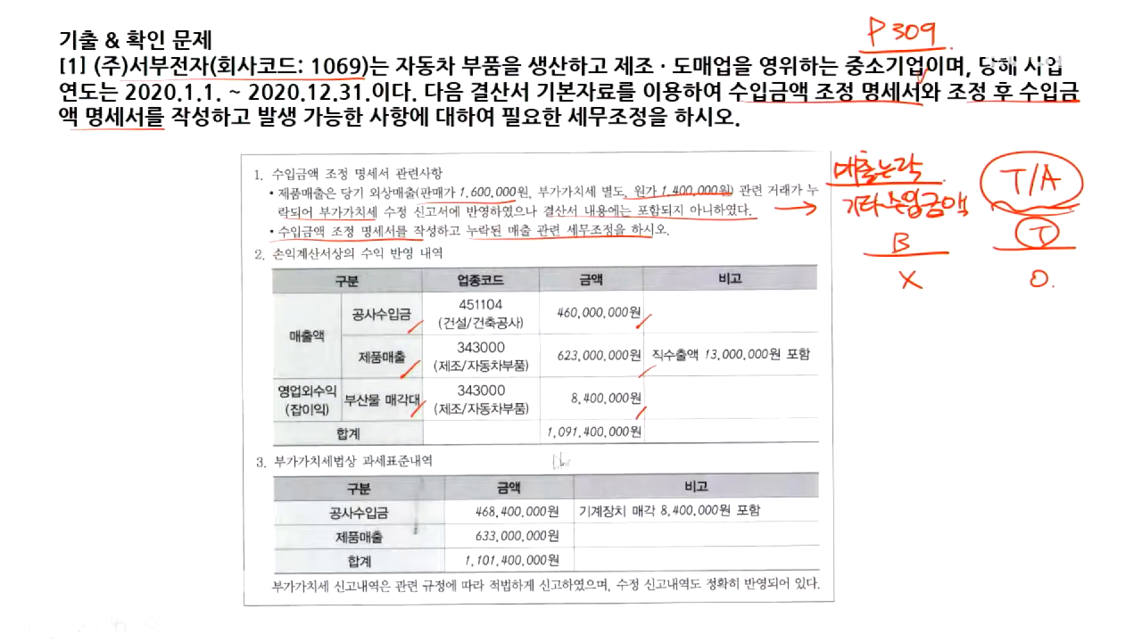
key(alt+Tab)
key(alt+Tab)
key(alt+Tab)
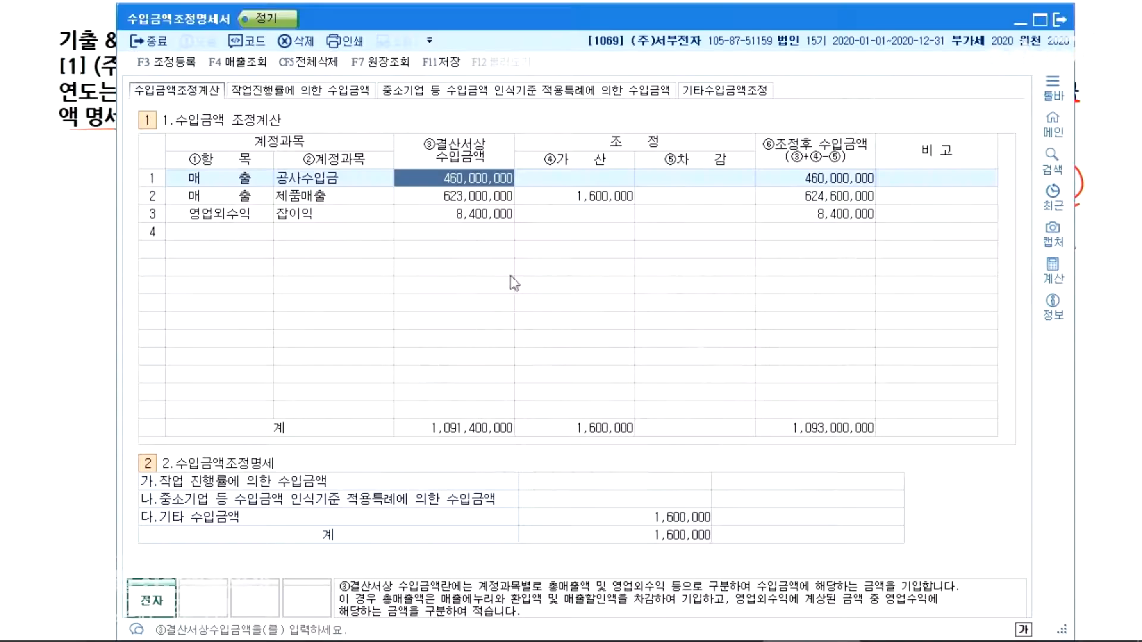
Close 수입금액조정명세서, open 조정후수입금액명세서 and check the 기준(단순)경비율번호 of rows 01 and 02
click(1058, 22)
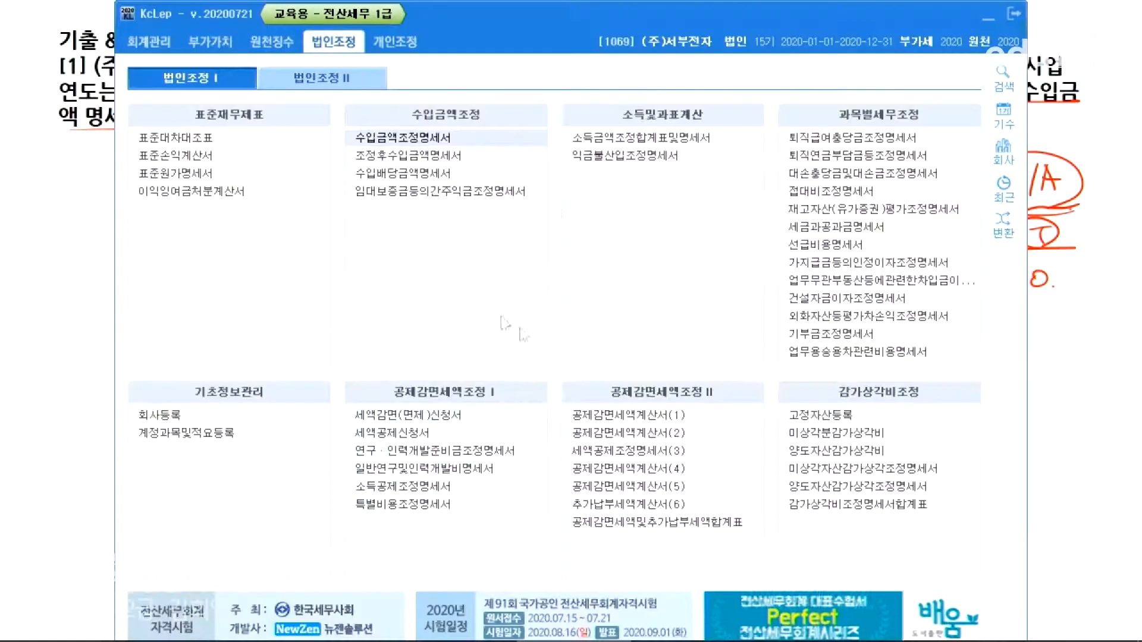
click(424, 156)
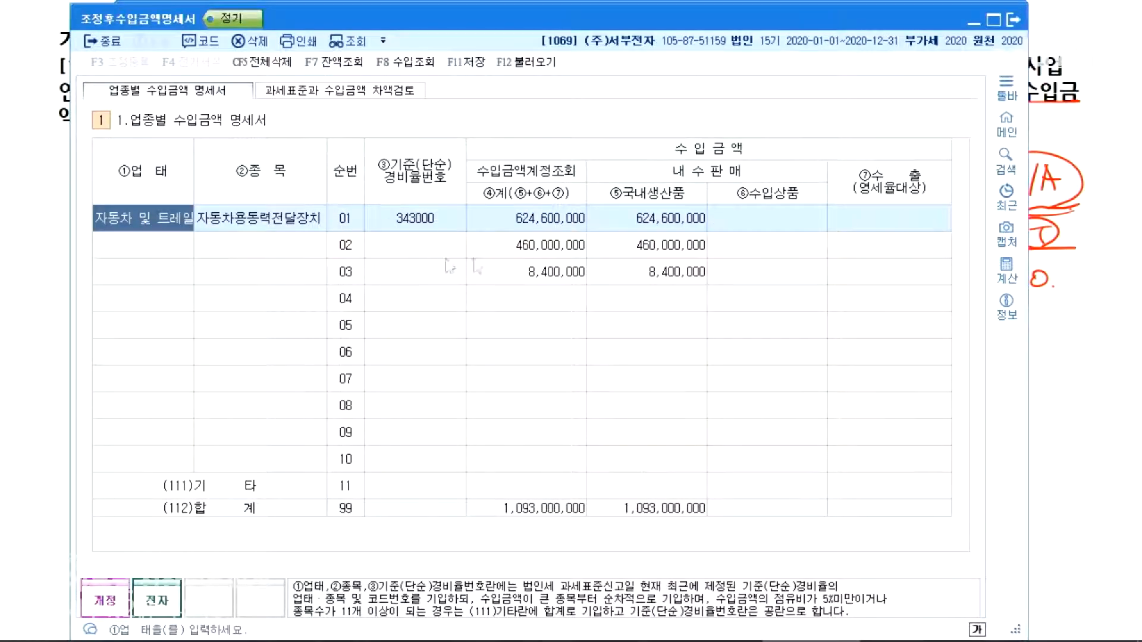
click(412, 222)
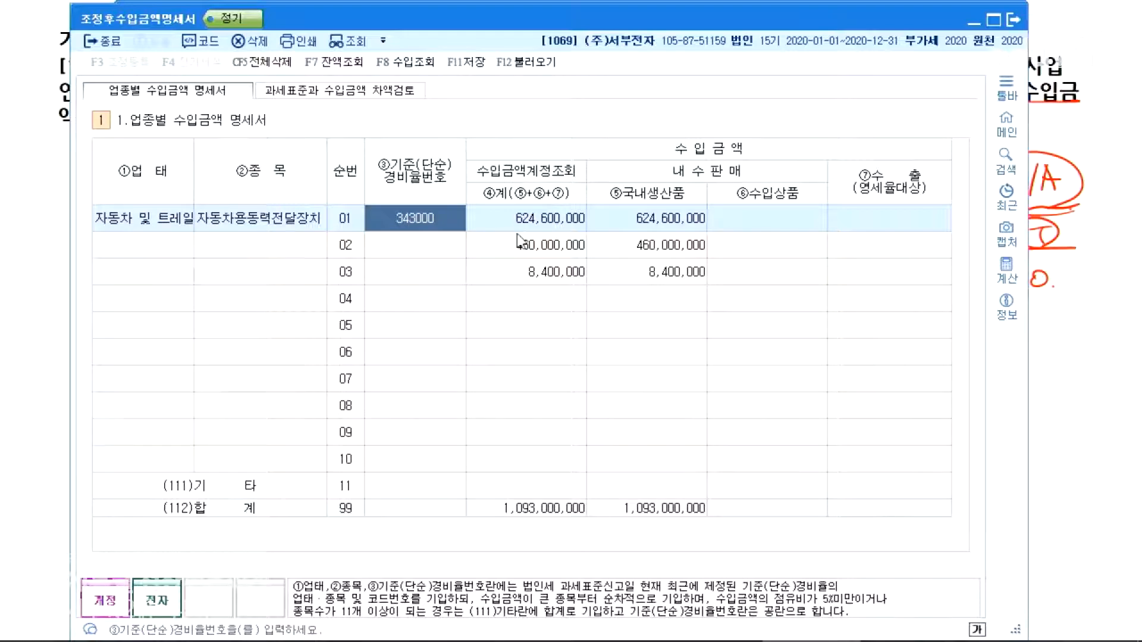
click(414, 236)
click(417, 229)
click(414, 247)
click(410, 224)
On the problem slide, circle the 업종코드 heading and underline 공사수입금's amount 460,000,000원 and code 451104
key(alt+Tab)
key(alt+Tab)
click(1093, 257)
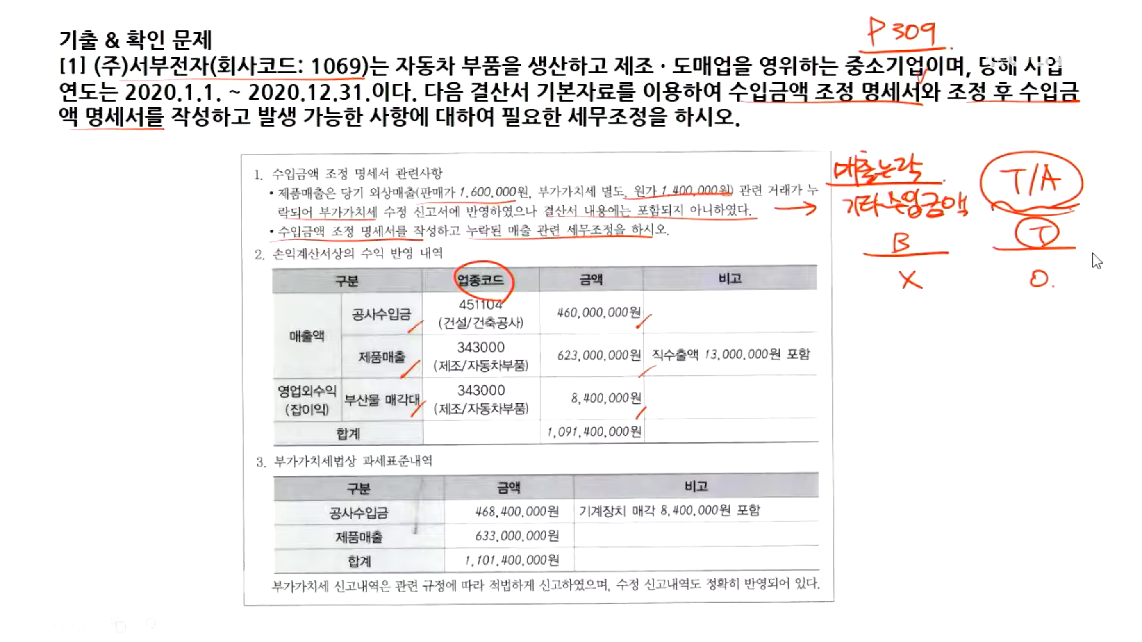
drag(559, 327, 662, 325)
drag(458, 309, 520, 308)
Back in 조정후수입금액명세서, set row 02's 기준(단순)경비율번호 to 451104
key(alt+Tab)
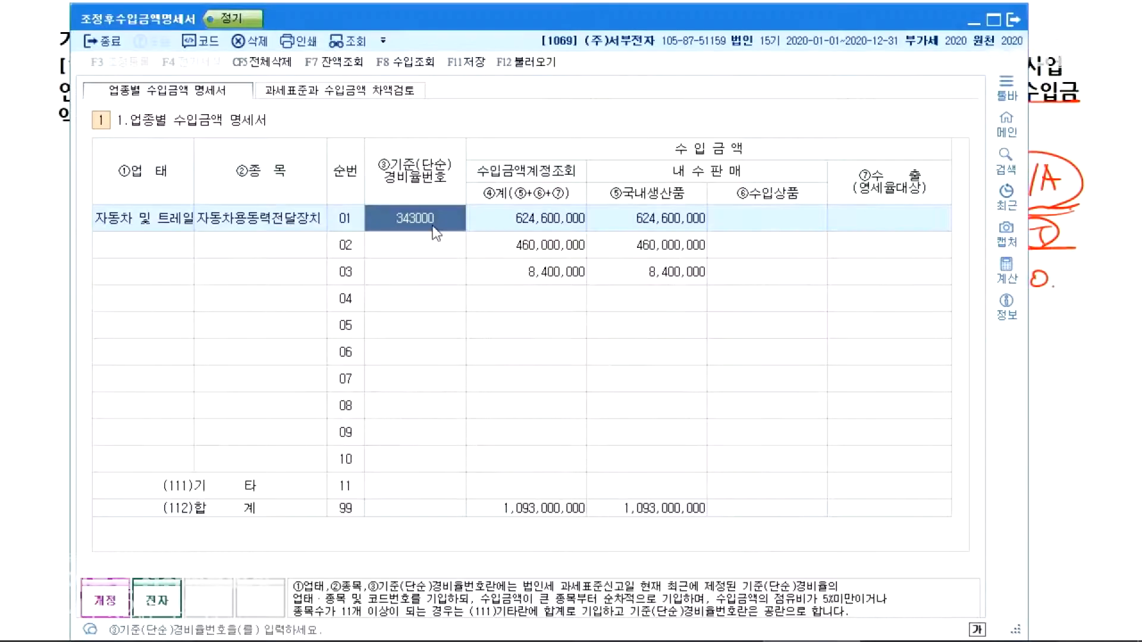
click(447, 244)
text(4510)
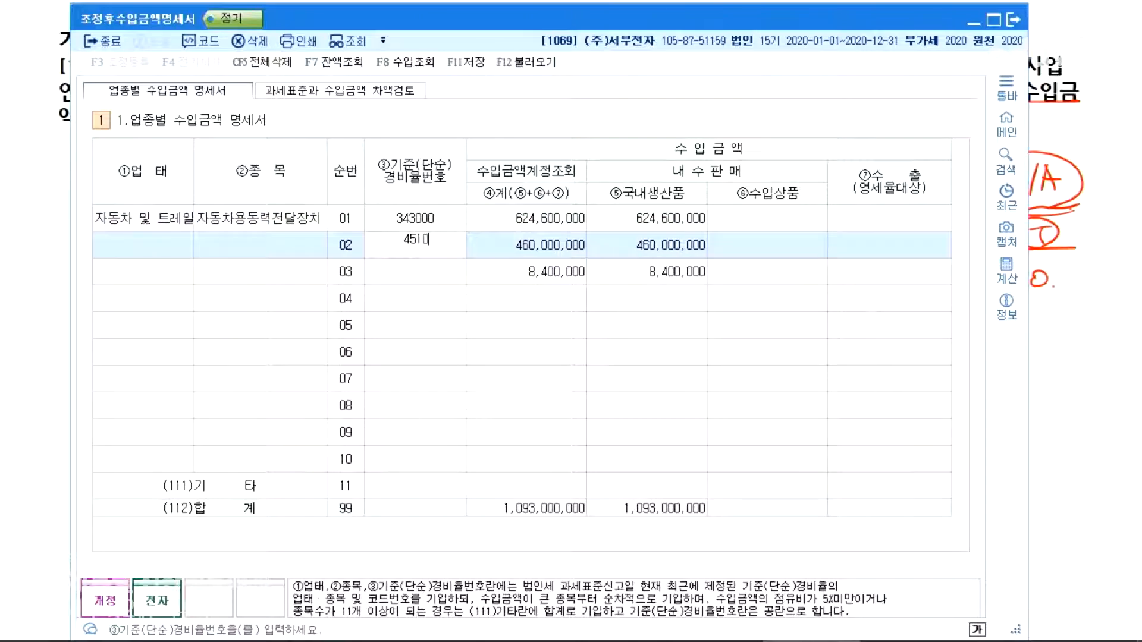
text(104)
key(Return)
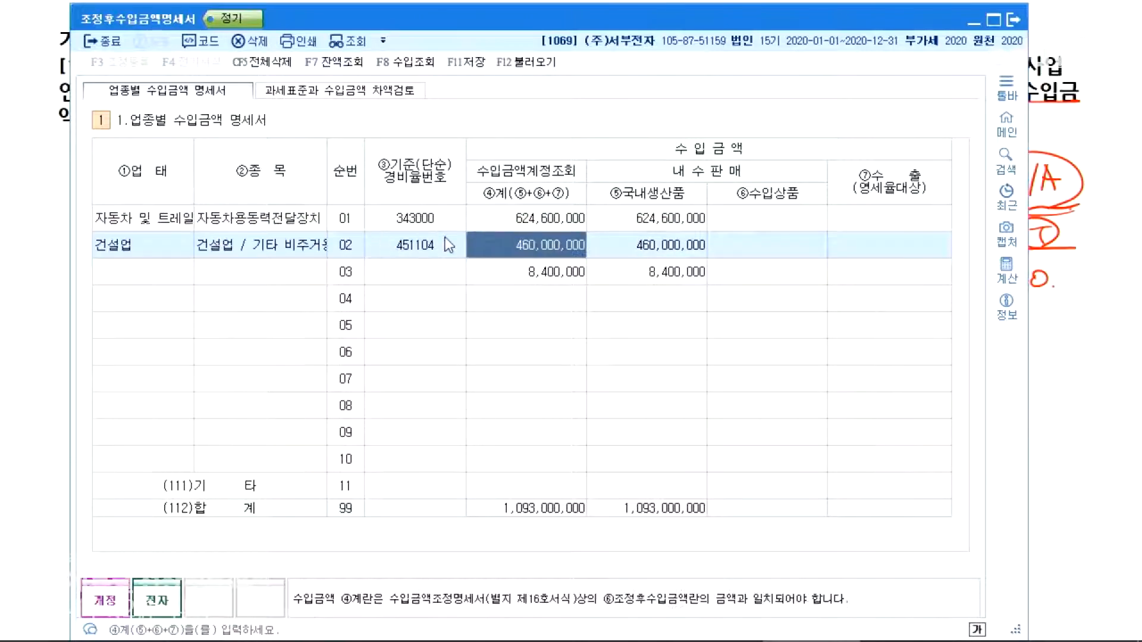
On the problem slide, circle both 343000 codes, underline and link 623,000,000원 and 8,400,000원, and draw an arrow beside them
key(alt+Tab)
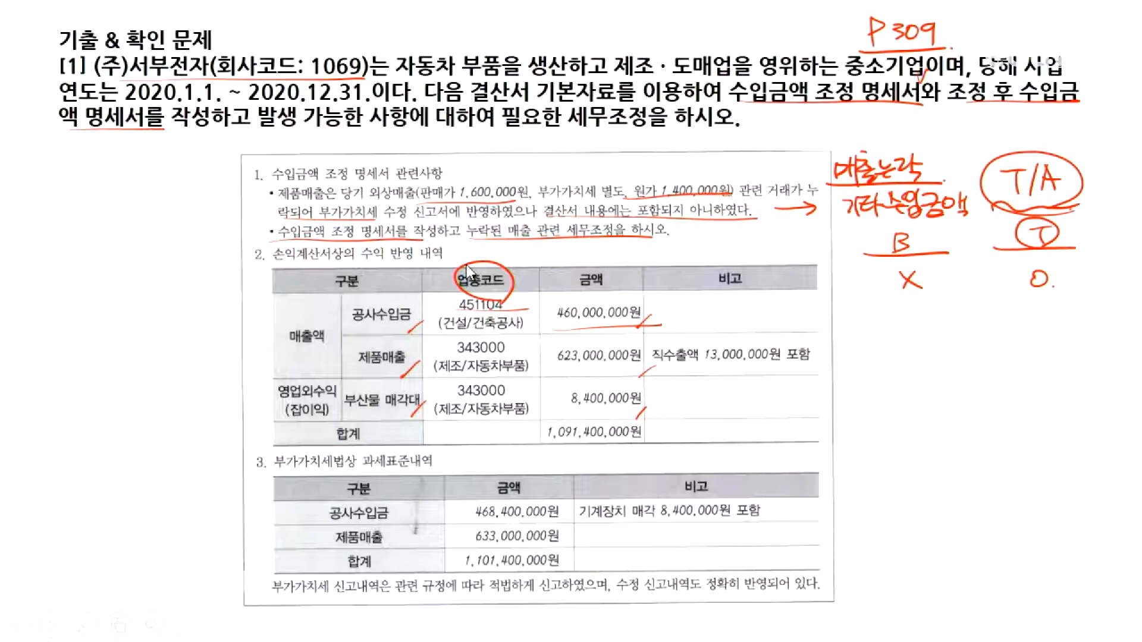
drag(552, 367, 657, 364)
drag(546, 407, 641, 403)
mouse_move(500, 426)
mouse_down()
mouse_move(531, 400)
mouse_move(462, 434)
mouse_up()
drag(647, 359, 635, 406)
drag(550, 364, 558, 405)
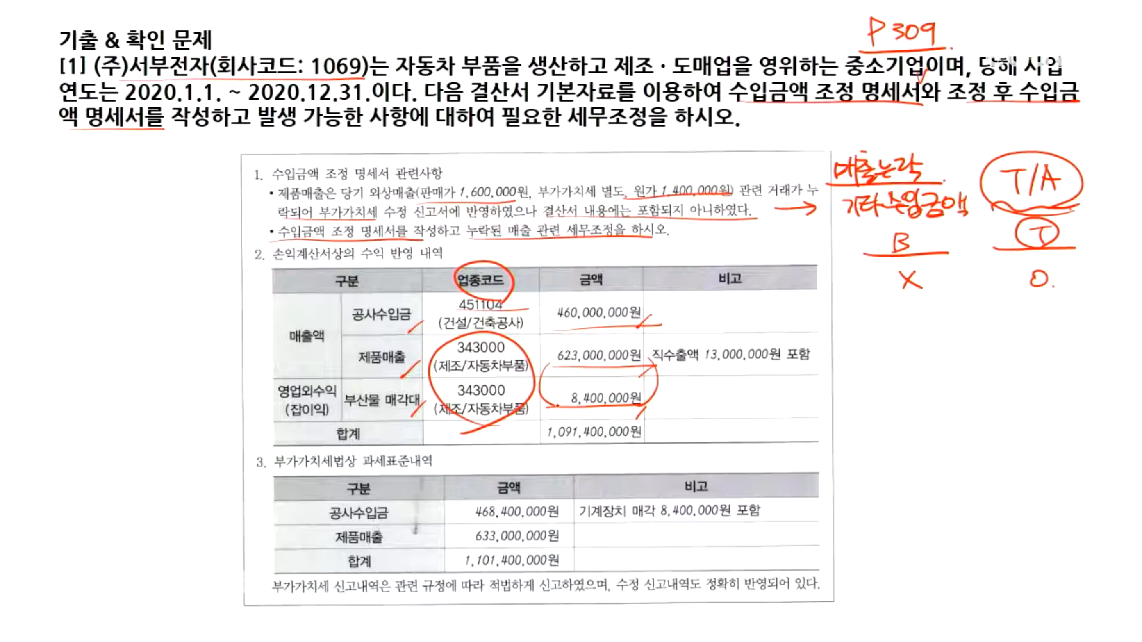
mouse_move(667, 391)
mouse_down()
mouse_move(696, 393)
mouse_move(685, 404)
mouse_up()
Return to 조정후수입금액명세서 and delete row 03, which holds the 8,400,000 amount
key(alt+Tab)
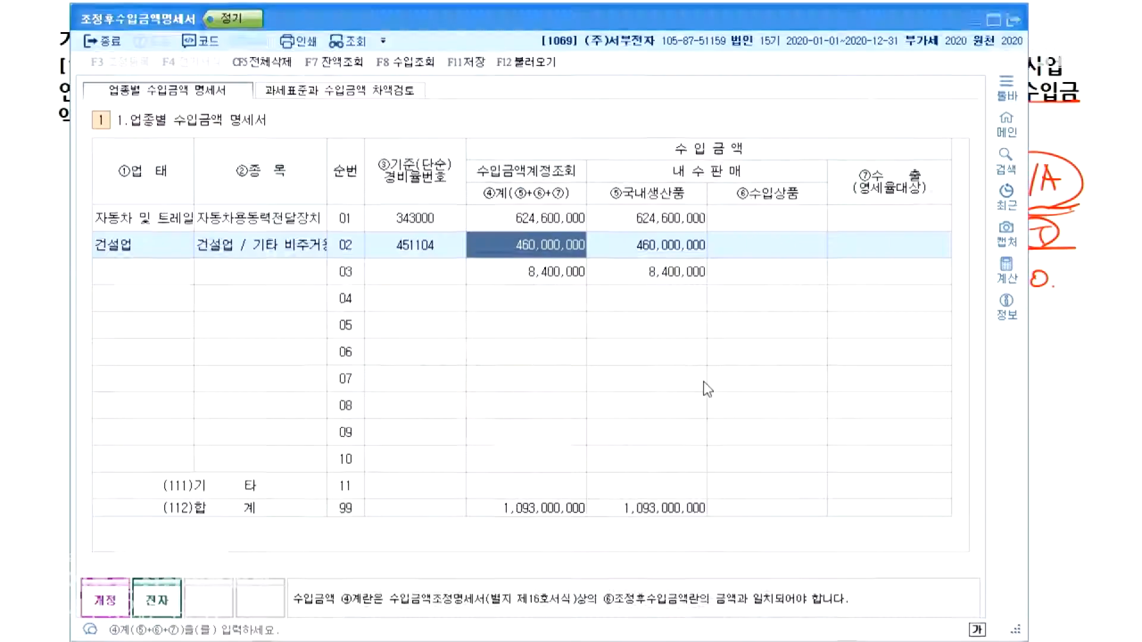
key(alt+Tab)
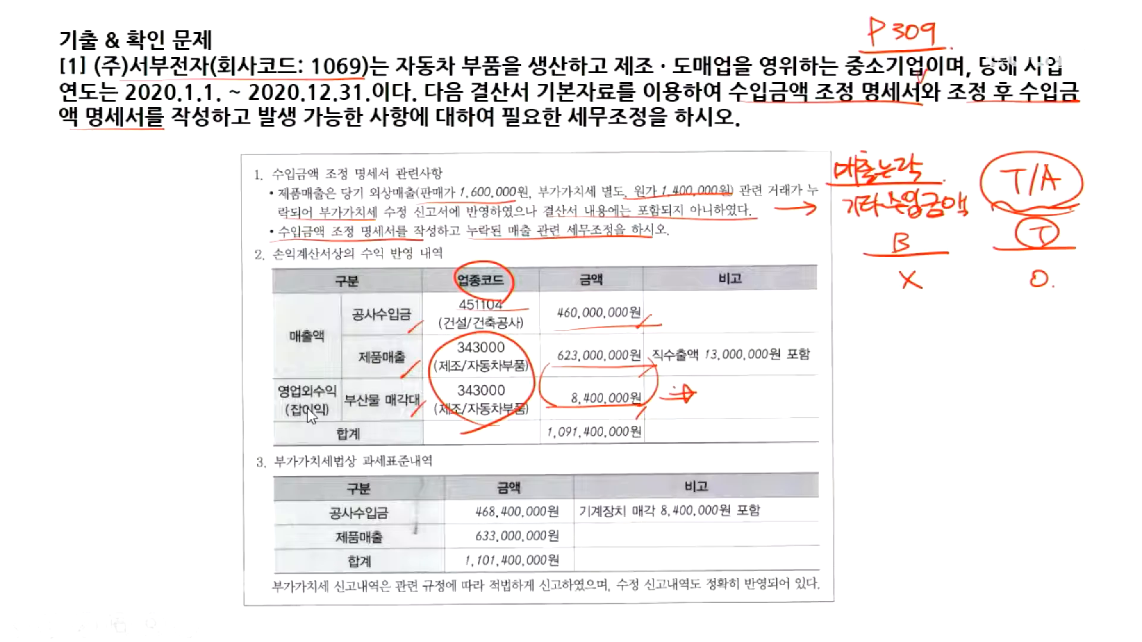
key(alt+Tab)
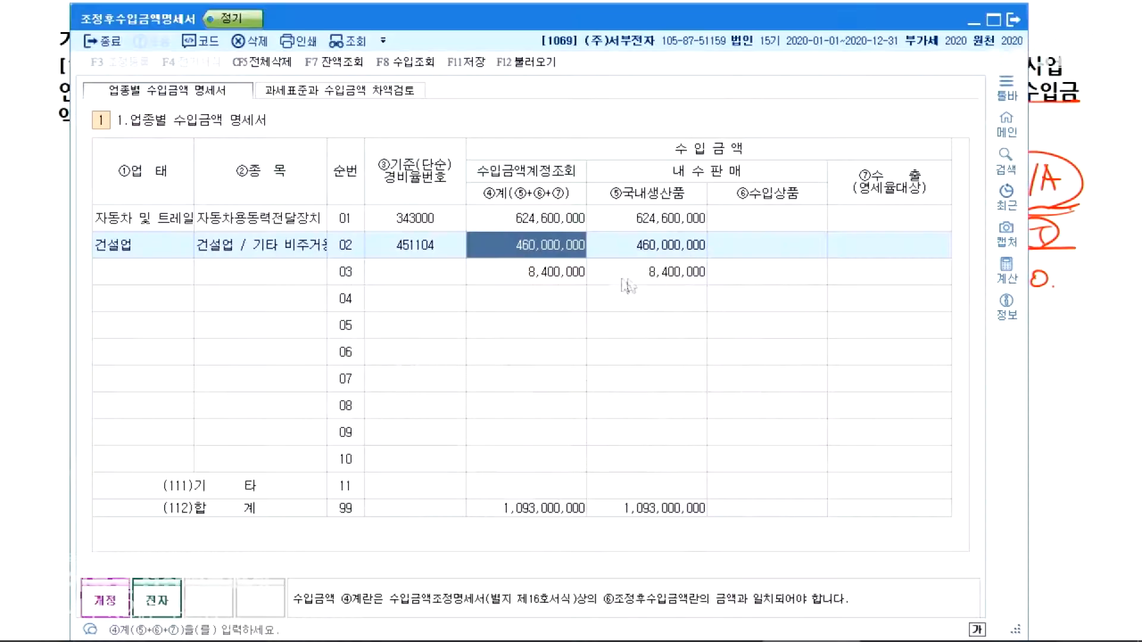
click(553, 274)
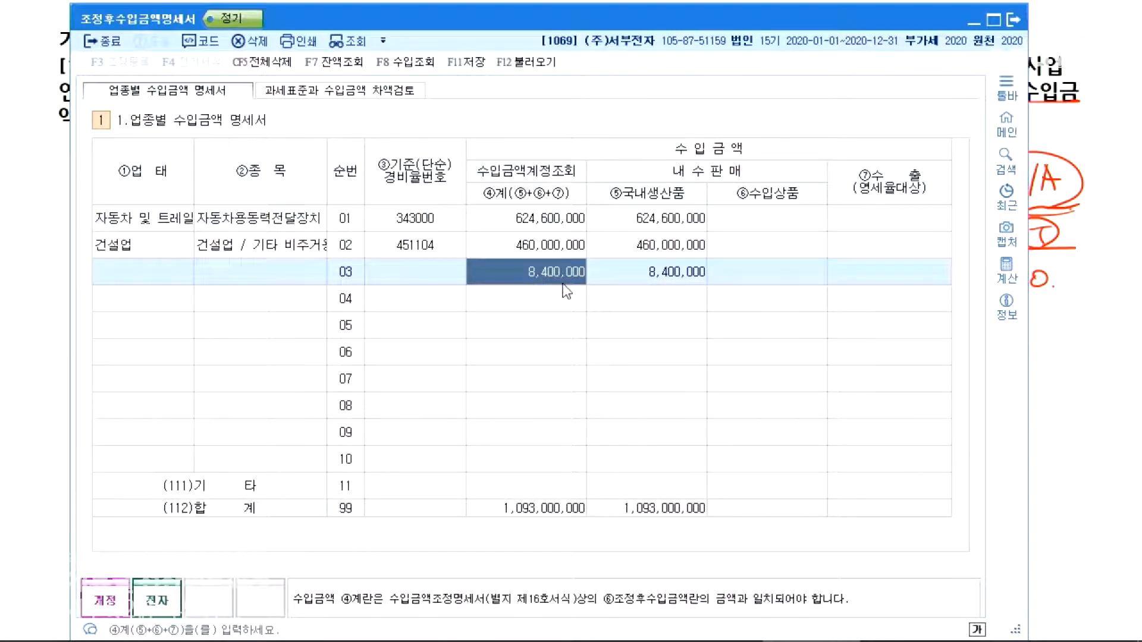
key(F5)
key(Return)
Set row 01's ④계 revenue total, for code 343000, to 633,000,000
key(Up)
key(Up)
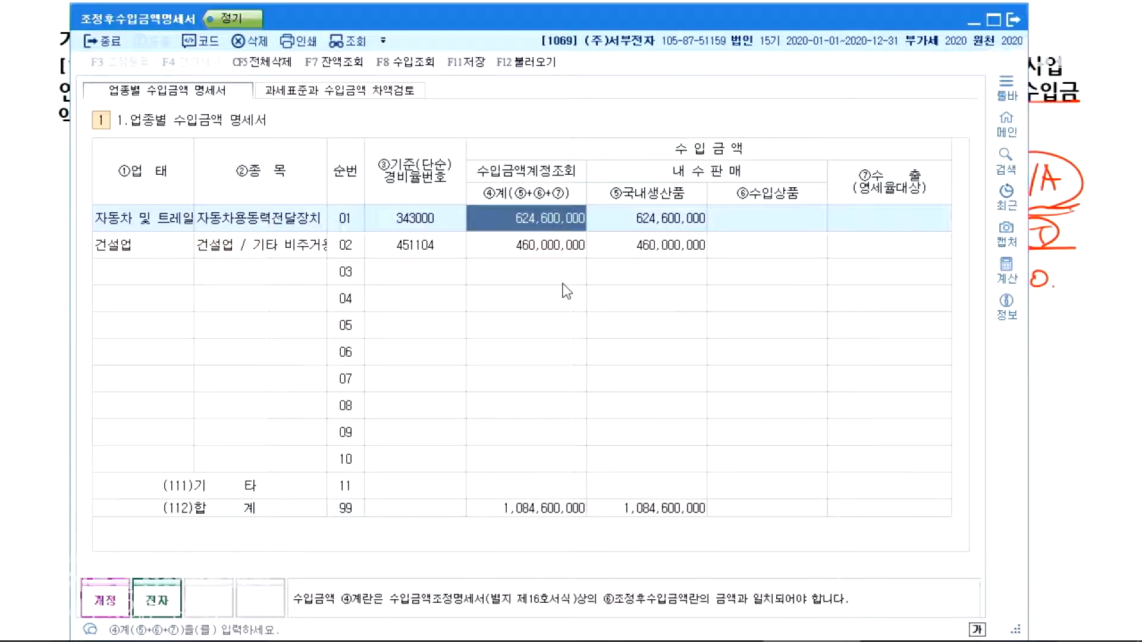
text(633000000)
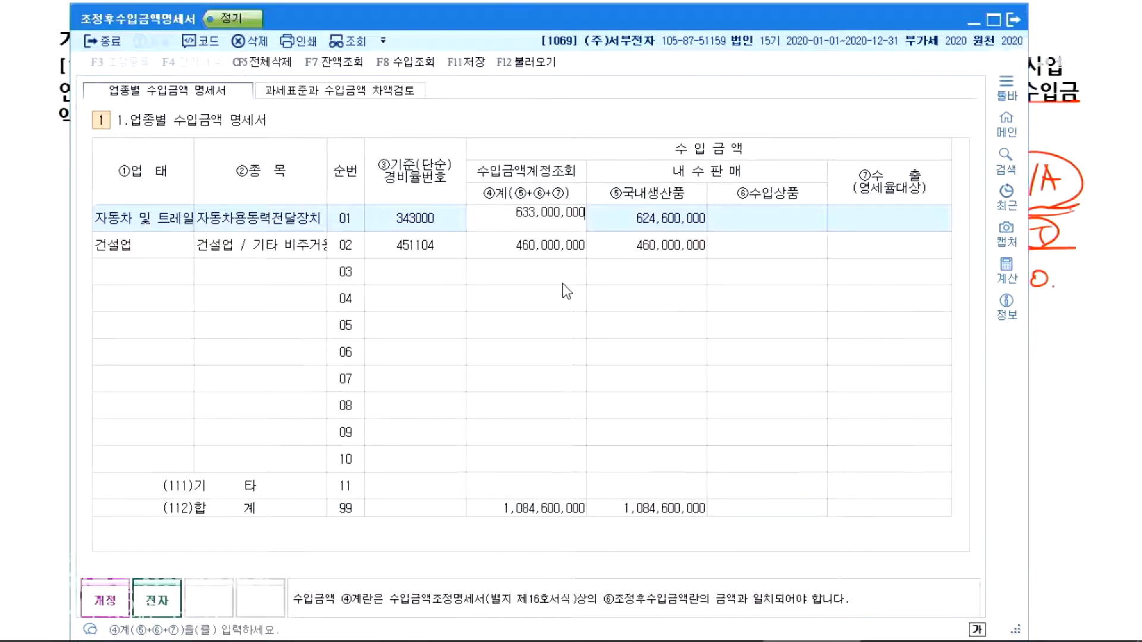
key(Return)
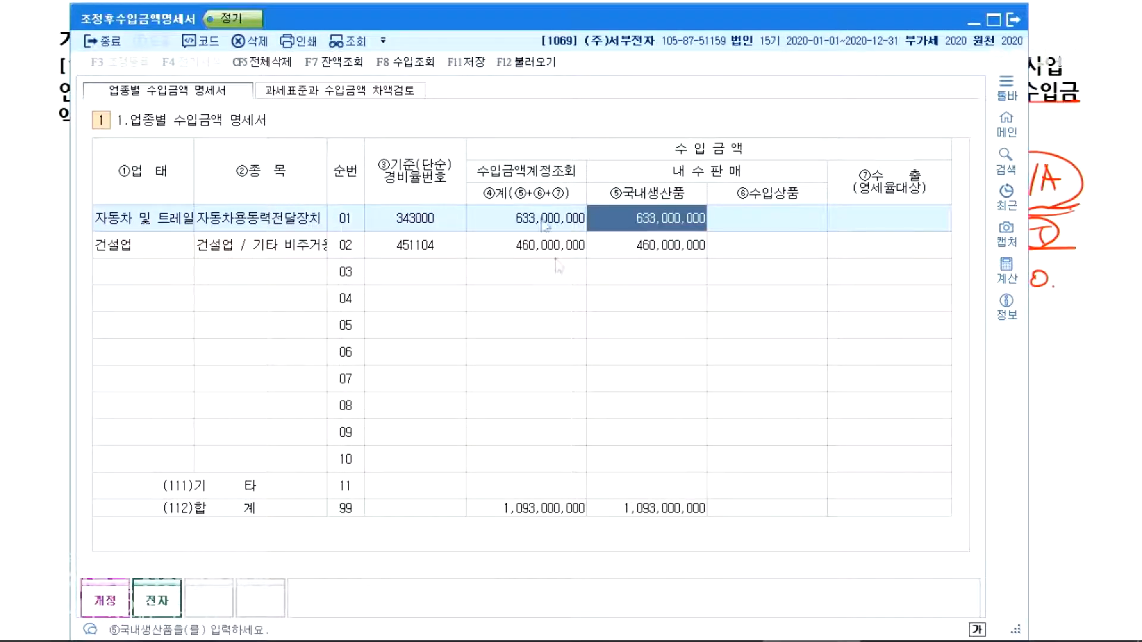
click(427, 223)
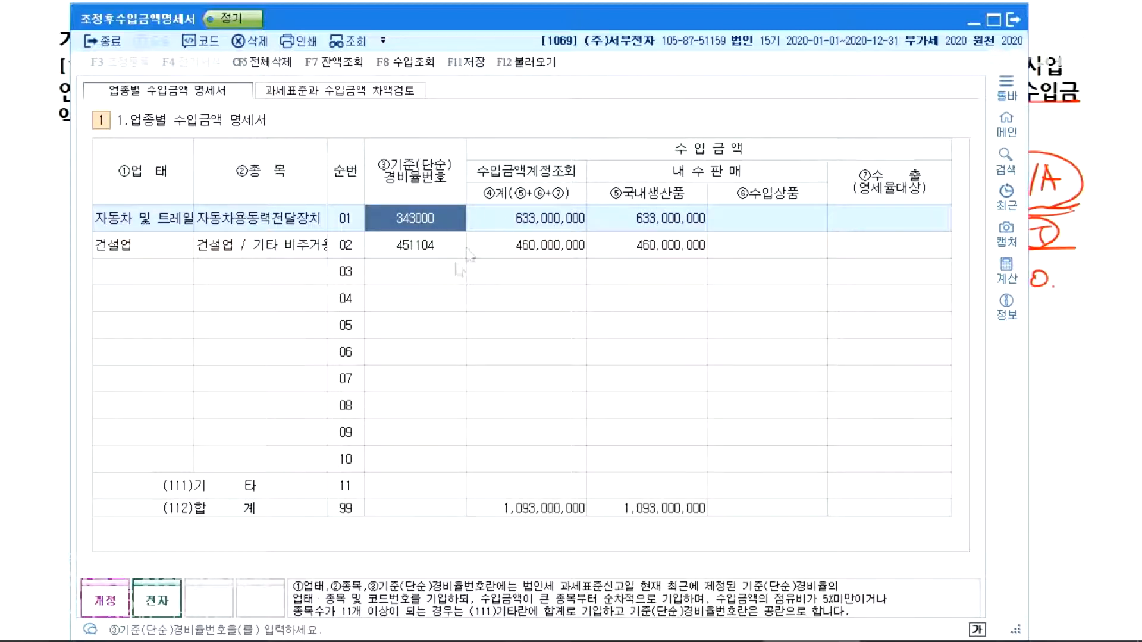
On the problem slide, box 623,000,000원 and 8,400,000원 together and draw a circled plus sign with a hatched ellipse beside the box
key(alt+Tab)
mouse_move(536, 357)
mouse_down()
mouse_move(538, 400)
mouse_move(594, 423)
mouse_move(637, 422)
mouse_up()
drag(531, 342, 654, 416)
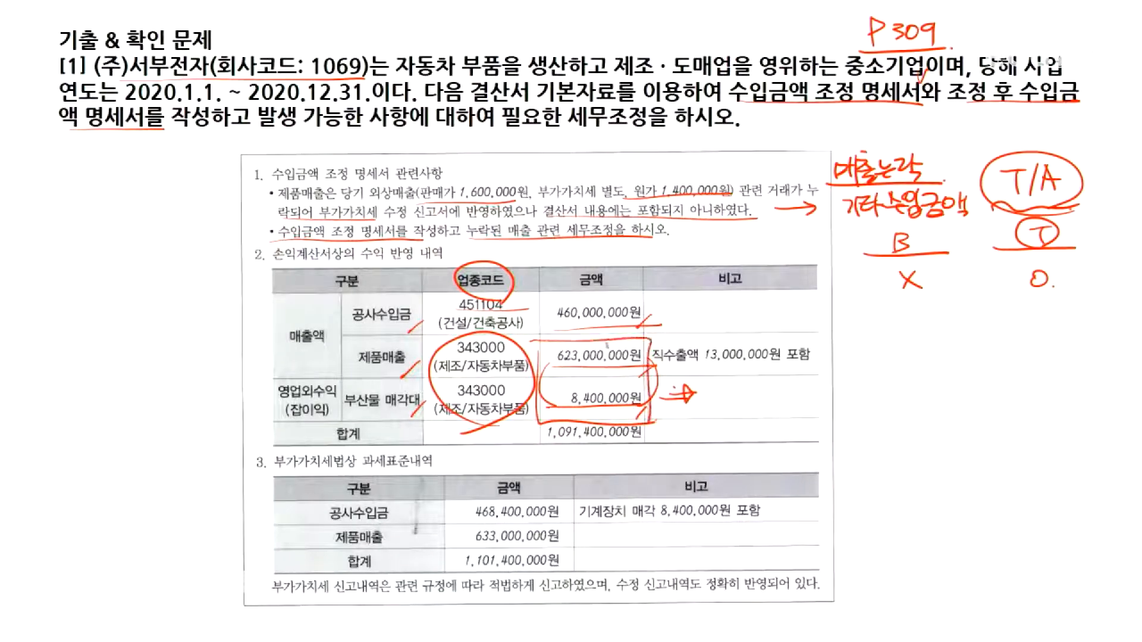
drag(644, 331, 658, 330)
drag(651, 329, 650, 341)
mouse_move(649, 321)
mouse_down()
mouse_move(655, 342)
mouse_move(665, 325)
mouse_up()
mouse_move(672, 320)
mouse_down()
mouse_move(731, 327)
mouse_move(666, 324)
mouse_up()
drag(690, 315, 673, 335)
drag(702, 322, 695, 329)
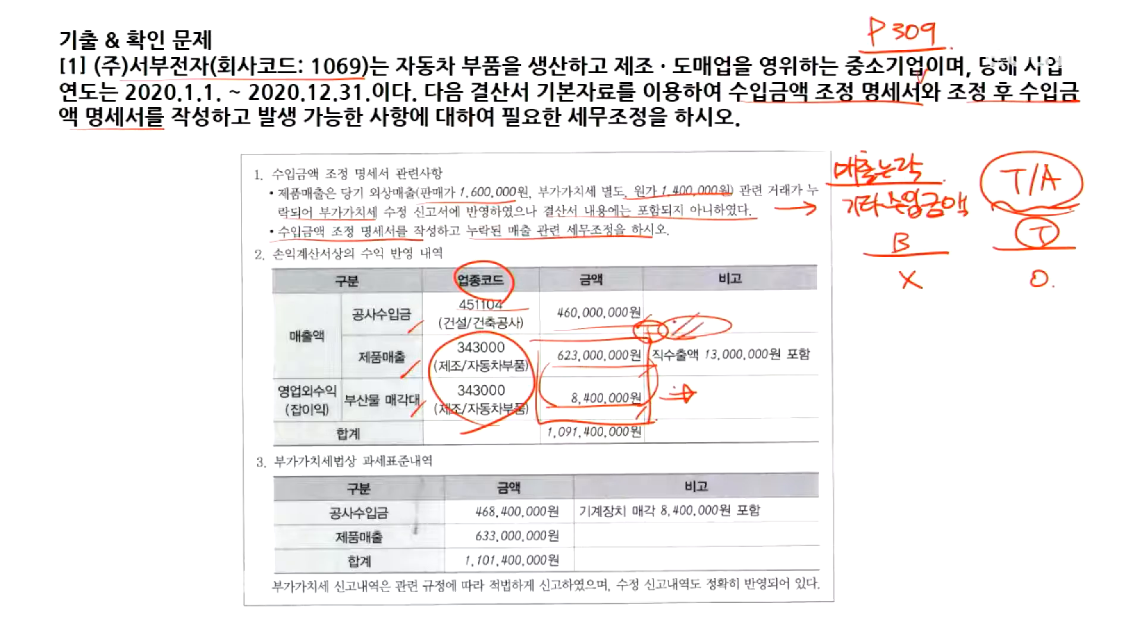
Draw a curved arrow from 1,600,000원 to the hatched ellipse, and circle and underline 8,400,000원 and 623,000,000원
drag(486, 183, 684, 325)
drag(702, 307, 685, 324)
drag(619, 385, 653, 404)
drag(560, 413, 642, 411)
drag(552, 369, 652, 360)
drag(552, 369, 638, 369)
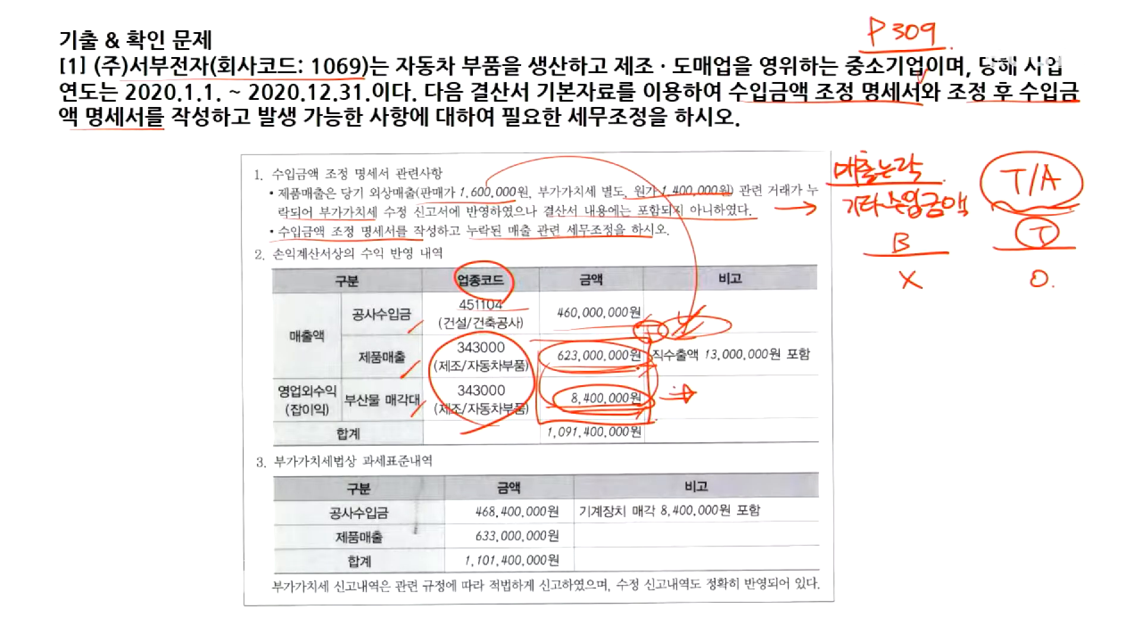
Check row 01's ④계 and ⑤국내생산품 amounts in 조정후수입금액명세서, and wavy-underline the slide's note 직수출액 13,000,000원 포함
key(alt+Tab)
click(565, 221)
click(648, 220)
key(alt+Tab)
drag(661, 374, 815, 367)
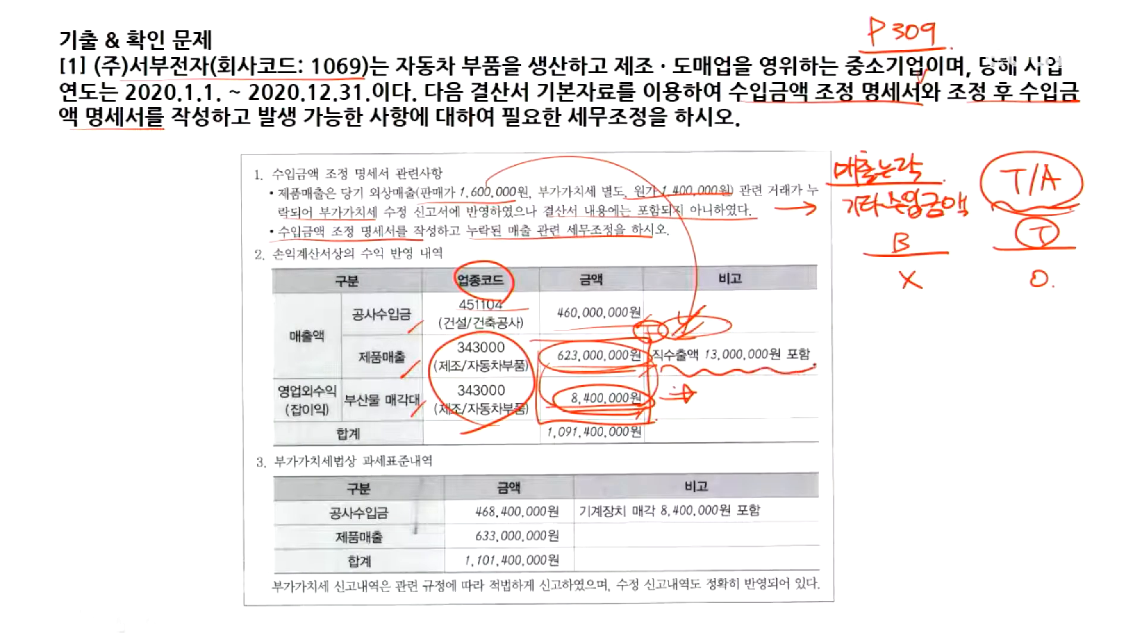
key(alt+Tab)
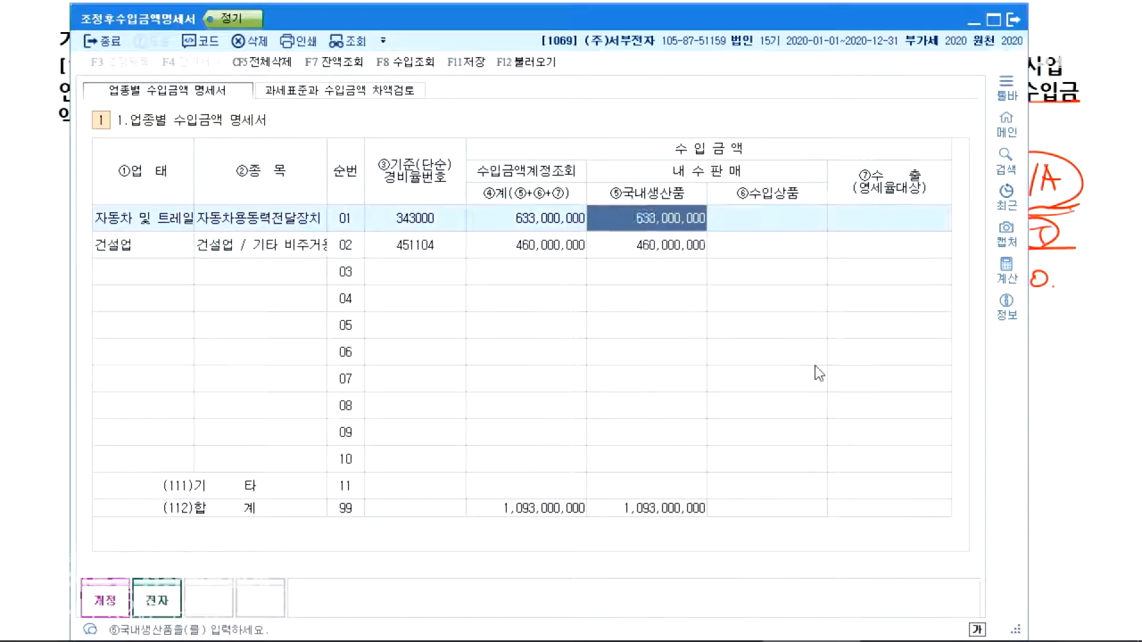
click(680, 217)
key(alt+Tab)
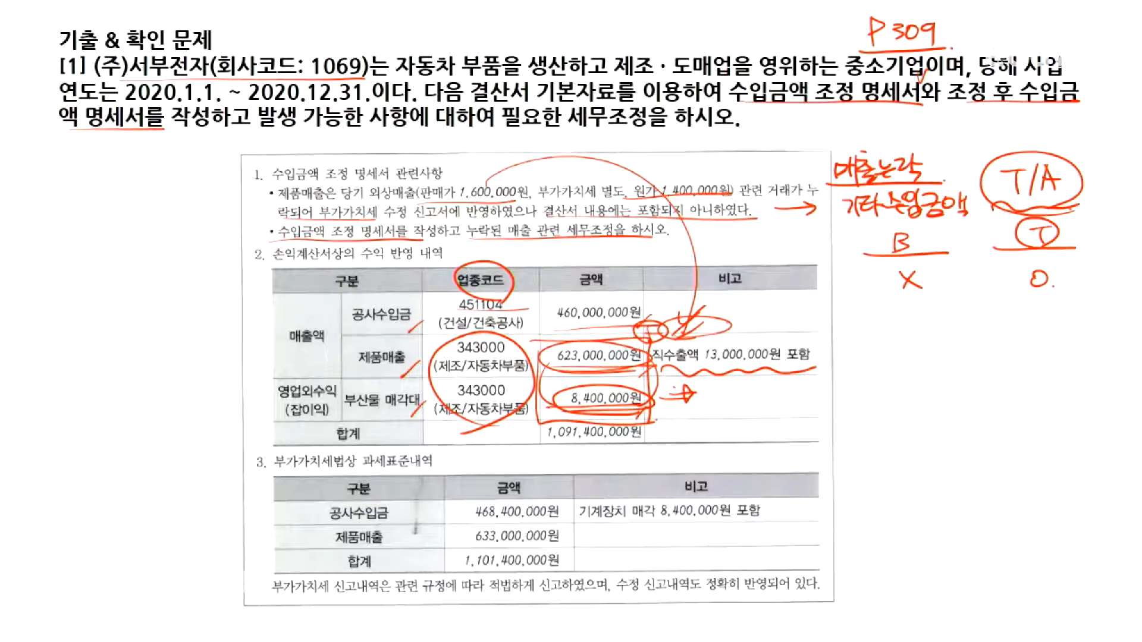
key(alt+Tab)
key(alt+Tab)
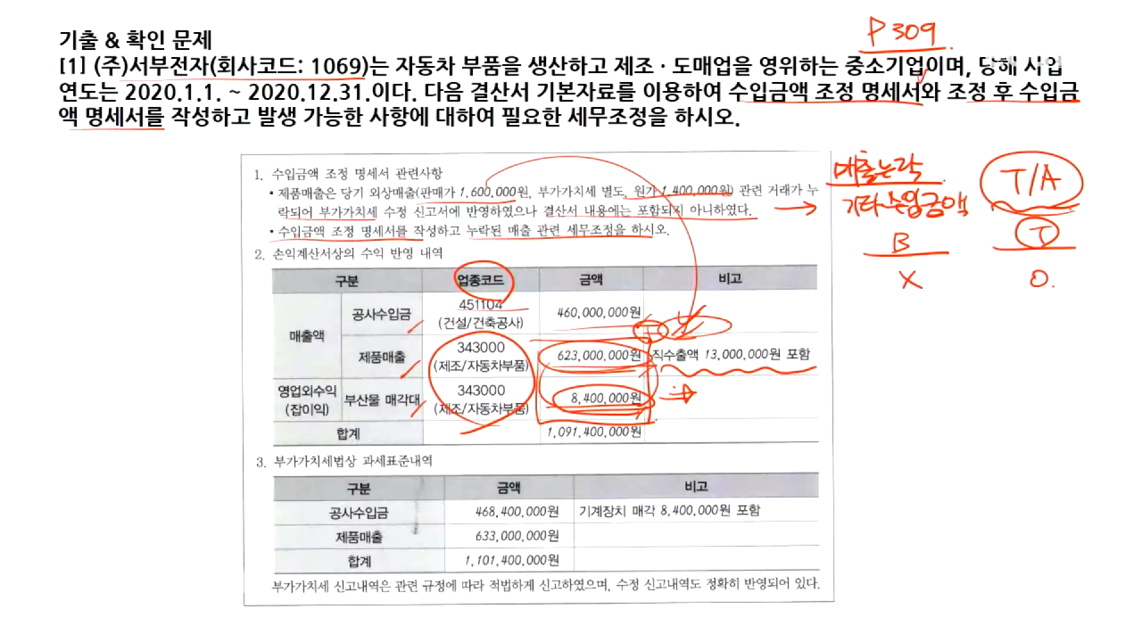
Handwrite 633 beside the slide's table with a two-way branch, labelling the upper branch 13 (직수출)
mouse_move(886, 335)
mouse_down()
mouse_move(874, 356)
mouse_move(881, 349)
mouse_up()
mouse_move(890, 337)
mouse_down()
mouse_move(892, 356)
mouse_move(936, 364)
mouse_up()
mouse_move(982, 330)
mouse_down()
mouse_move(960, 342)
mouse_move(985, 379)
mouse_up()
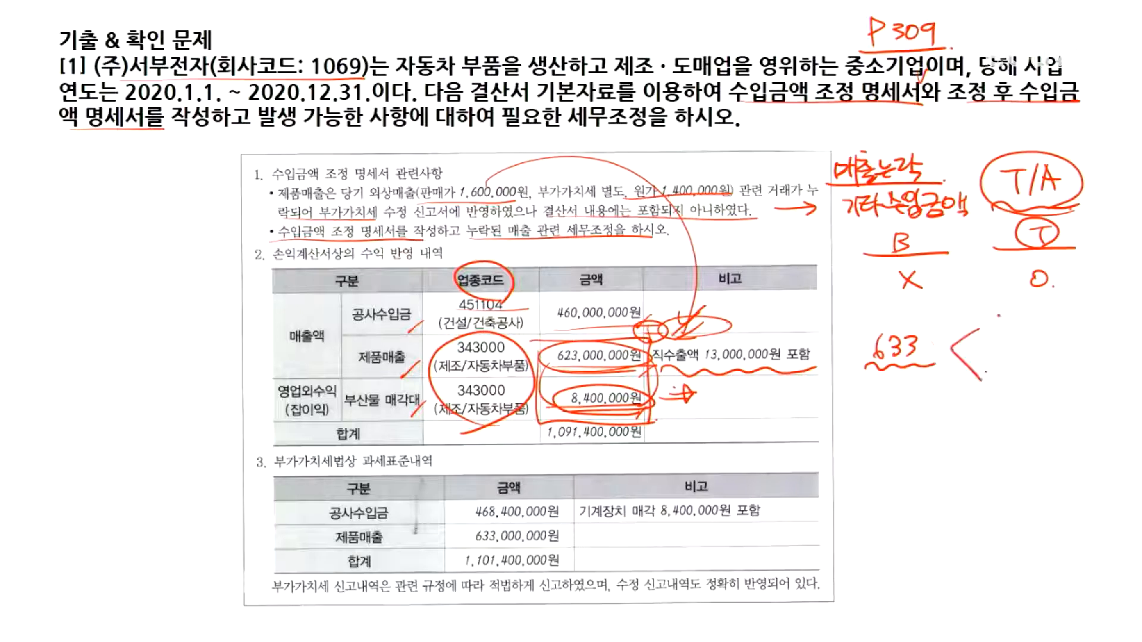
drag(1001, 308, 1003, 333)
drag(1008, 312, 1010, 330)
drag(989, 339, 1033, 337)
mouse_move(1042, 305)
mouse_down()
mouse_move(1038, 330)
mouse_move(1065, 327)
mouse_move(1078, 304)
mouse_move(1111, 328)
mouse_up()
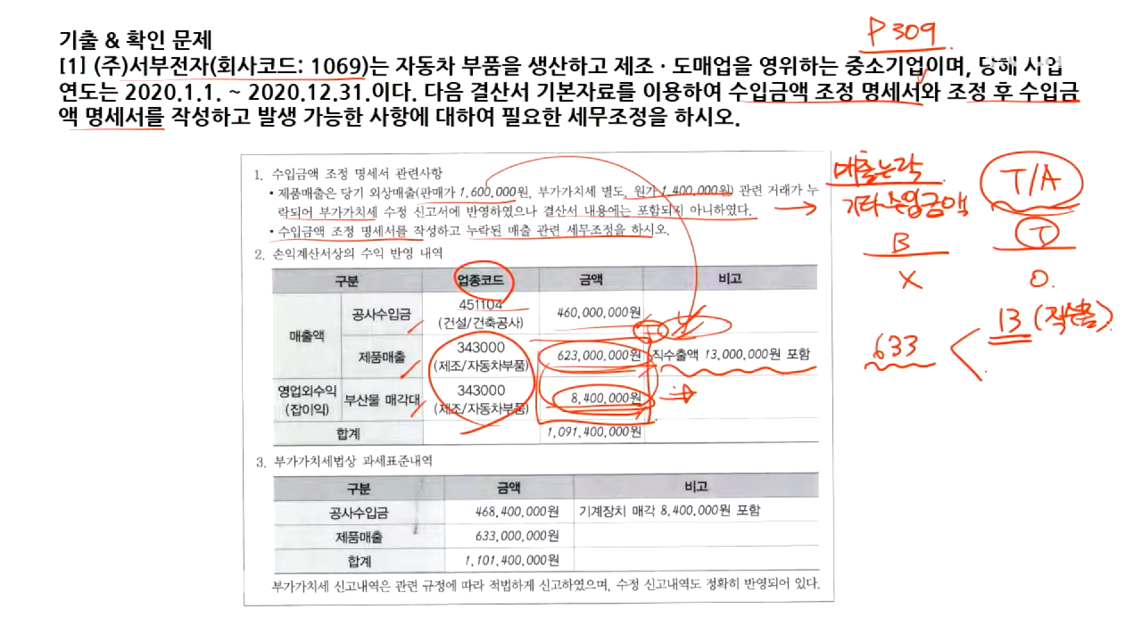
Label the lower branch of the handwritten 633 split as 620 (국내)
drag(992, 371, 987, 388)
mouse_move(1001, 373)
mouse_down()
mouse_move(1048, 380)
mouse_move(1074, 363)
mouse_up()
click(1036, 382)
drag(1066, 360, 1074, 380)
drag(1077, 357, 1088, 373)
drag(1095, 356, 1096, 378)
mouse_move(1104, 351)
mouse_down()
mouse_move(1114, 369)
mouse_move(1099, 381)
mouse_up()
click(1121, 378)
Back in 조정후수입금액명세서, set row 01's ⑤국내생산품 to 620,000,000 and ⑥수입상품 to 0, moving the remainder to ⑦수출
key(alt+Tab)
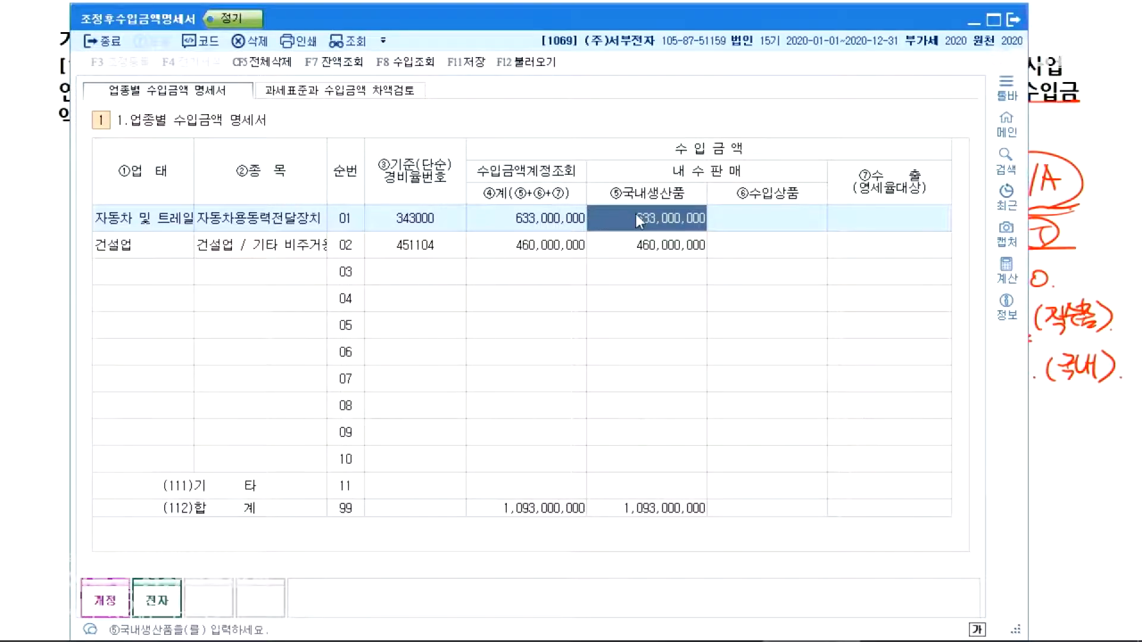
text(620000000)
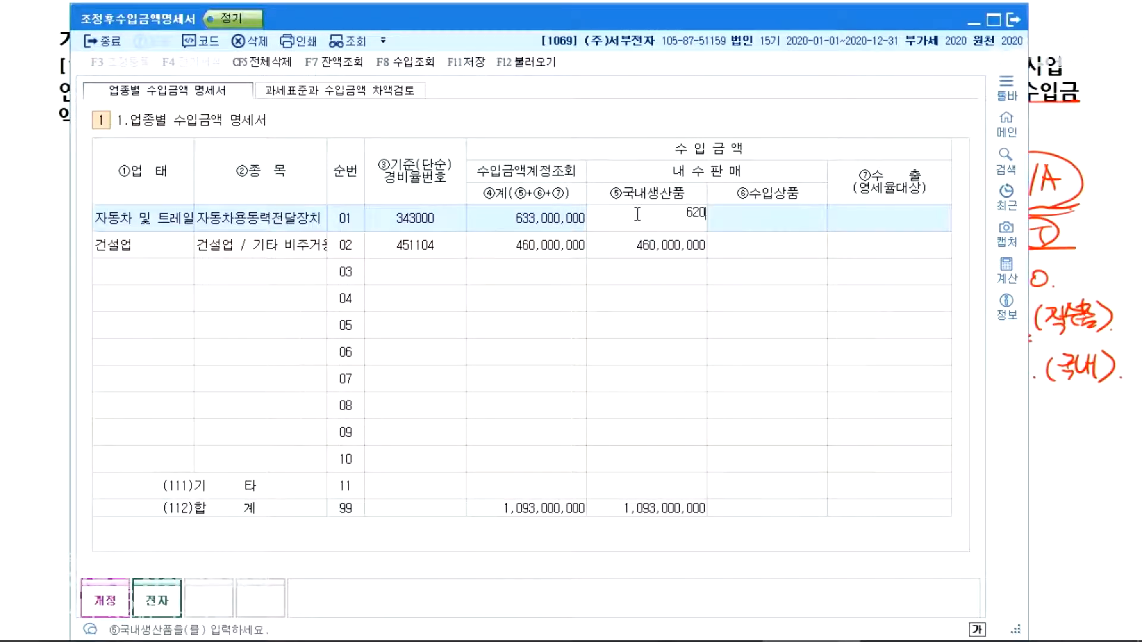
key(Return)
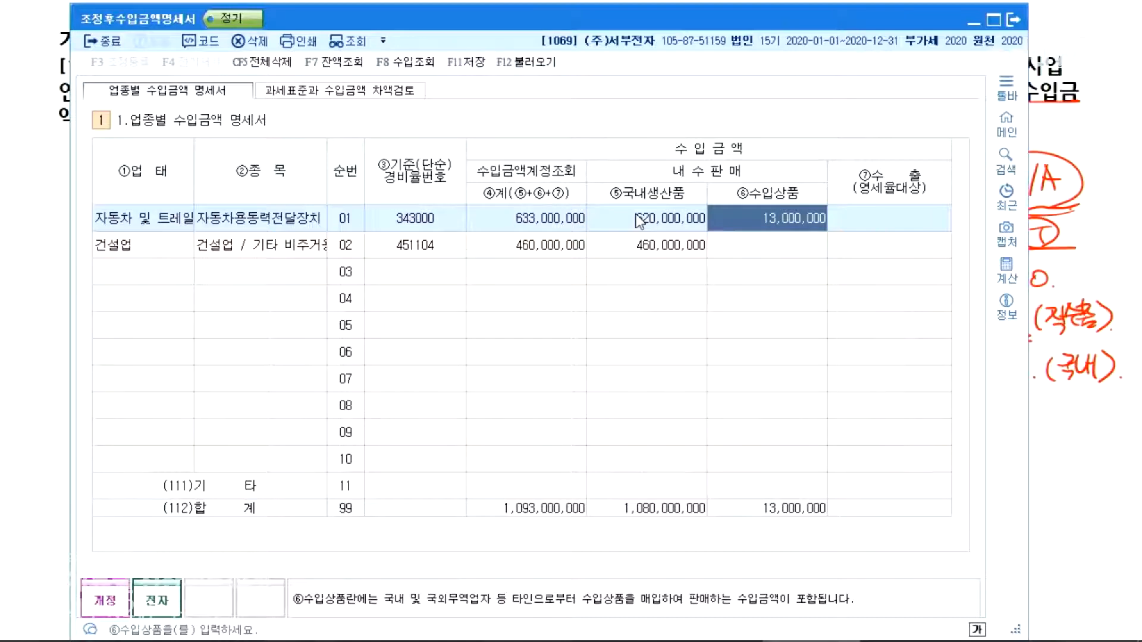
text(0)
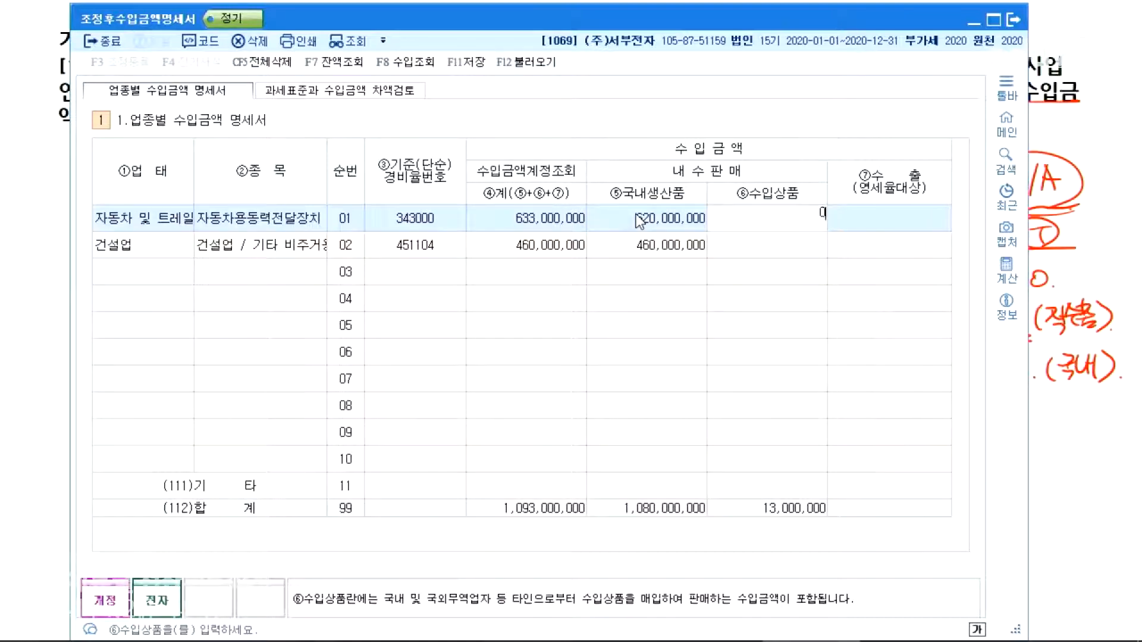
key(Return)
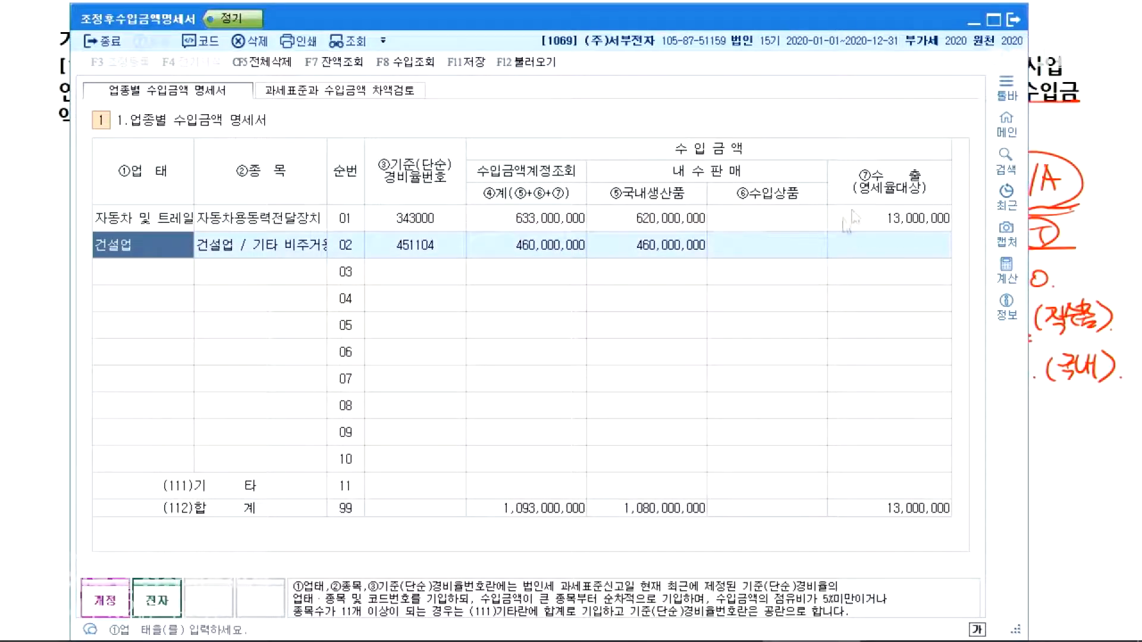
Compare the ④계 amounts of rows 01 and 02, and review row 01's split across 국내생산품, 수입상품 and 수출
click(907, 221)
click(741, 217)
click(616, 222)
click(543, 219)
click(535, 241)
click(533, 225)
click(528, 250)
click(526, 224)
click(523, 243)
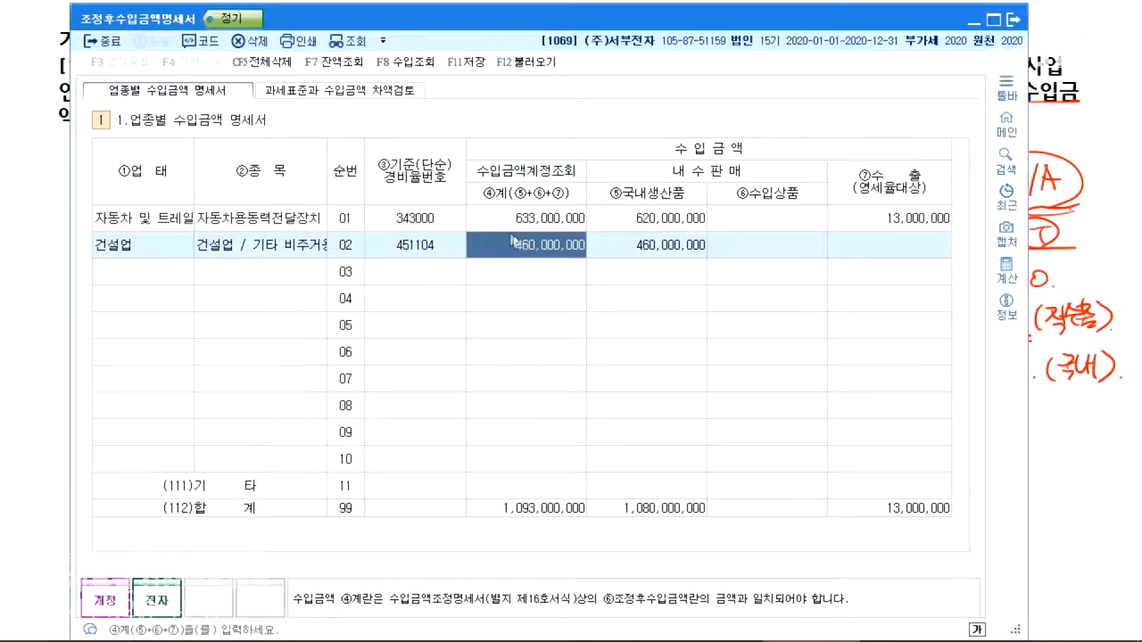
click(515, 224)
click(518, 246)
click(515, 221)
click(517, 240)
click(517, 217)
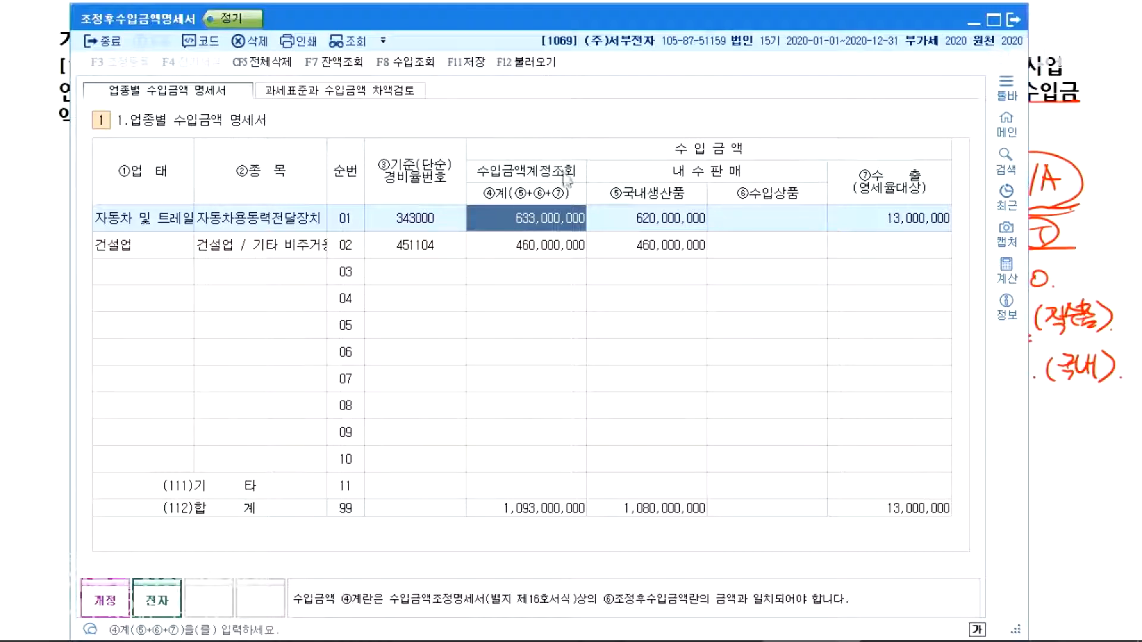
click(658, 220)
click(776, 215)
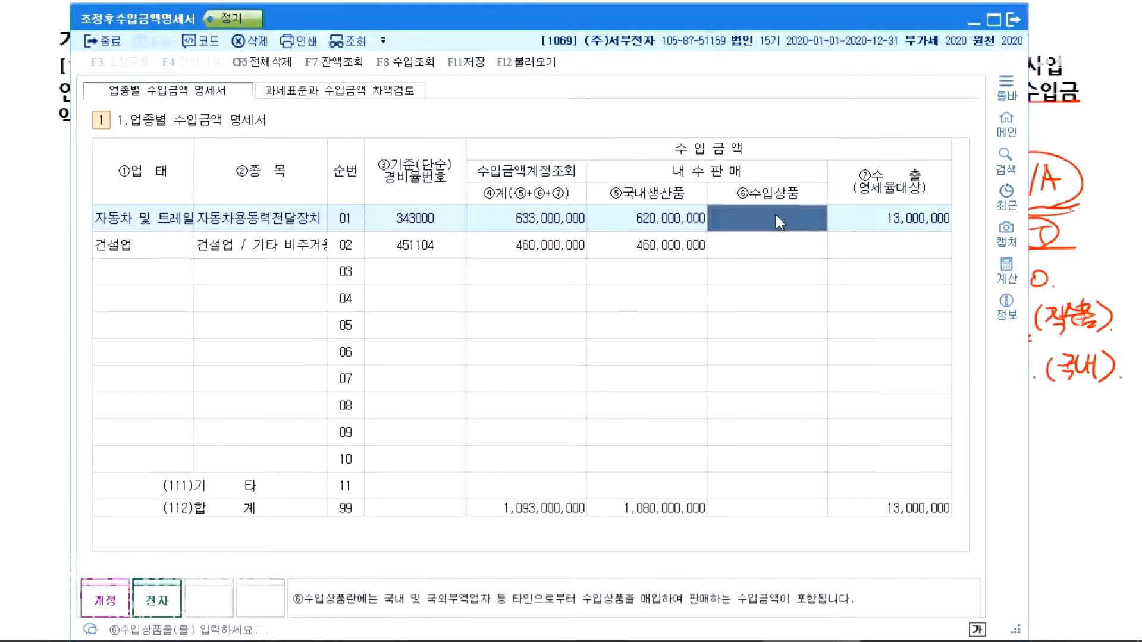
click(892, 221)
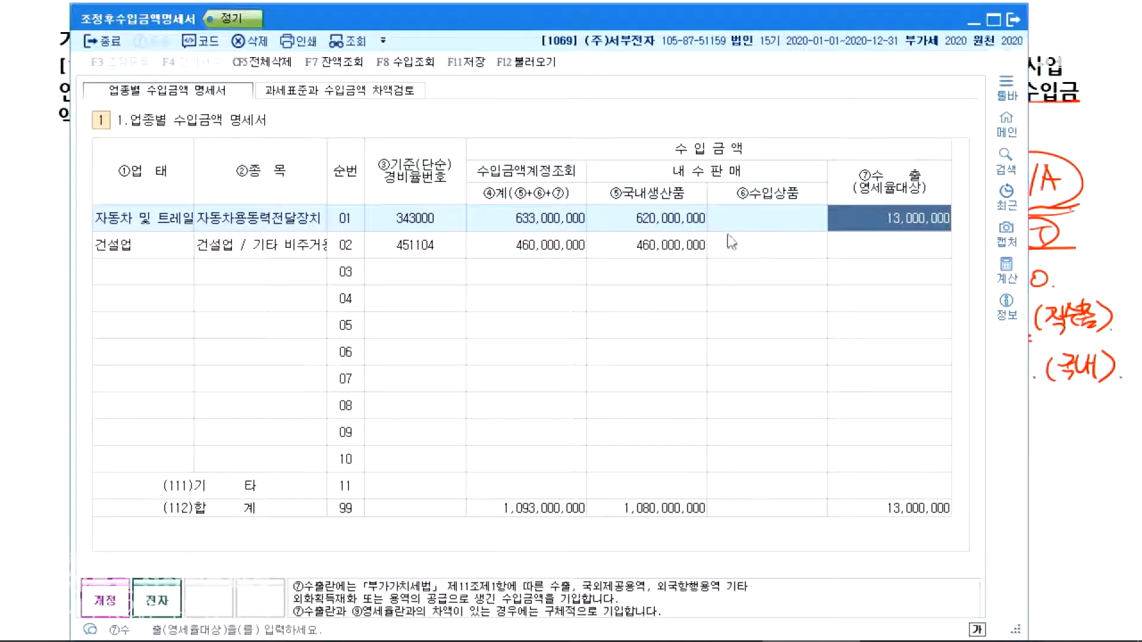
Re-enter 620,000,000 as row 01's ⑤국내생산품 amount and continue past ⑥수입상품 to row 02
click(641, 222)
text(620000000)
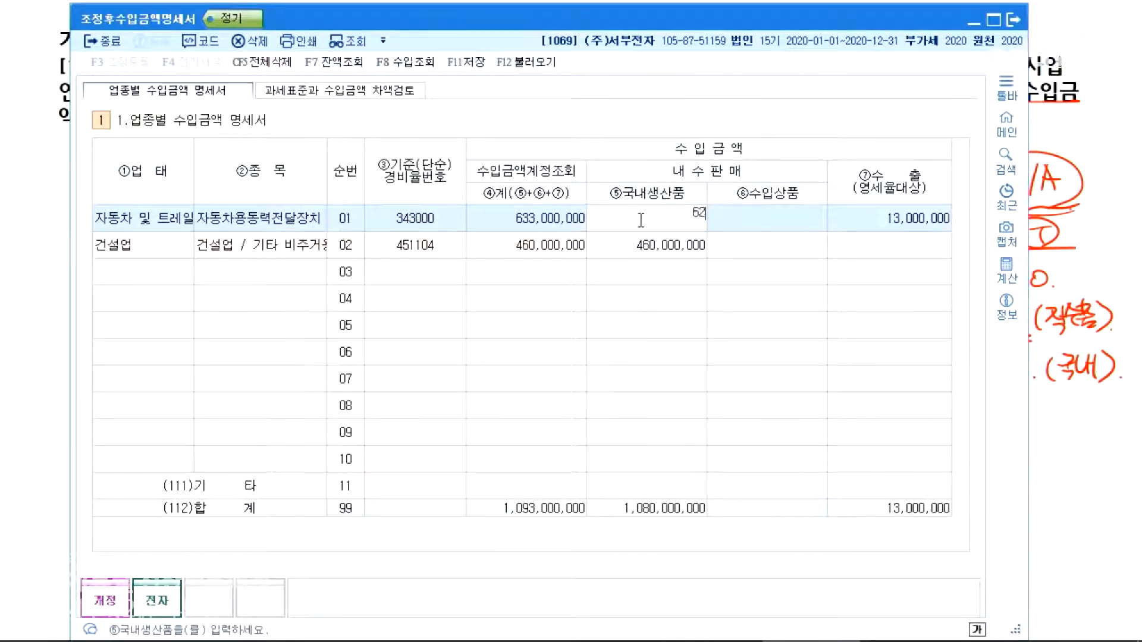
key(Return)
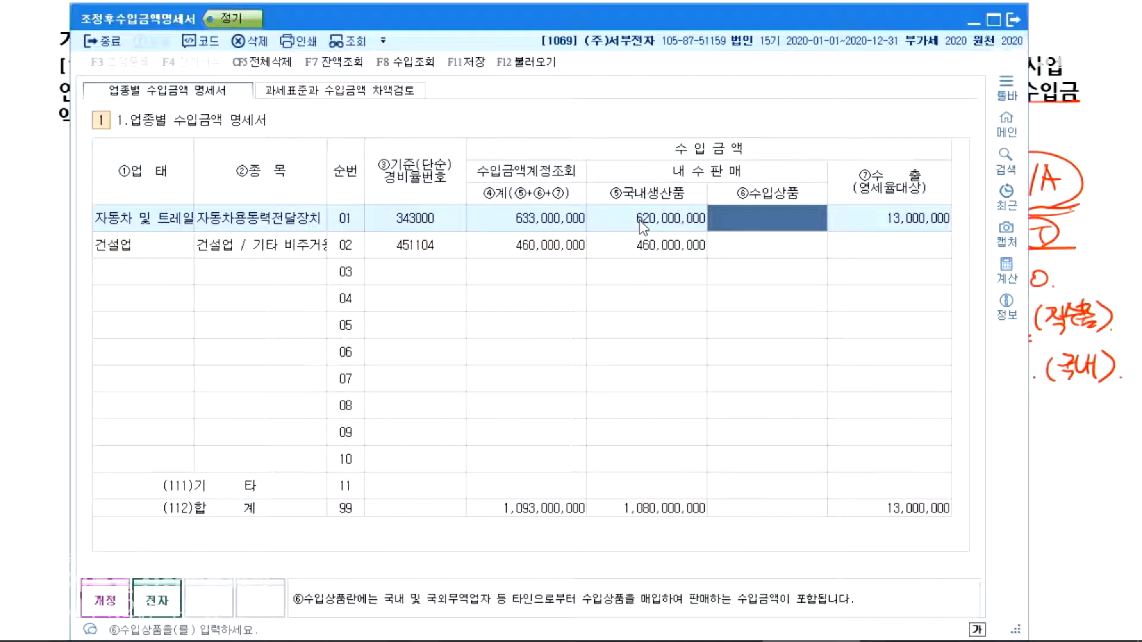
key(Return)
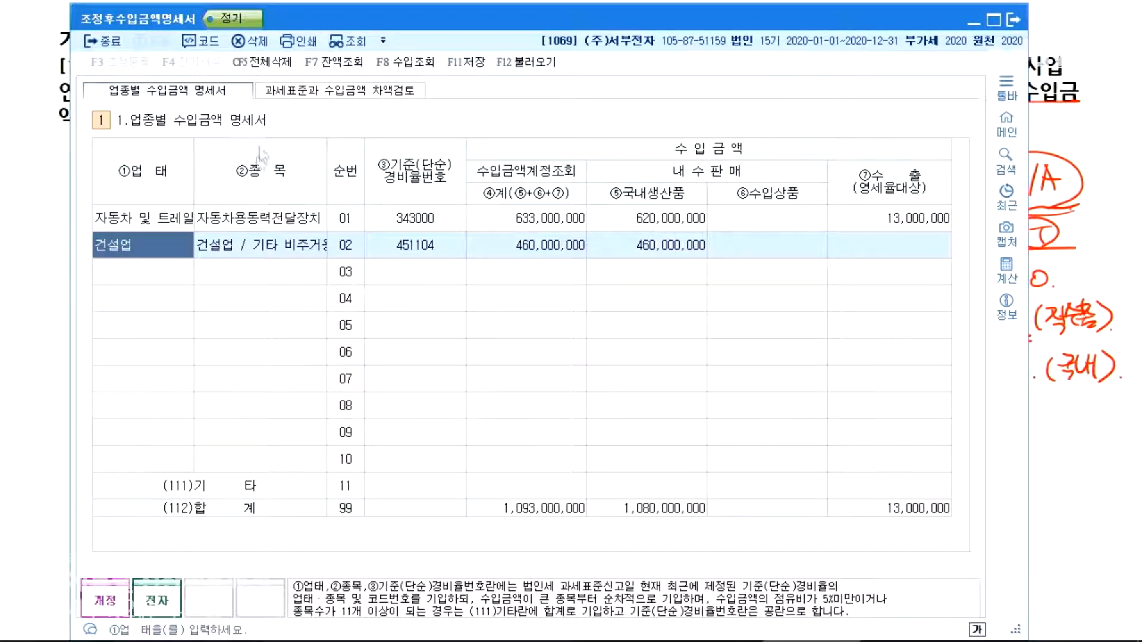
On the problem slide, underline 468,400,000원, 633,000,000원 and the 합계 1,101,400,000원 in the 부가가치세법상 과세표준내역 table
key(alt+Tab)
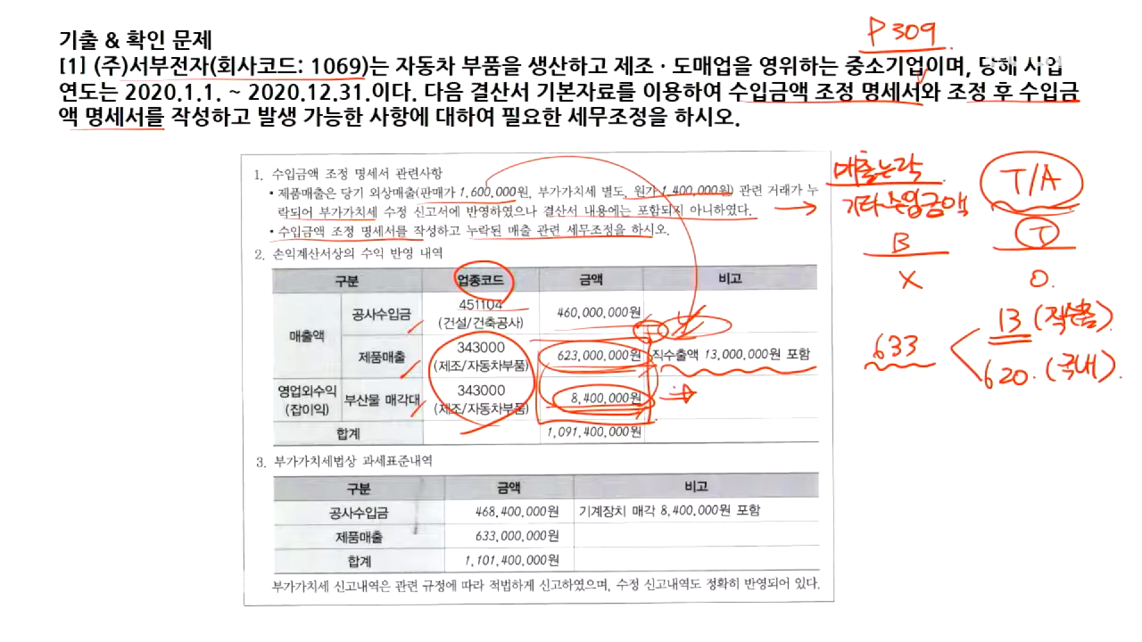
drag(467, 520, 564, 519)
drag(467, 545, 562, 543)
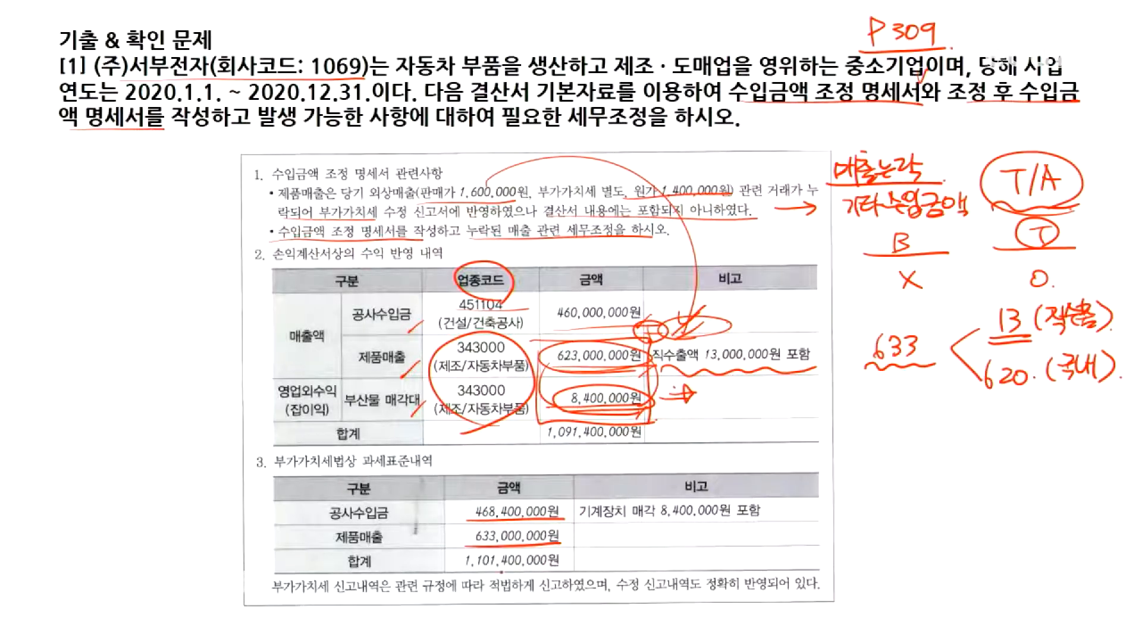
drag(463, 569, 569, 565)
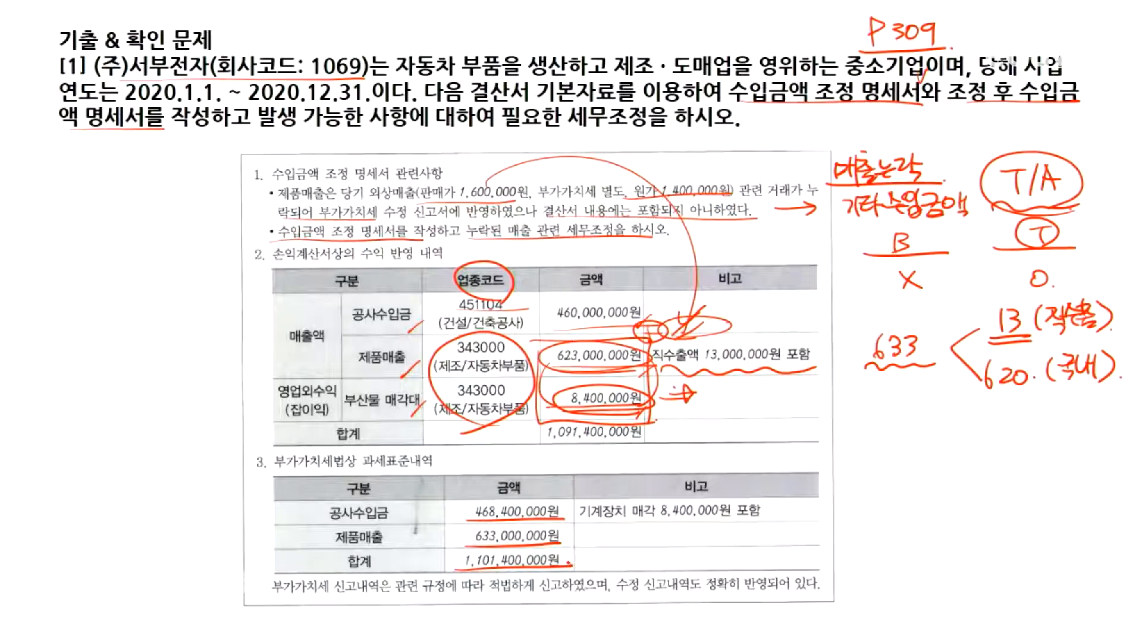